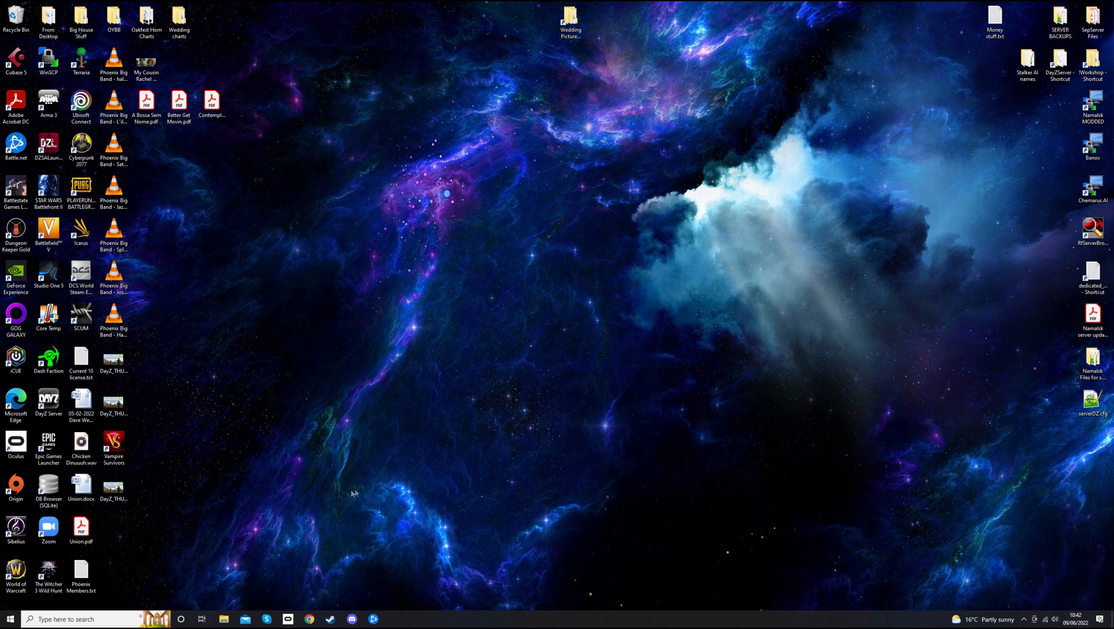
Filter the Steam library to show only tools, hiding games, software and soundtracks
click(330, 619)
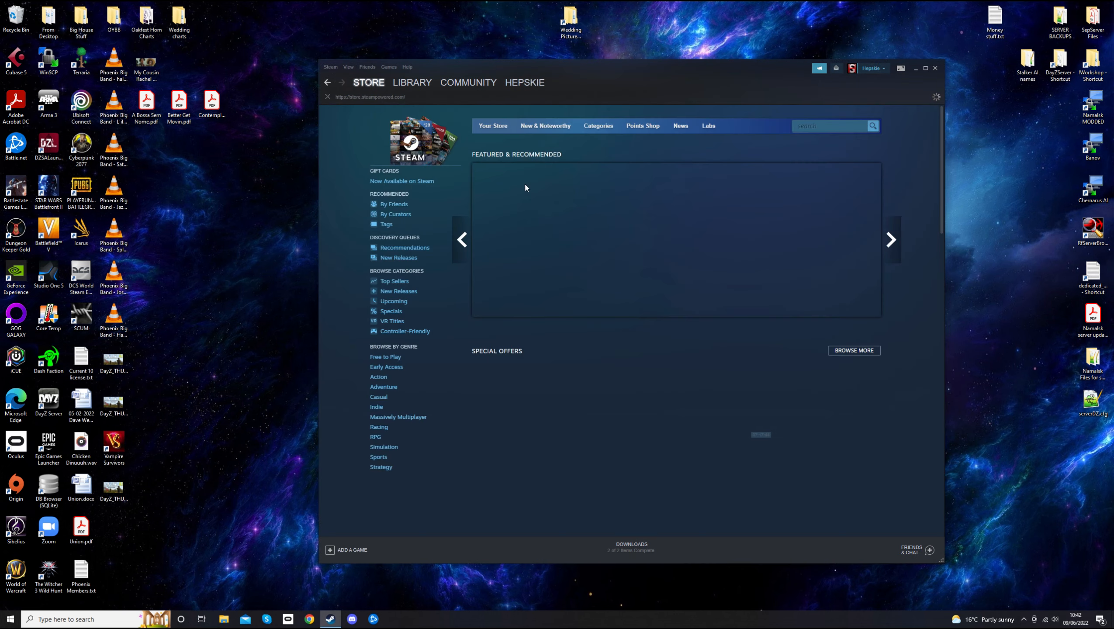
click(411, 84)
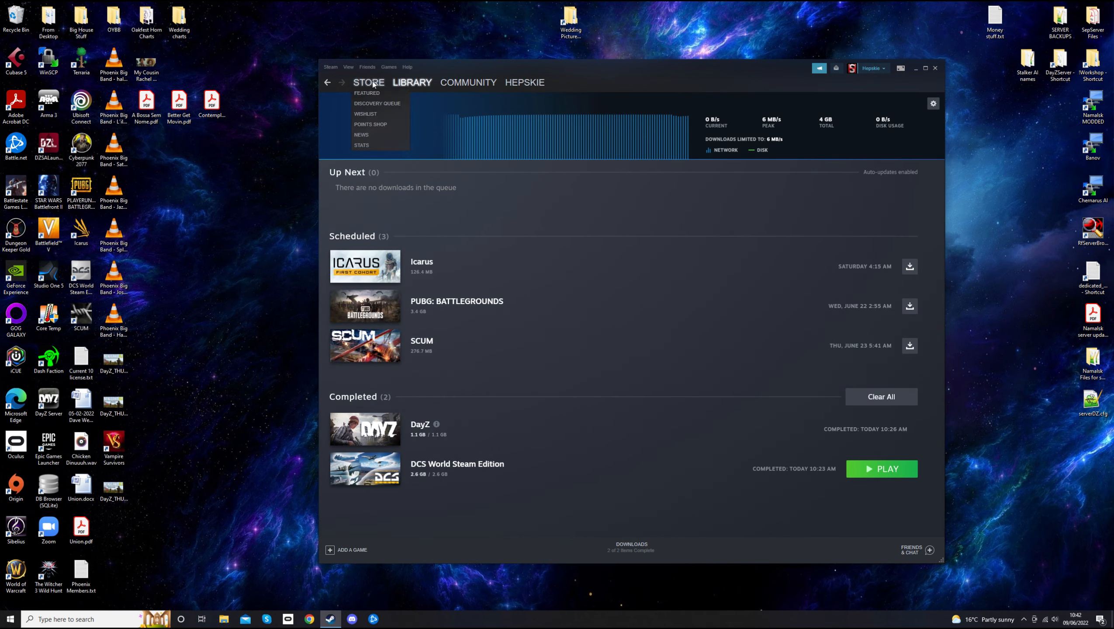
click(406, 85)
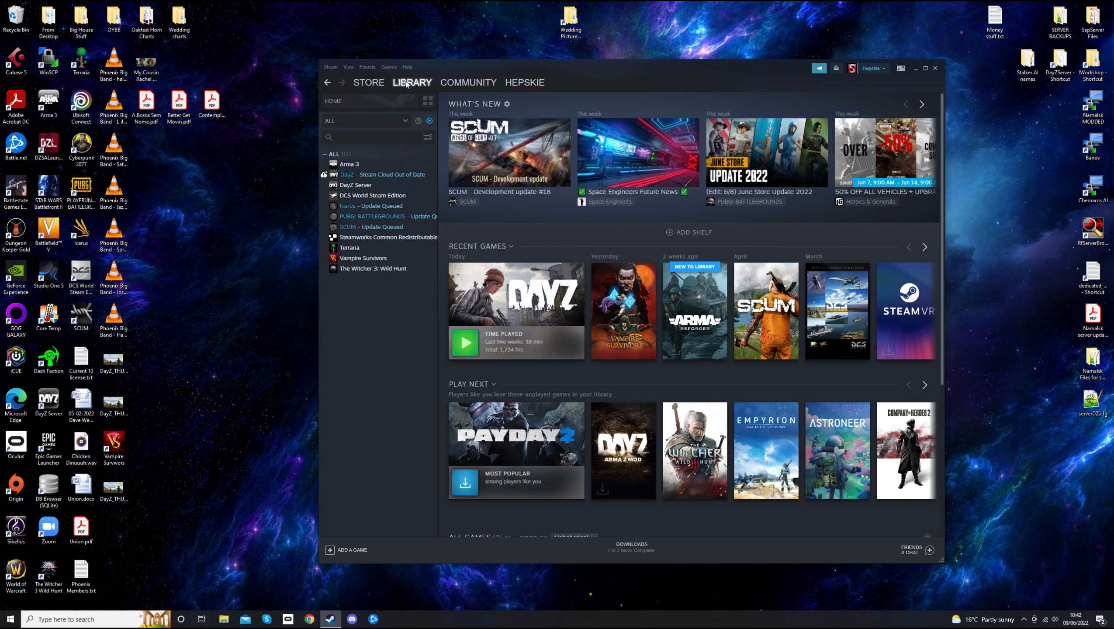
click(430, 122)
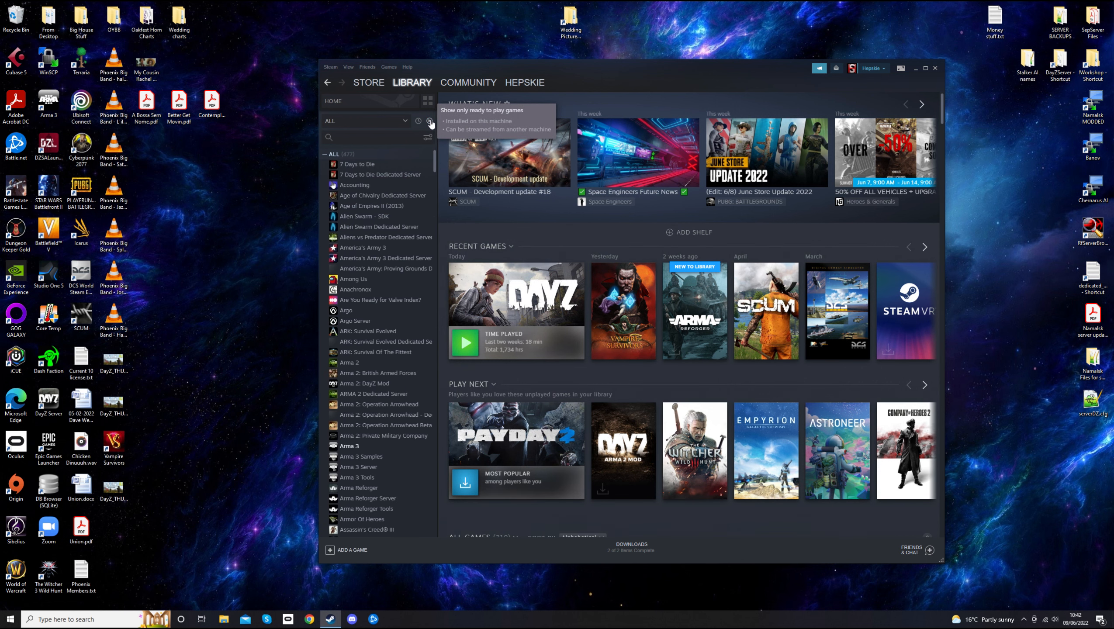
click(404, 122)
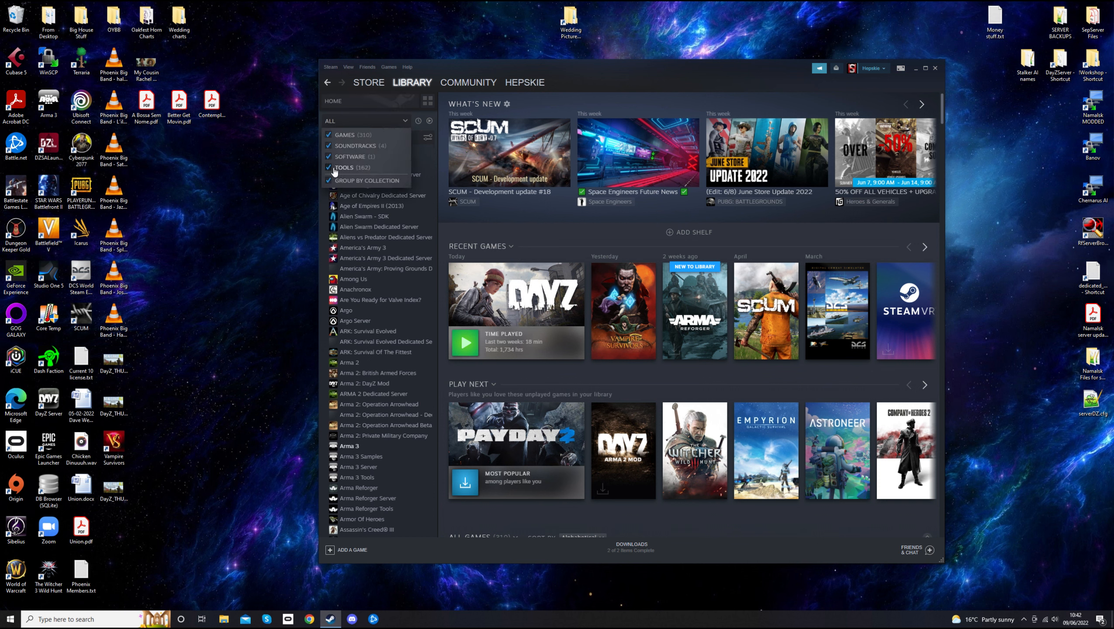
click(328, 156)
click(328, 145)
click(328, 136)
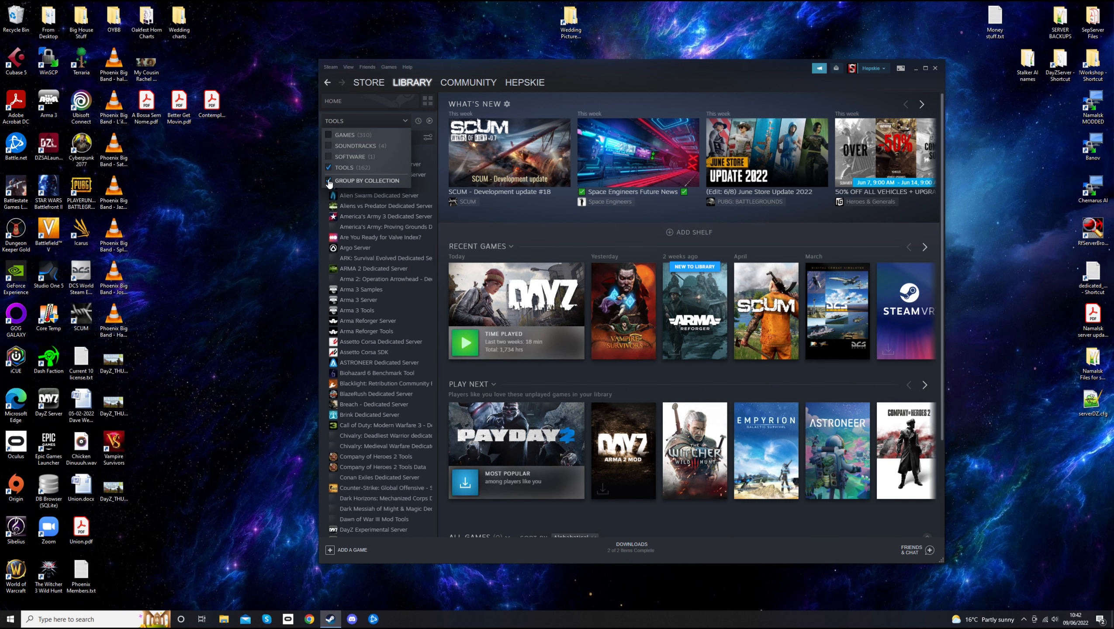
click(405, 122)
click(405, 122)
click(405, 122)
Find the DayZ Server tool's details page in the library, then close Steam
scroll(395, 282, down, 4)
scroll(395, 282, down, 2)
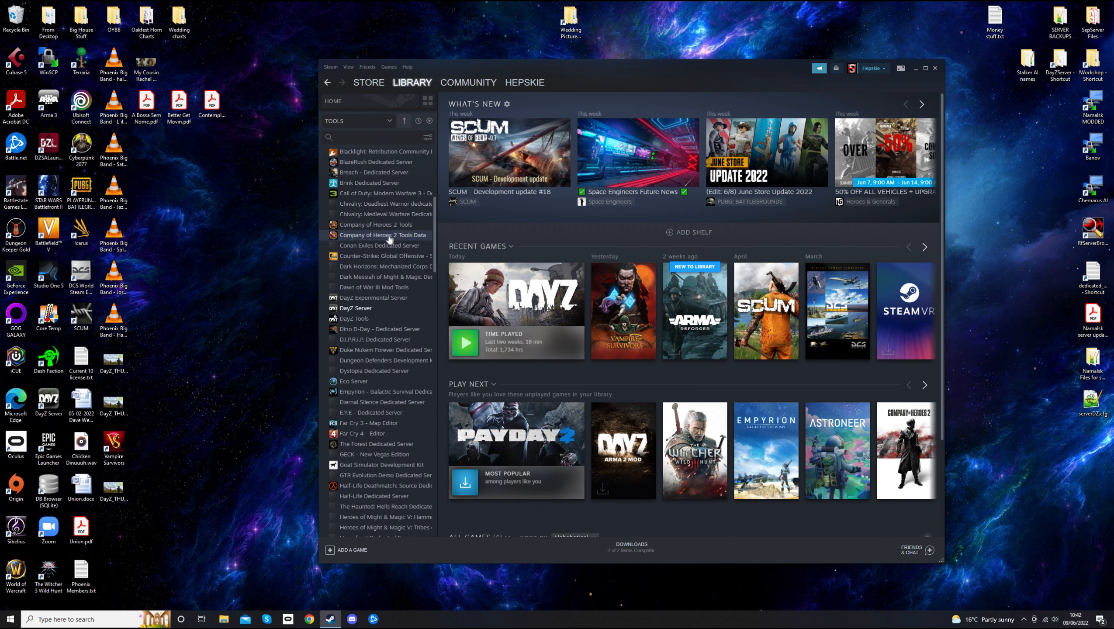
click(381, 310)
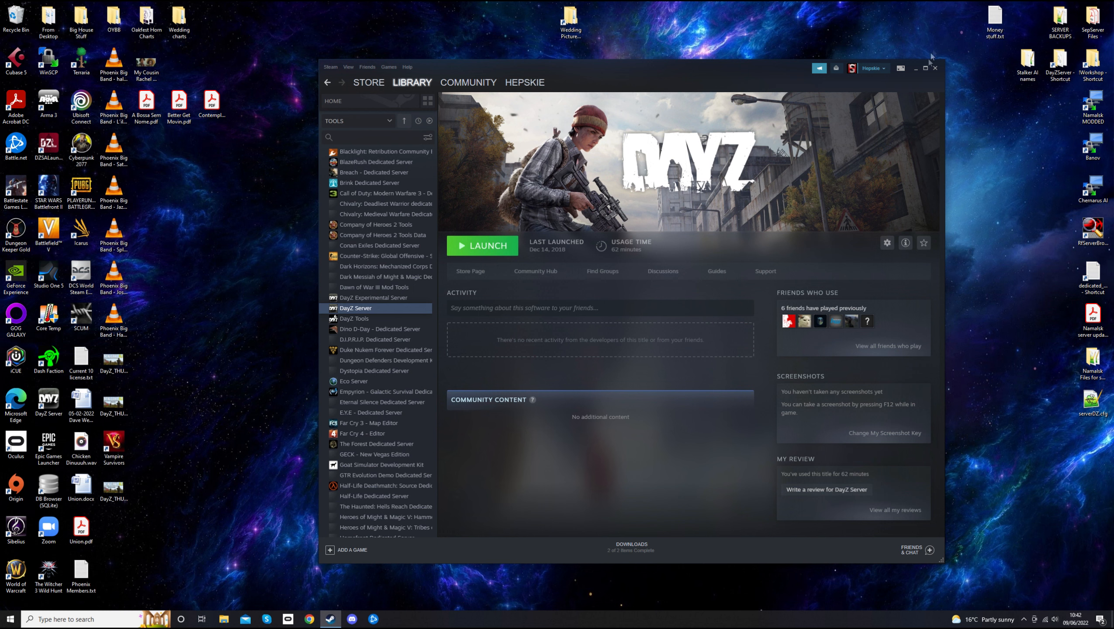
click(935, 69)
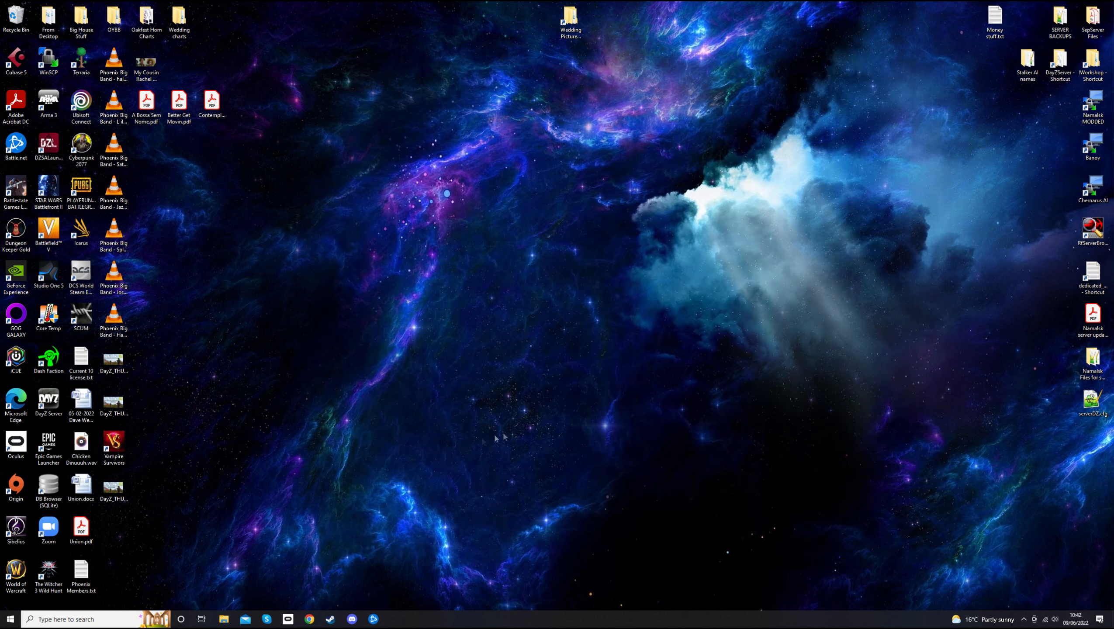
Browse File Explorer to C:\Program Files (x86)\Steam\steamapps\common\DayZServer
click(222, 618)
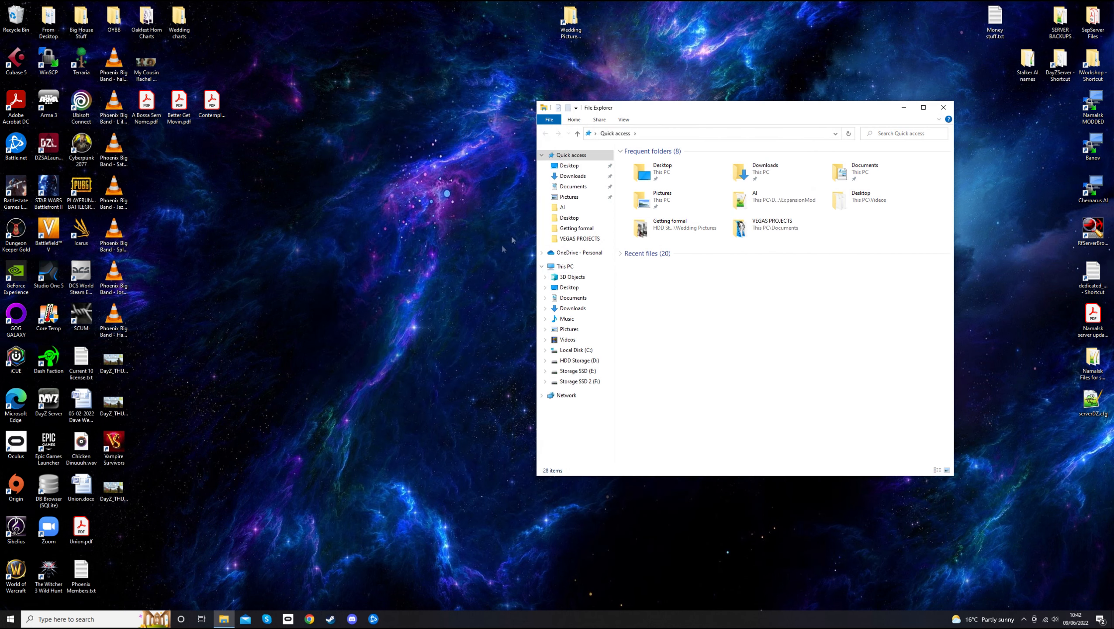
drag(719, 110, 537, 117)
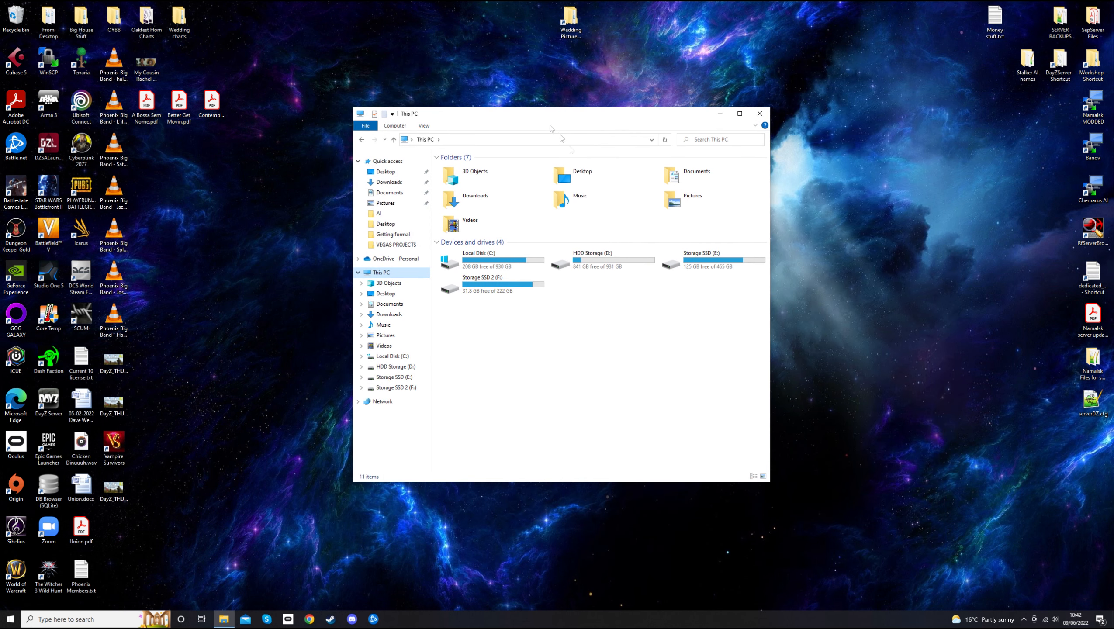
double_click(487, 263)
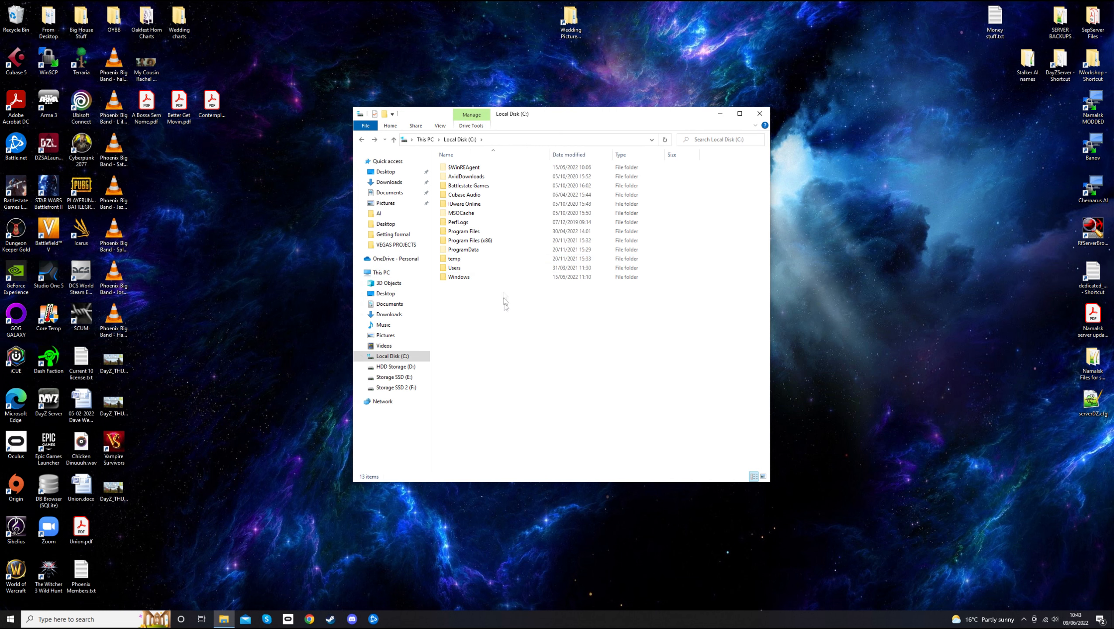
double_click(485, 242)
scroll(516, 300, down, 1)
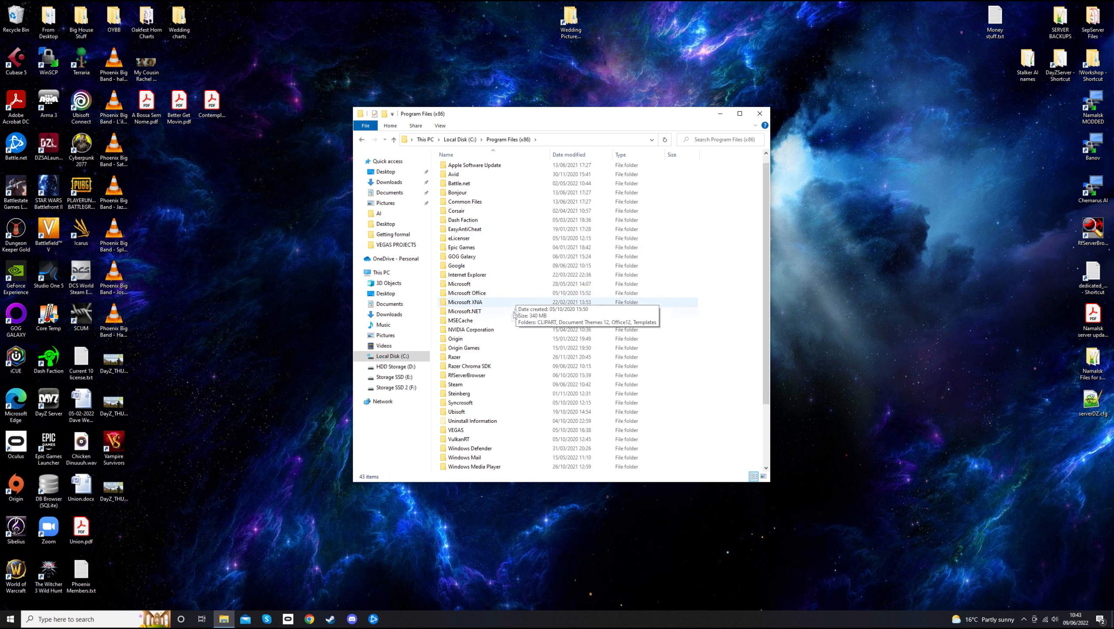
click(464, 385)
double_click(463, 386)
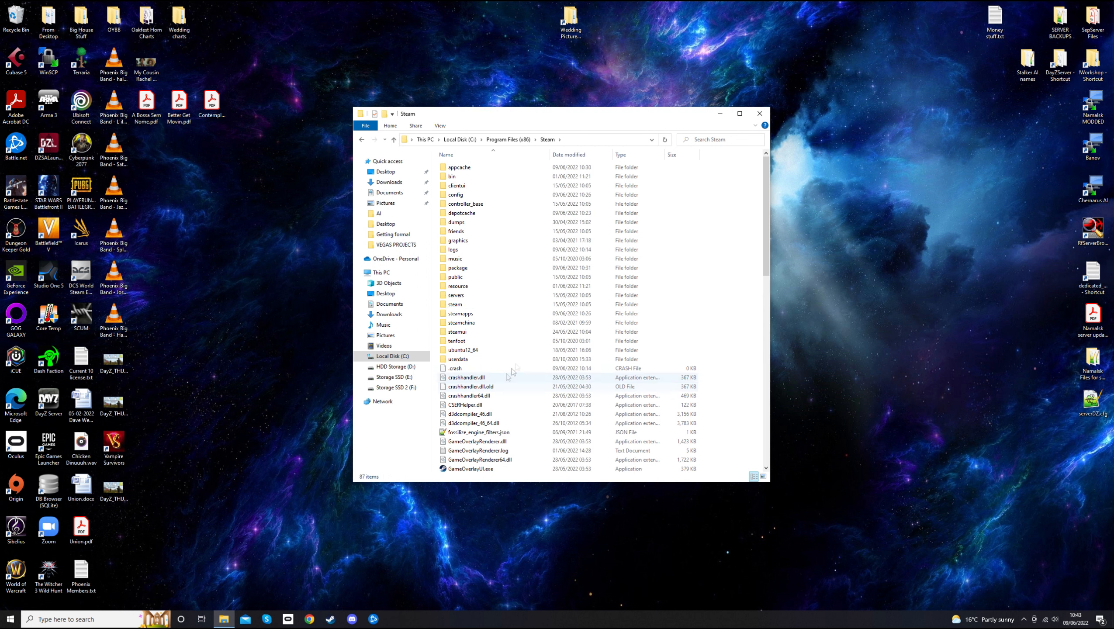
double_click(480, 314)
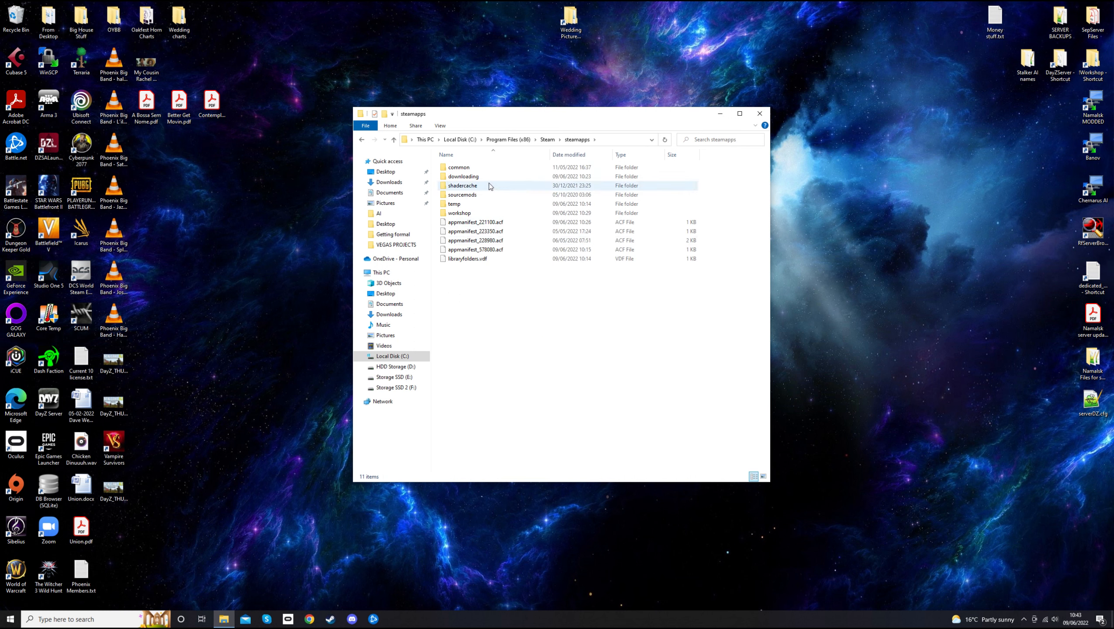
double_click(469, 170)
click(462, 179)
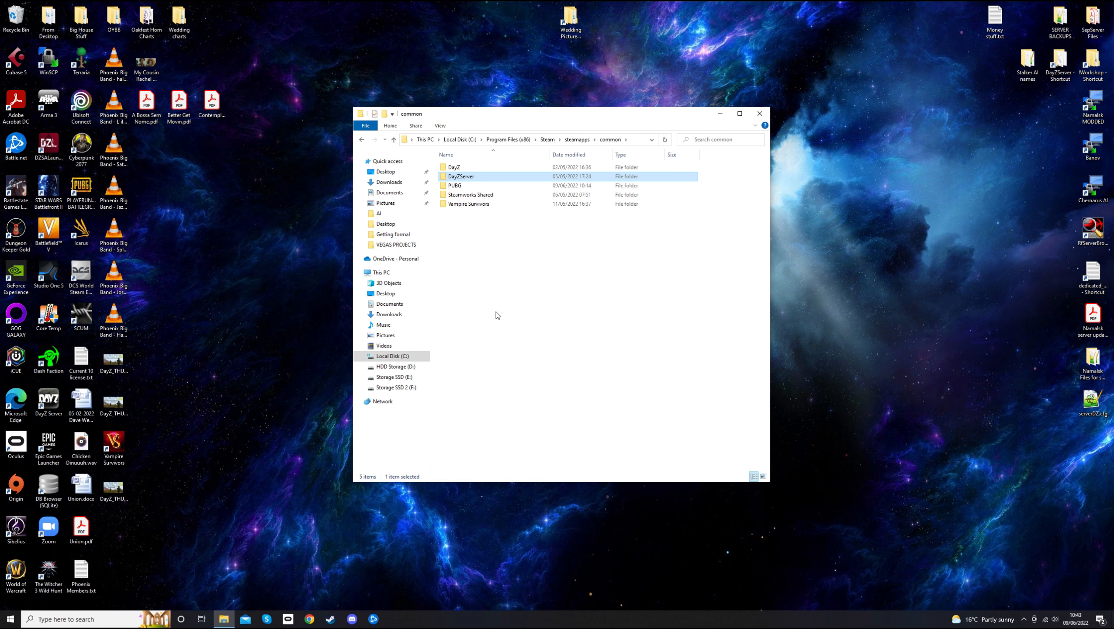
double_click(461, 176)
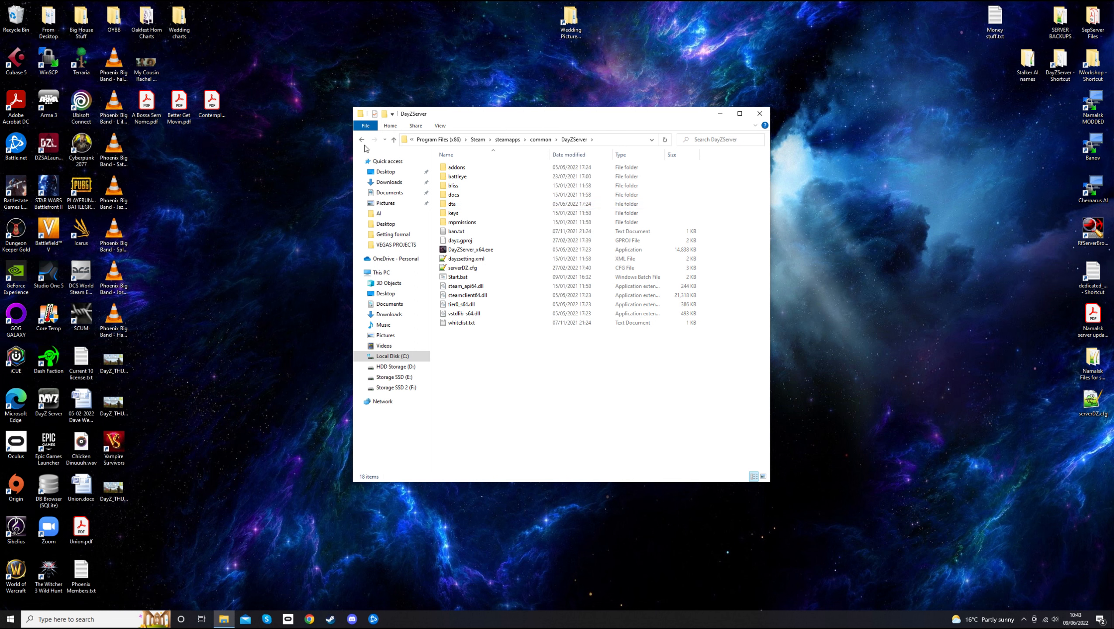
click(485, 277)
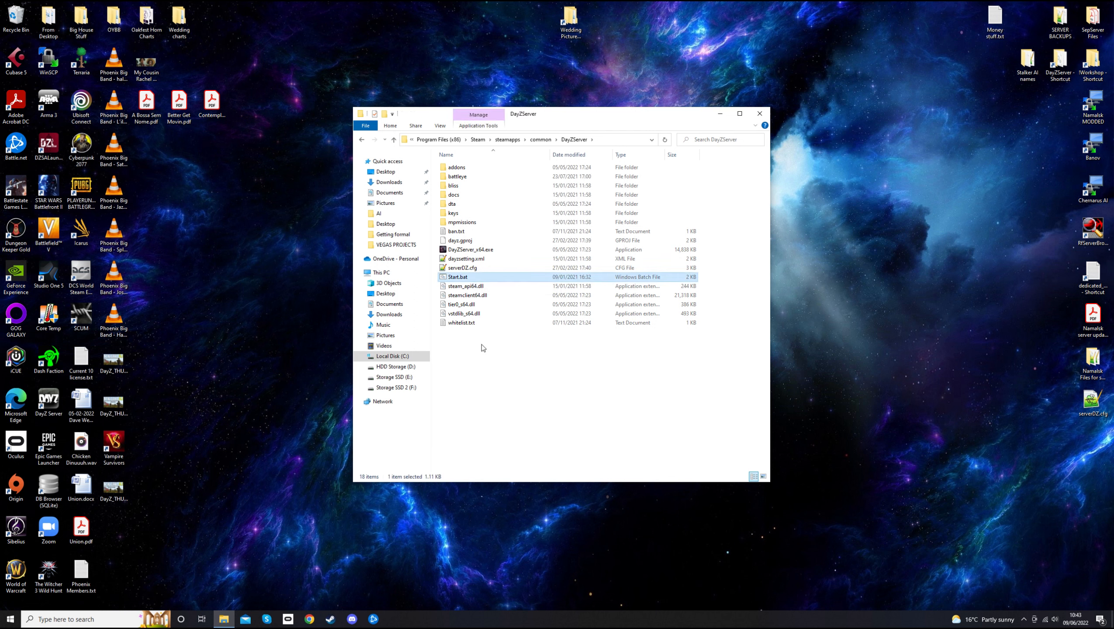
click(480, 349)
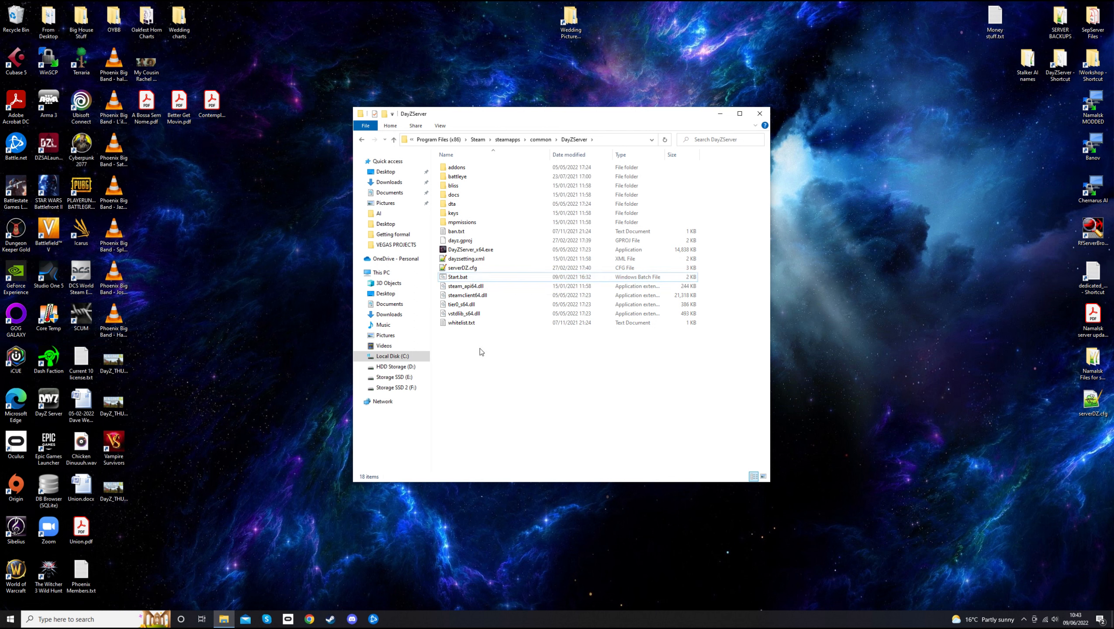
click(469, 278)
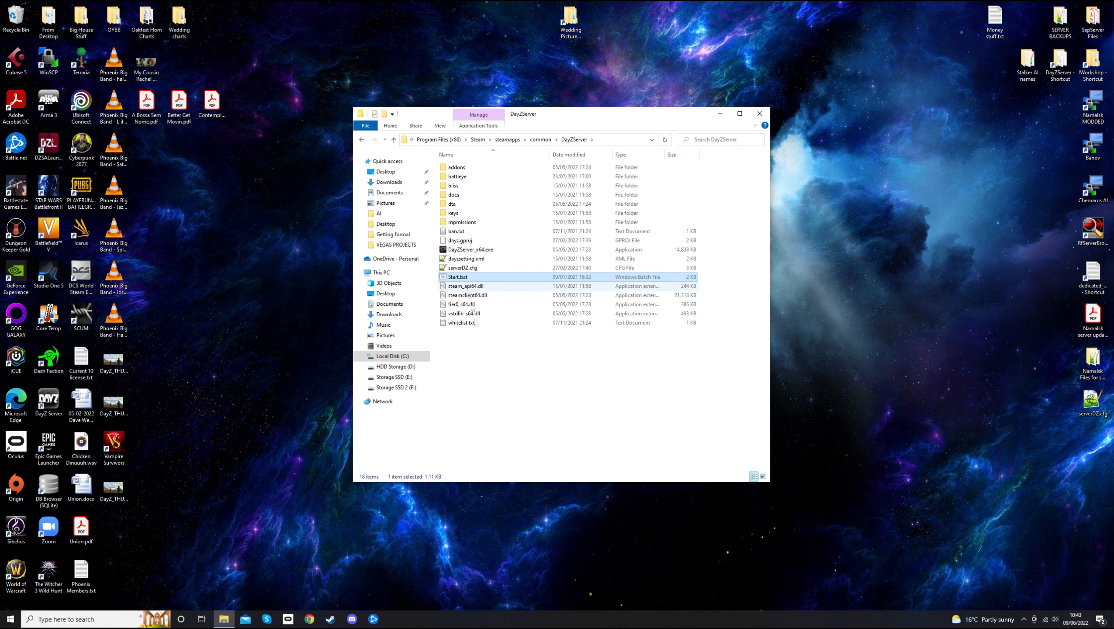
click(484, 360)
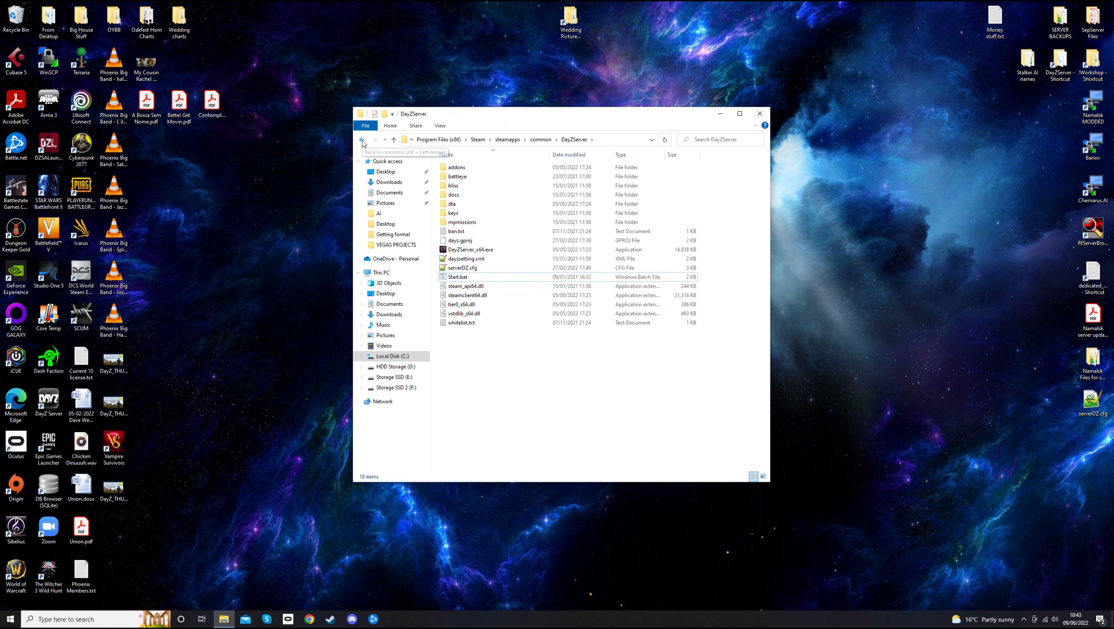
click(464, 279)
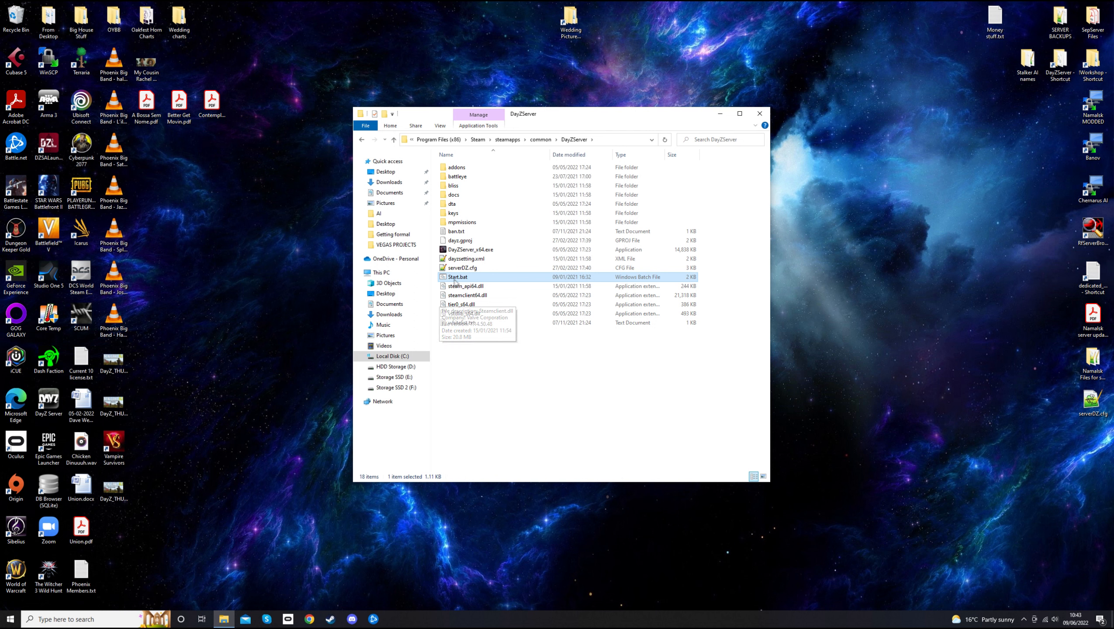
click(487, 381)
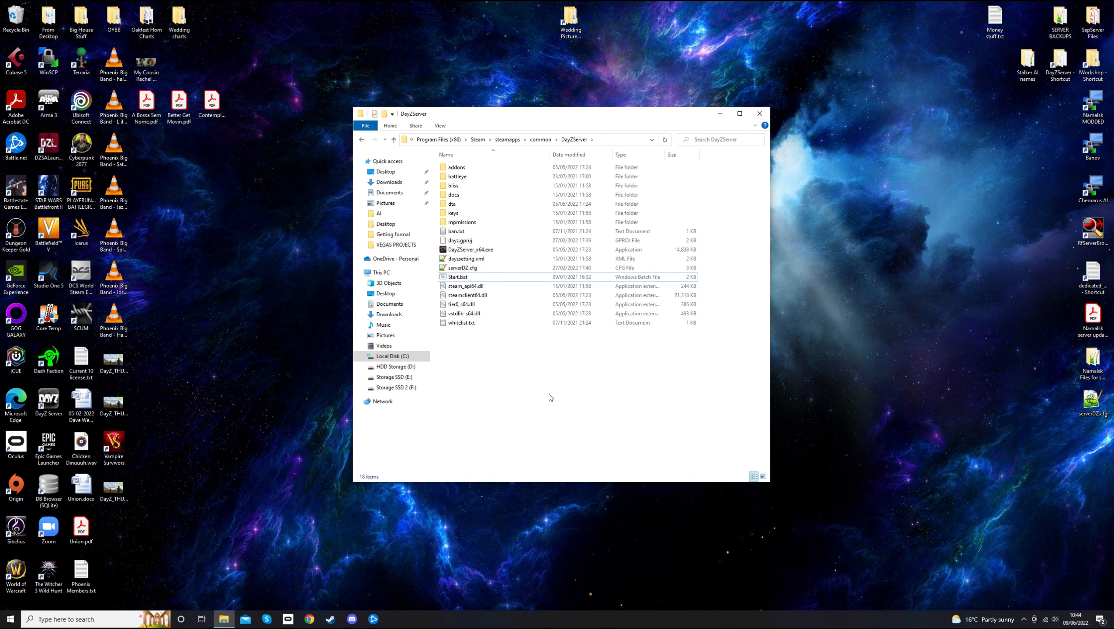
Load the DayZ server batch file examples gist from the DayZ Stuff bookmarks in a maximised Chrome
click(310, 619)
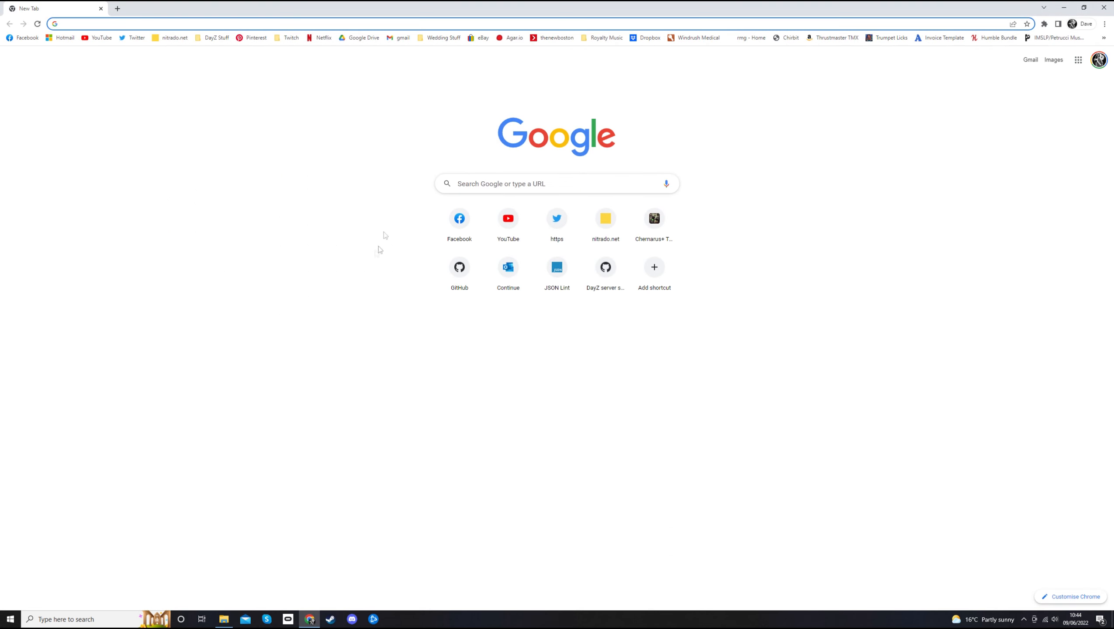
double_click(475, 8)
drag(475, 5, 642, 63)
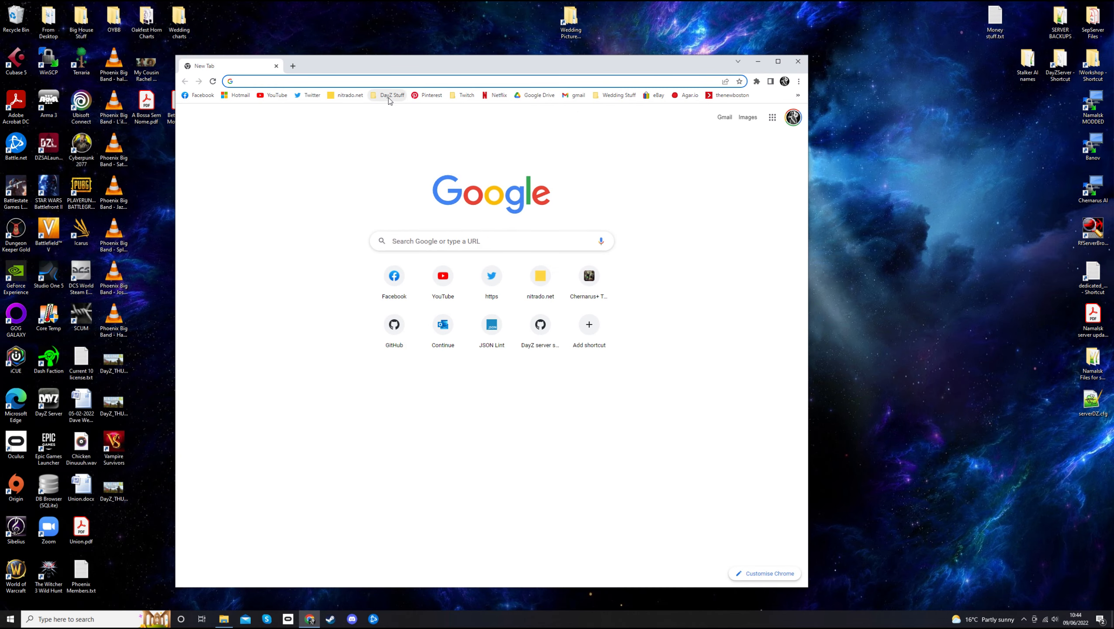
click(389, 98)
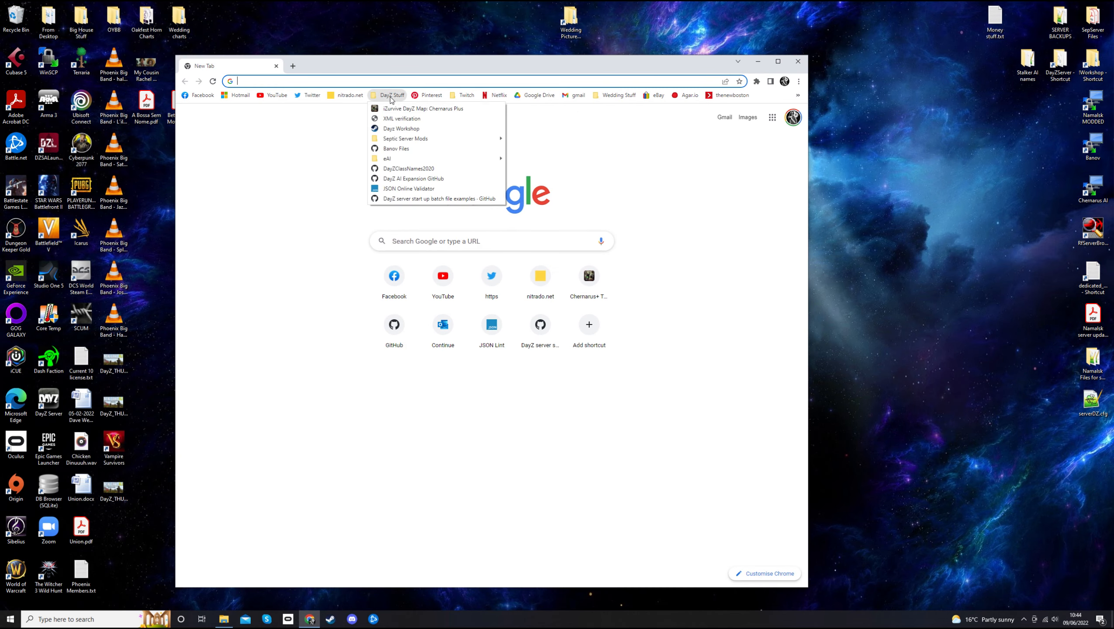
click(455, 199)
double_click(481, 64)
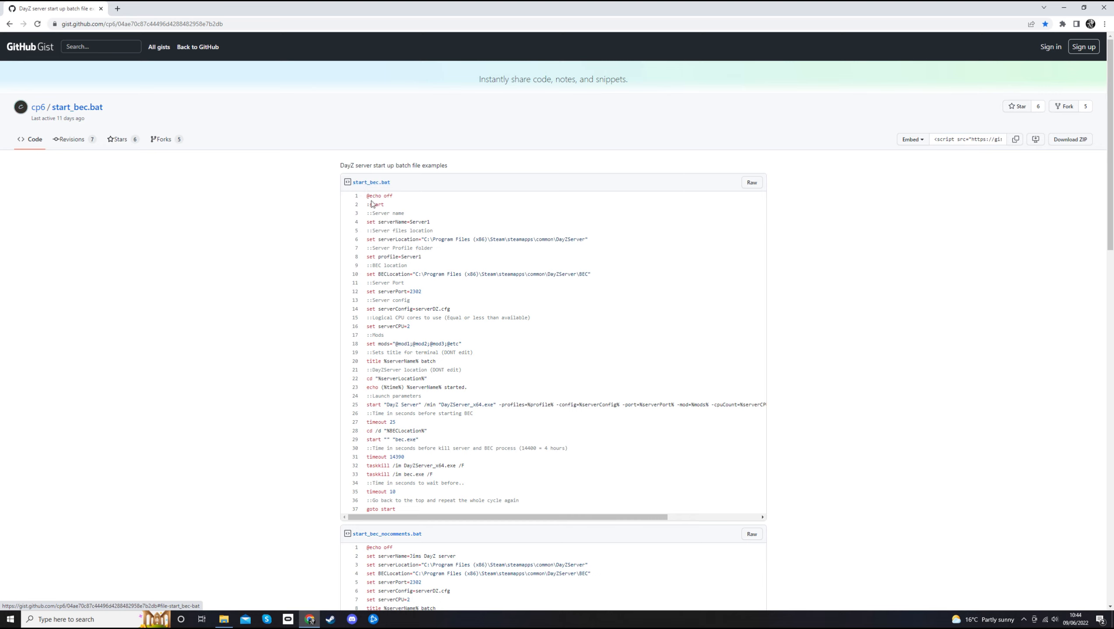
Scroll to the start_extended.bat example and highlight its -mod=%mods% parameter on line 23
scroll(369, 203, down, 1)
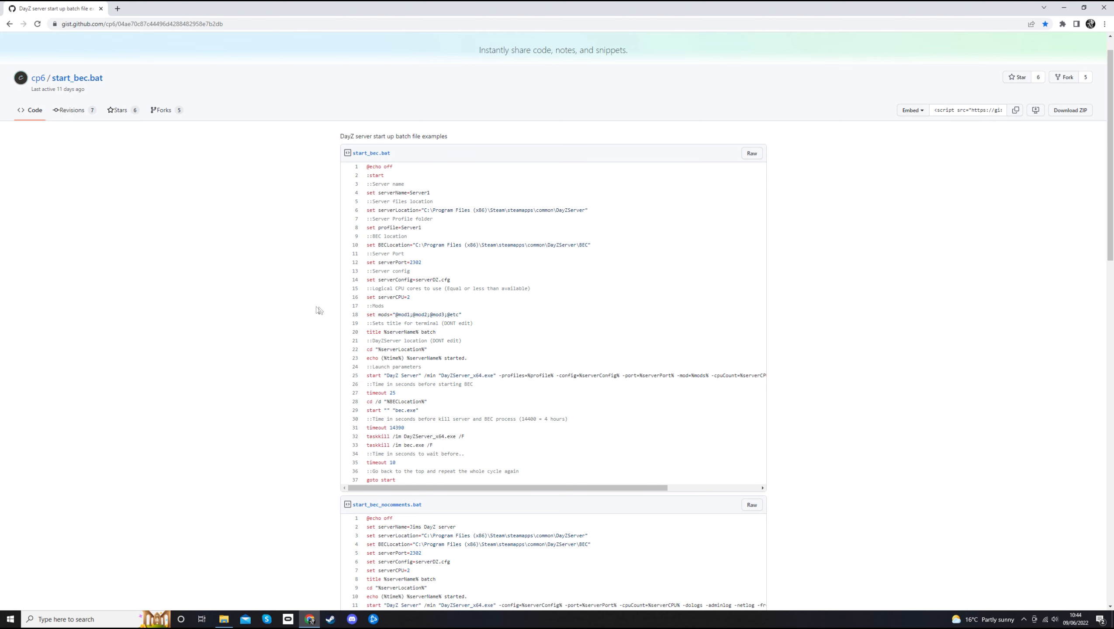
scroll(244, 349, down, 1)
scroll(273, 326, down, 8)
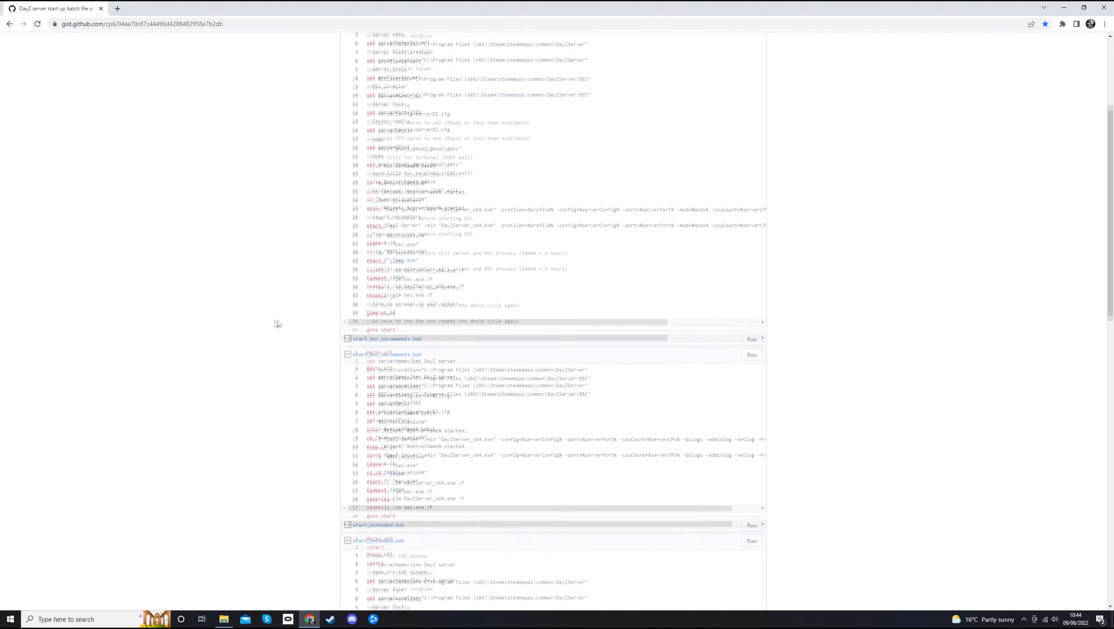
scroll(295, 325, down, 3)
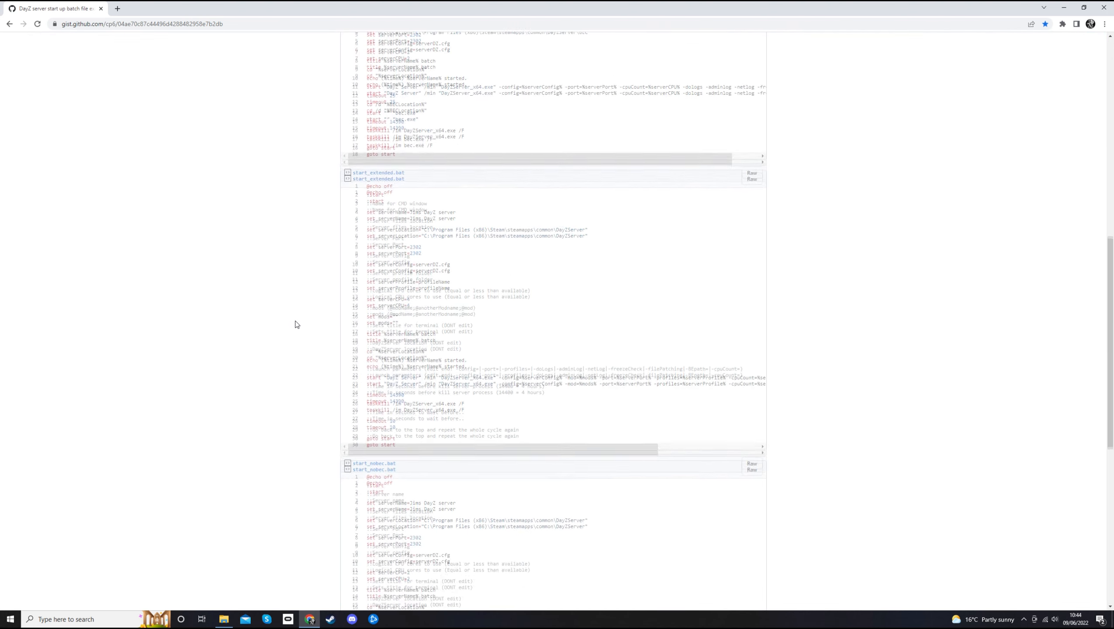
scroll(296, 321, down, 3)
scroll(296, 320, up, 3)
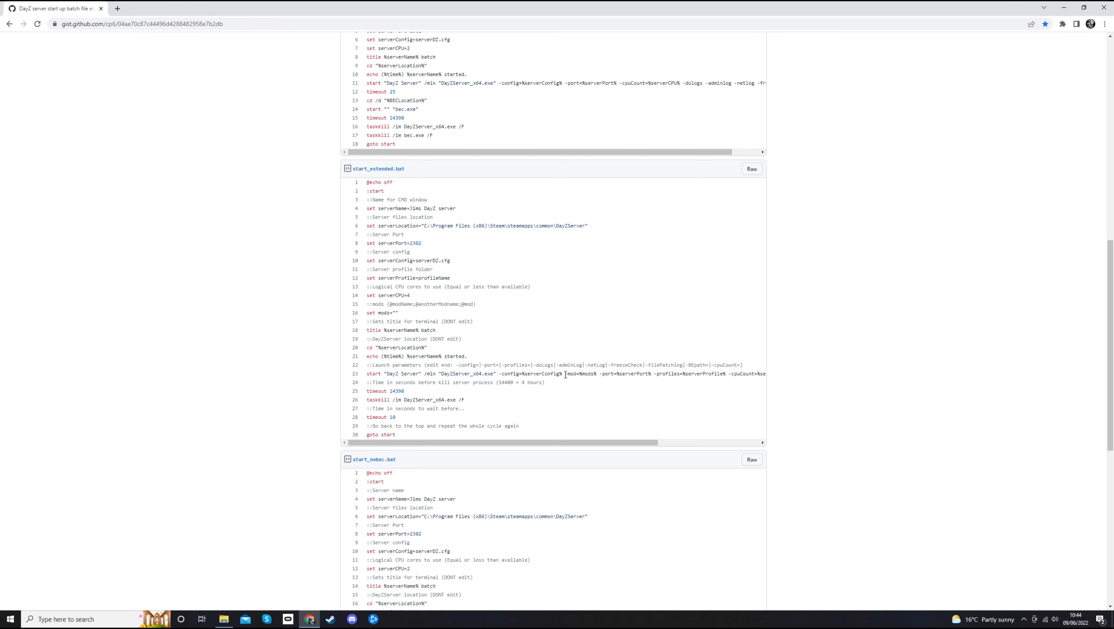
drag(565, 375, 596, 375)
Copy the entire raw start_extended.bat script text to the clipboard
click(752, 169)
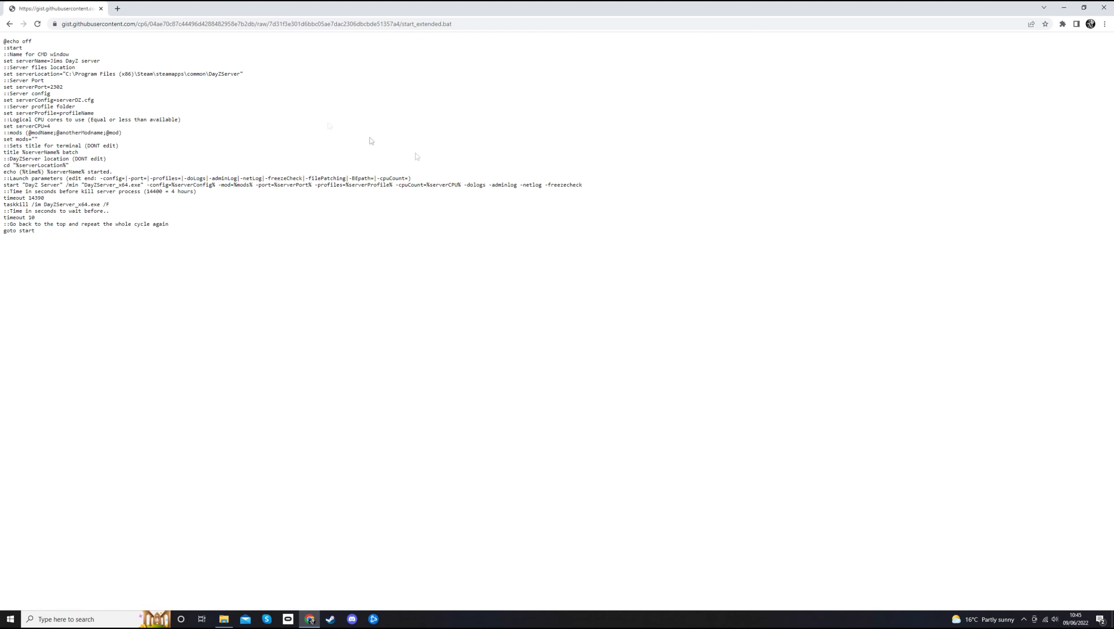
right_click(38, 117)
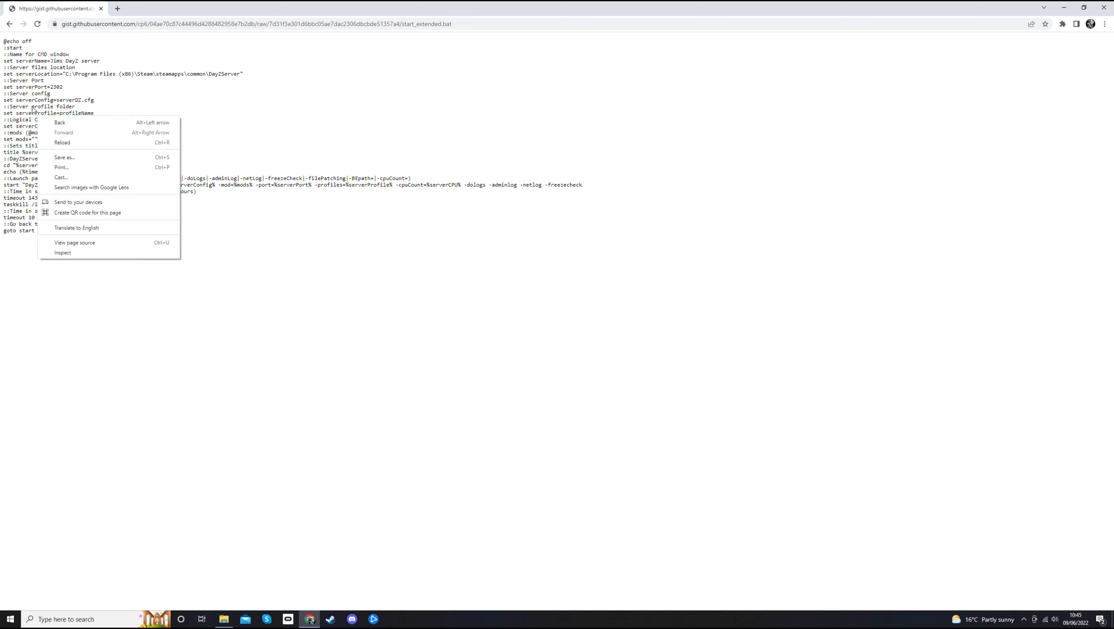
click(40, 110)
triple_click(39, 110)
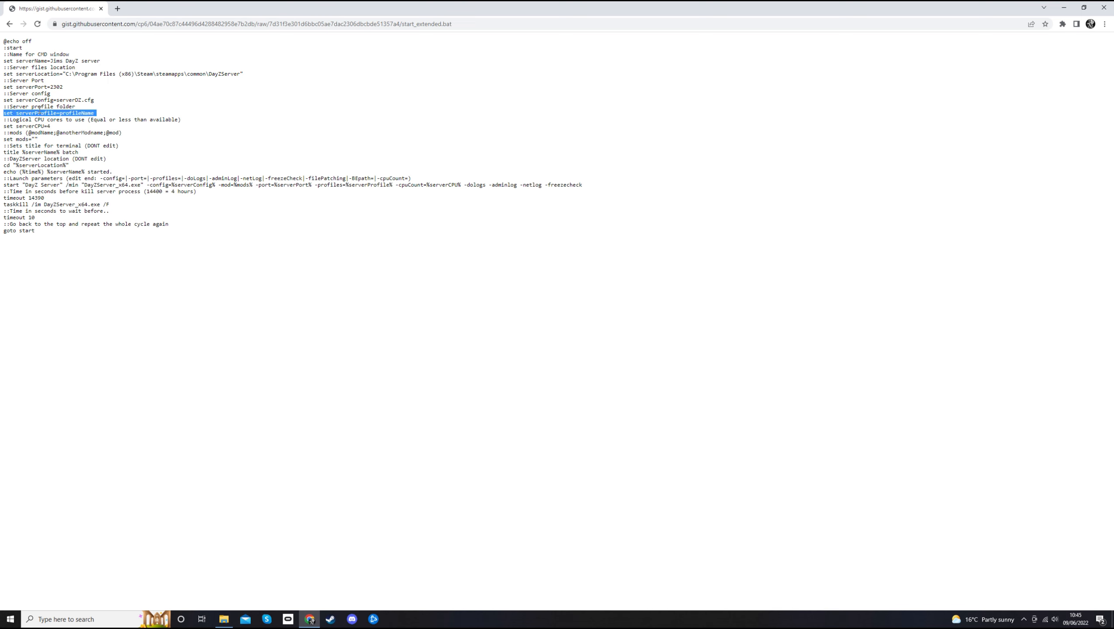
click(2, 42)
drag(4, 41, 134, 236)
key(ctrl+c)
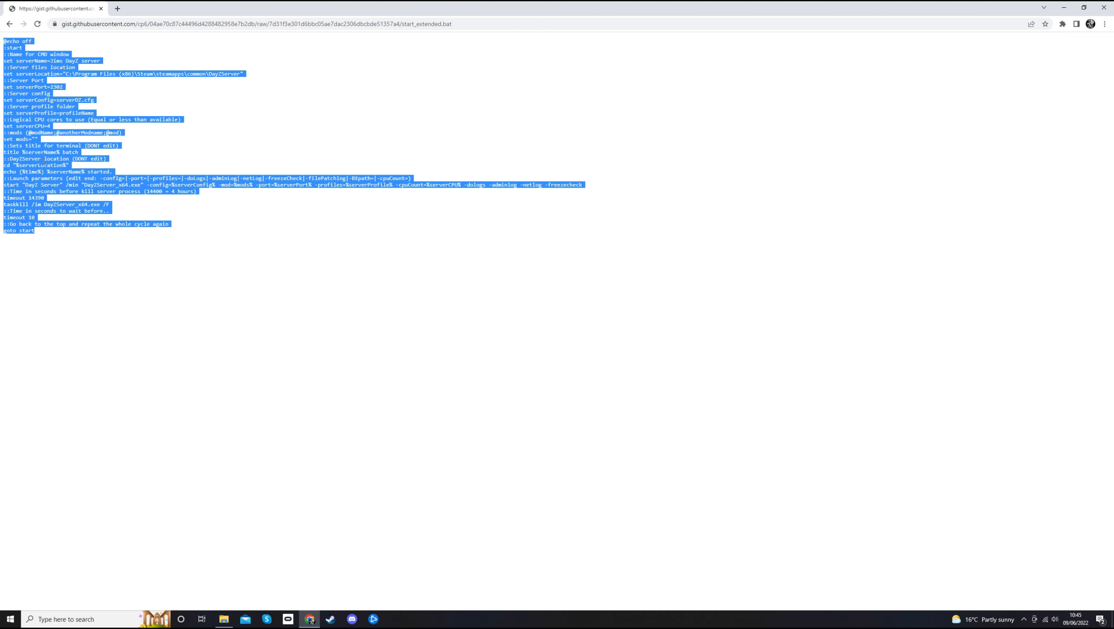
right_click(44, 163)
click(64, 169)
click(249, 219)
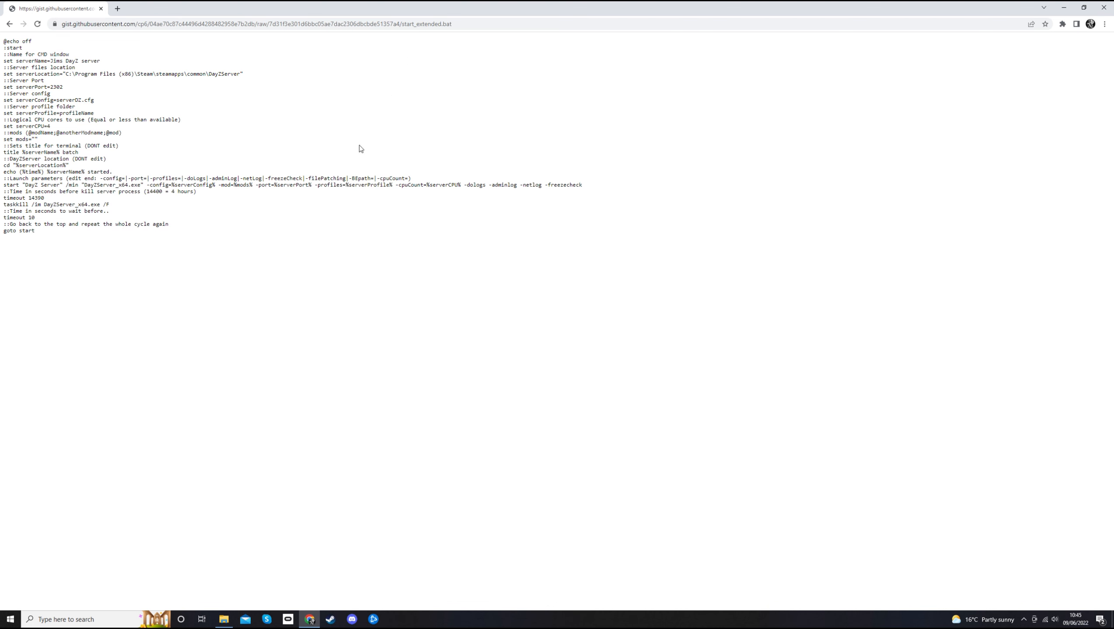
Close Chrome and move the DayZServer folder window aside to expose the desktop
click(1102, 10)
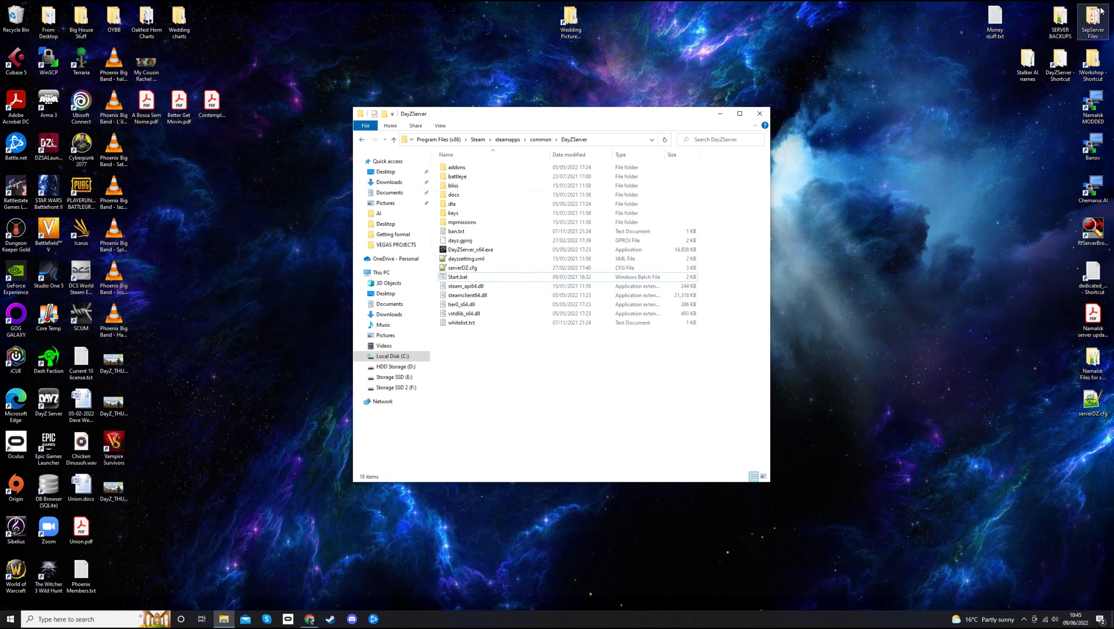
drag(667, 120, 990, 186)
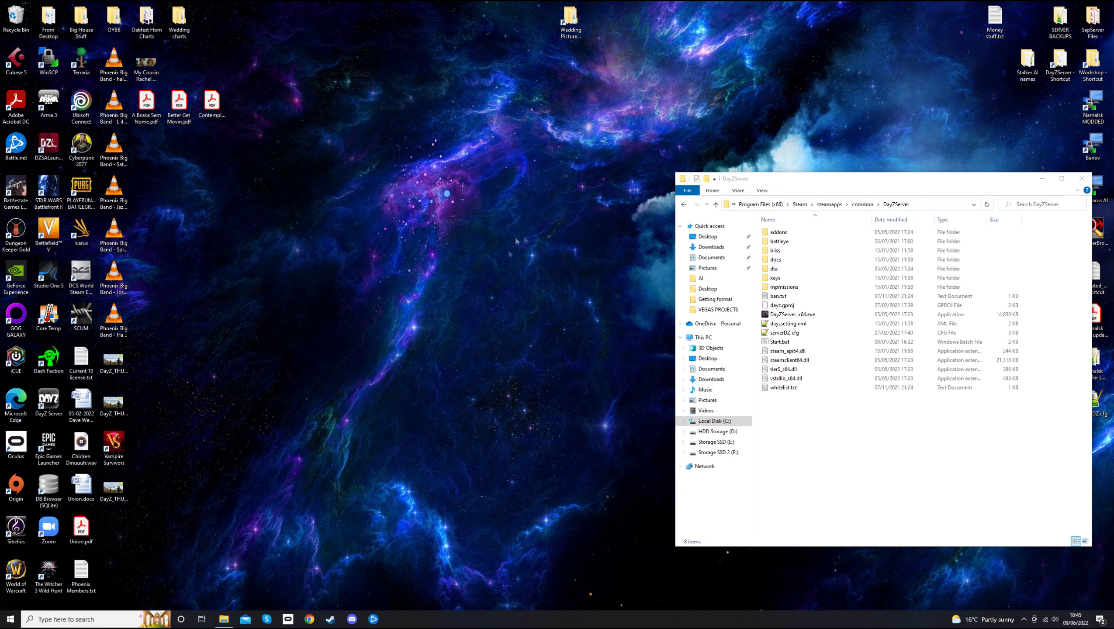
right_click(402, 223)
mouse_move(475, 298)
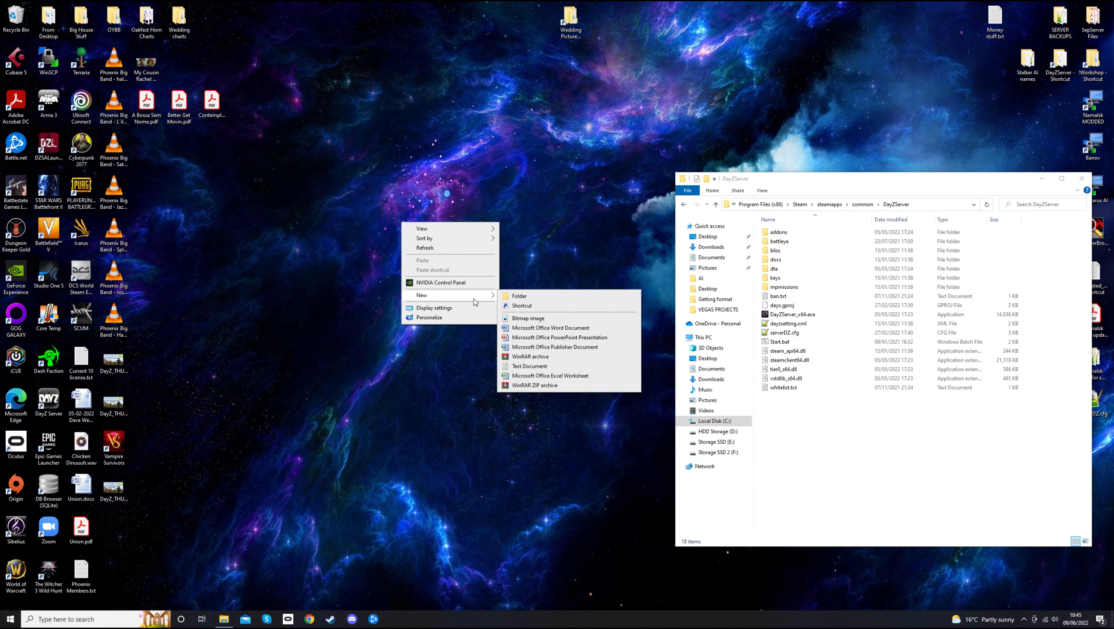
Create New Text Document.txt on the desktop and paste the batch script into it, widening Notepad
click(559, 367)
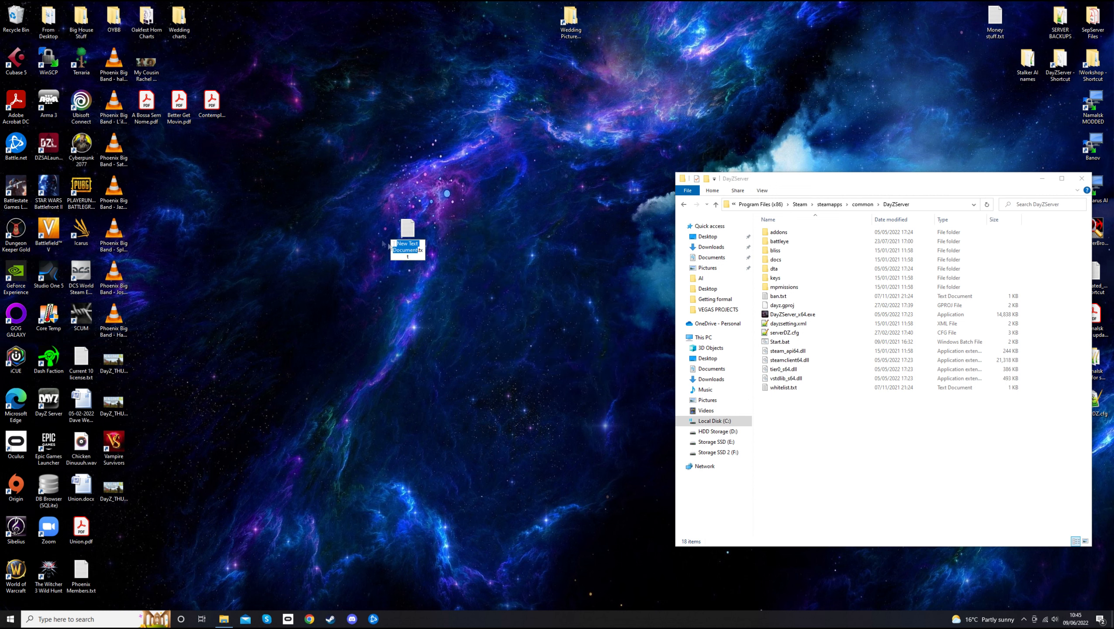
click(405, 234)
double_click(405, 233)
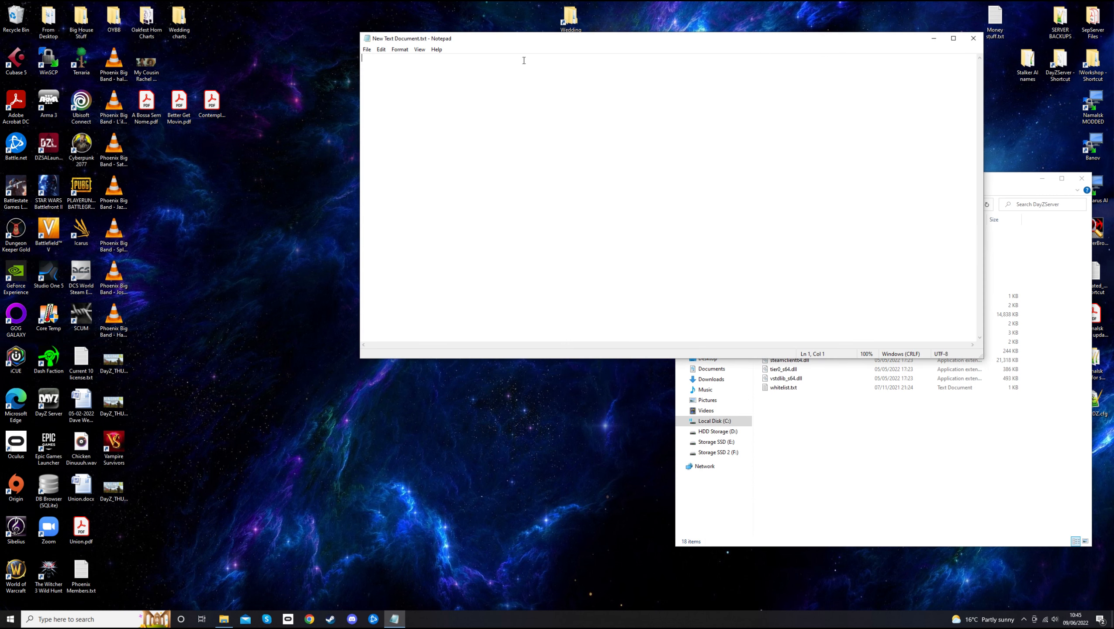
right_click(424, 89)
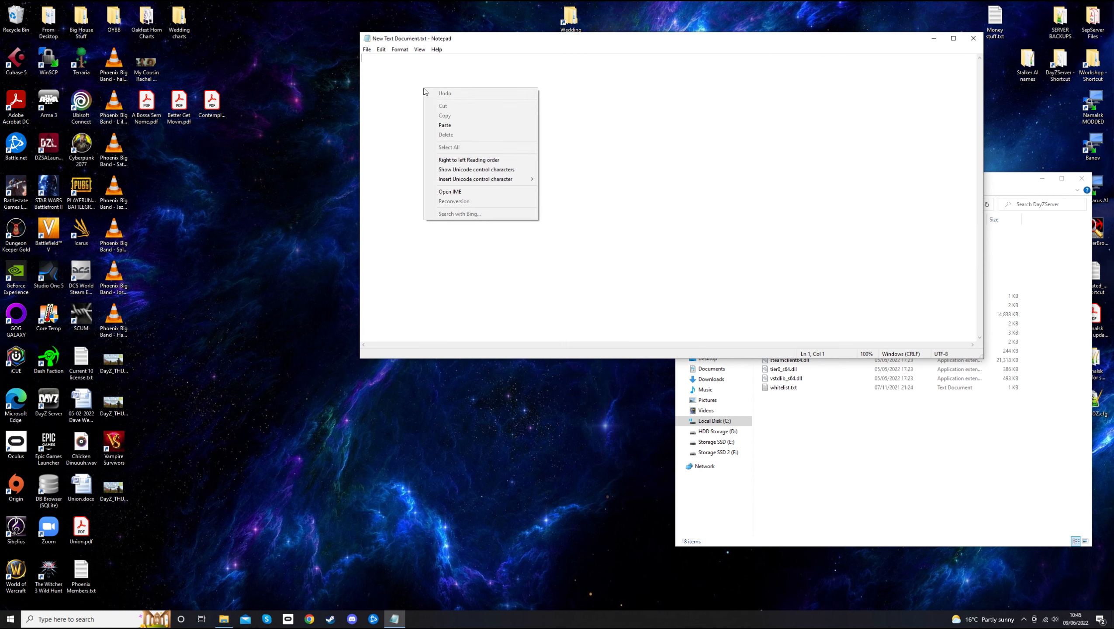
click(444, 125)
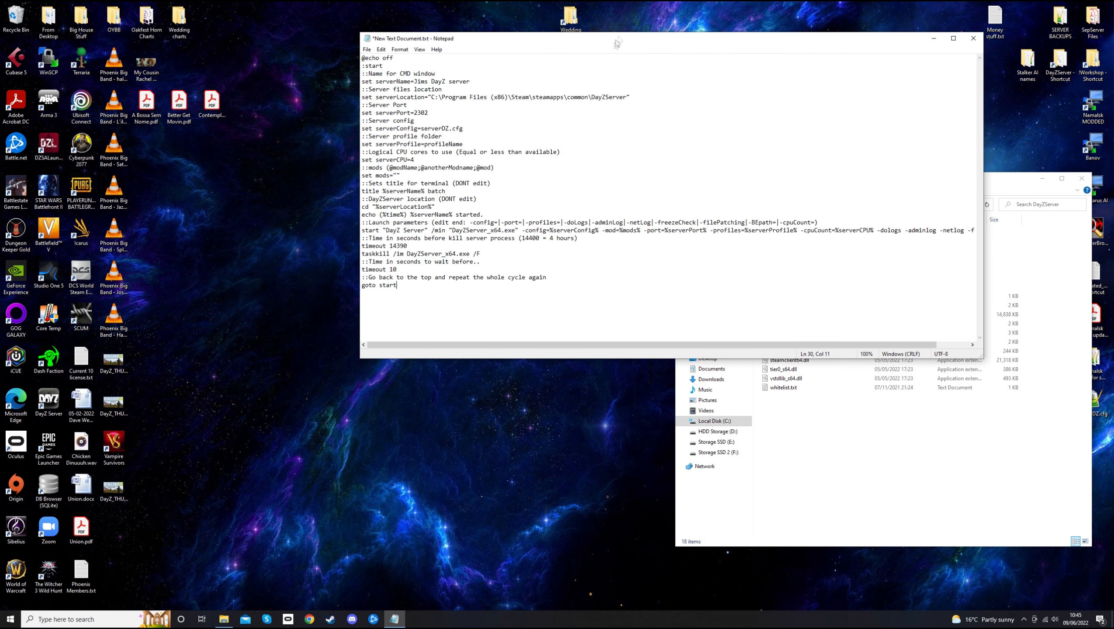
drag(616, 40, 404, 41)
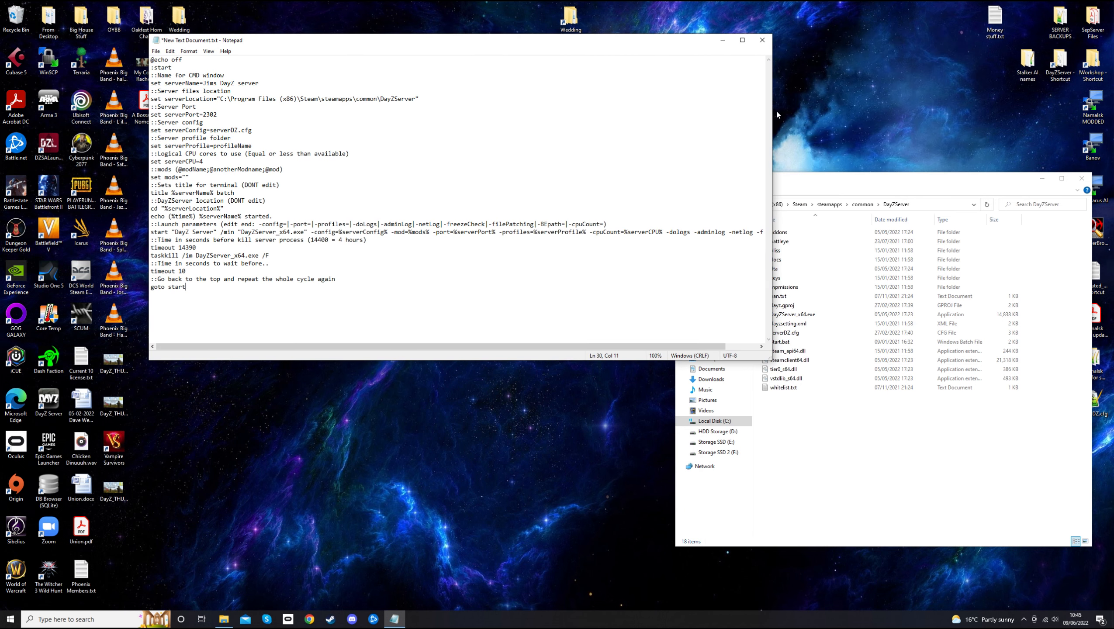
drag(774, 111, 812, 115)
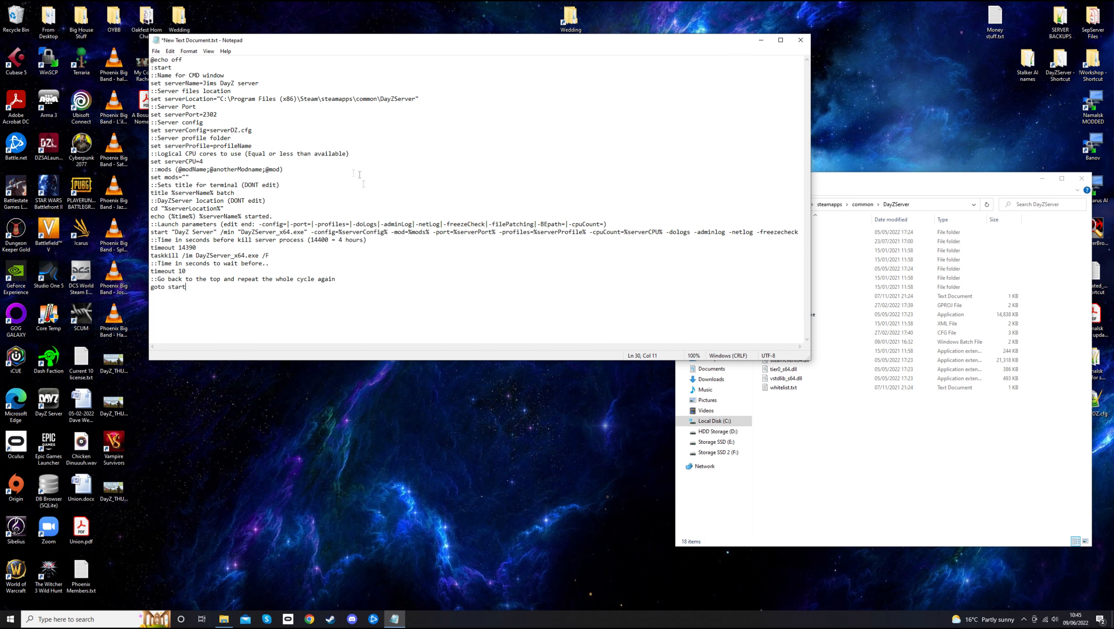
click(157, 52)
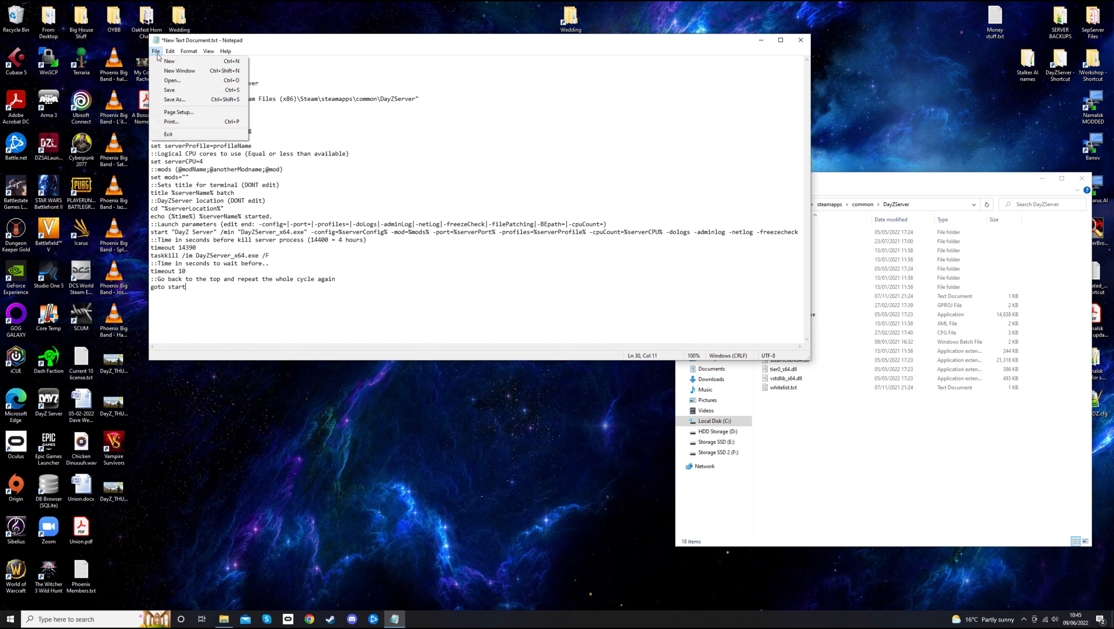
Save the script to the desktop as Start.bat using the All Files (*.*) type
click(188, 103)
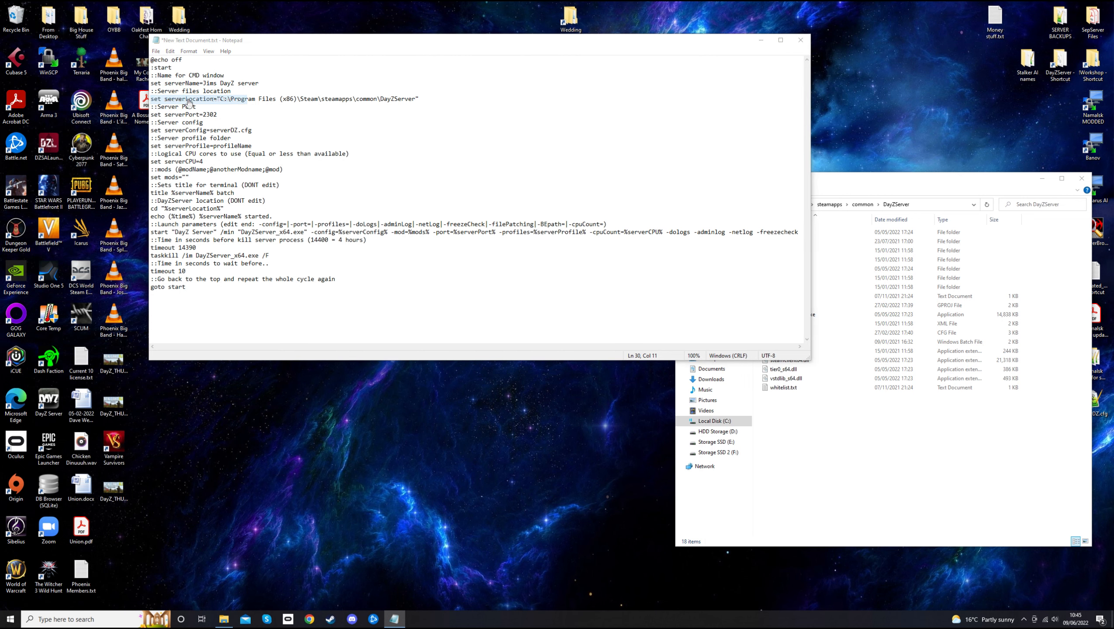
drag(383, 64, 506, 81)
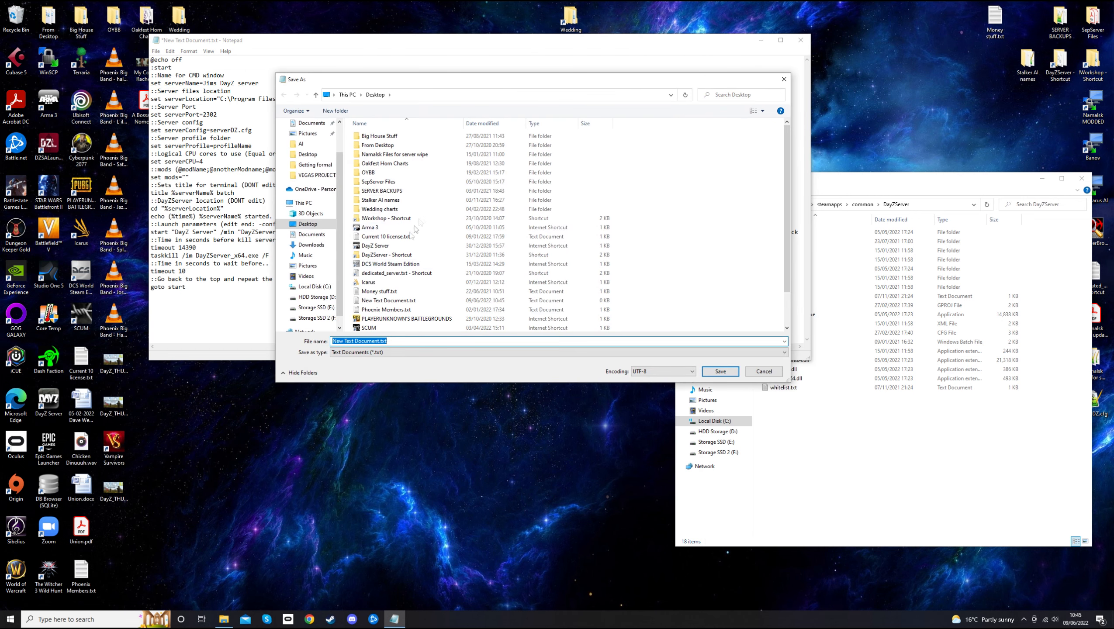
click(402, 353)
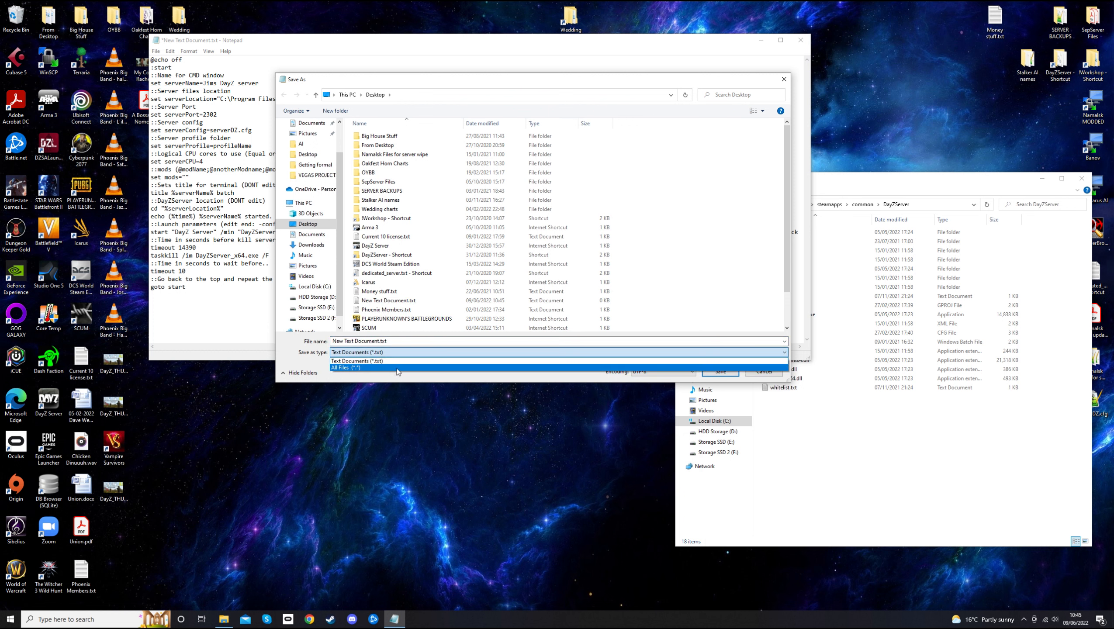
click(397, 367)
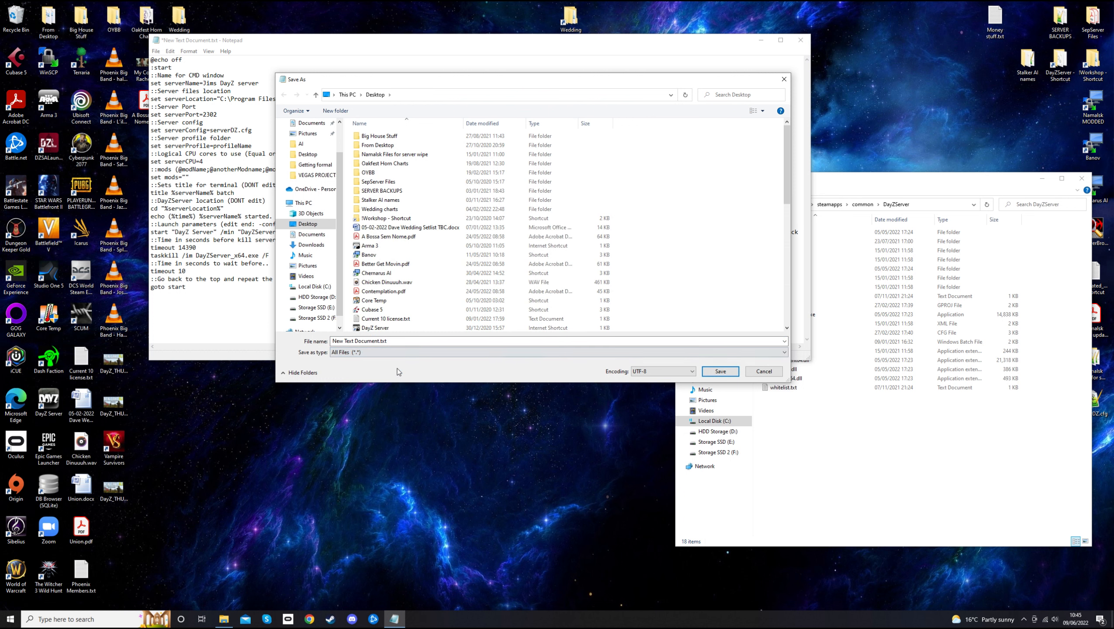
click(401, 342)
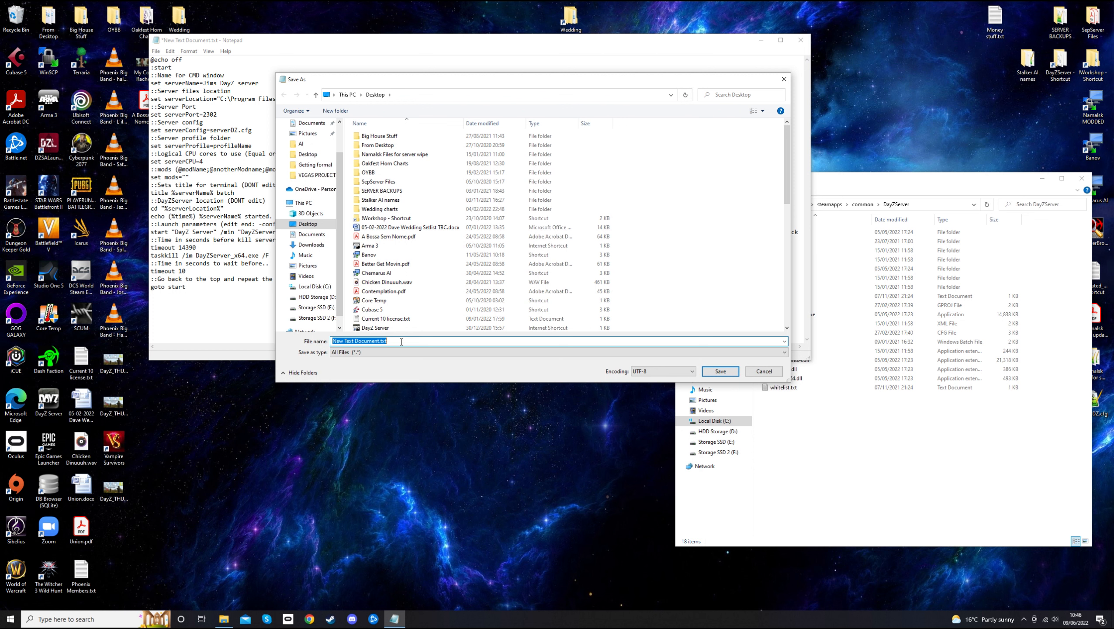
text(Start.bat)
click(721, 373)
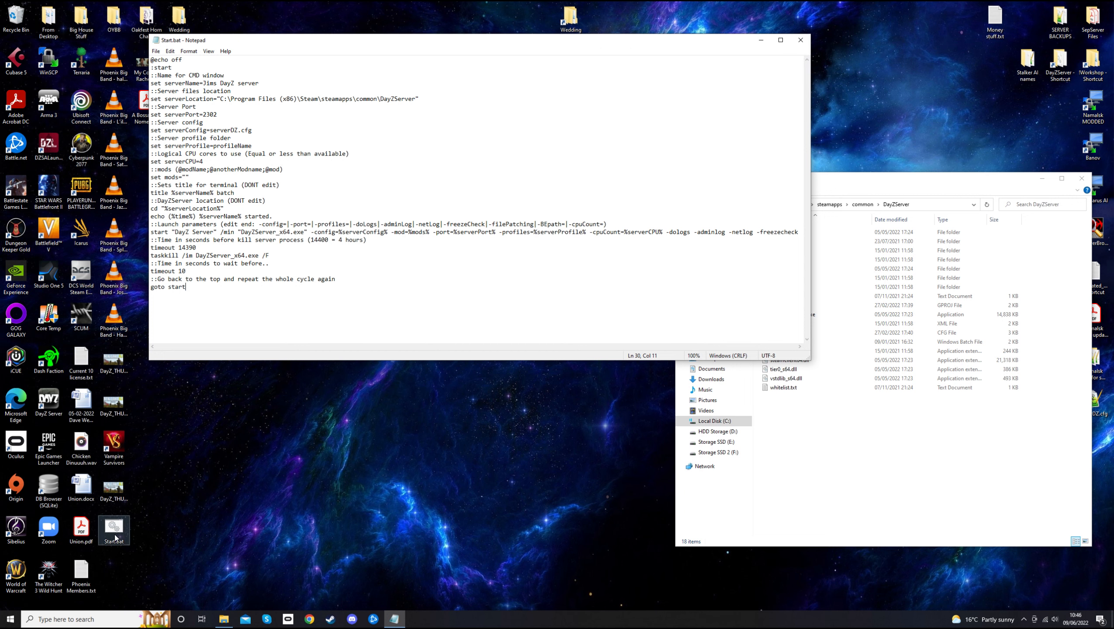
Close Notepad, delete New Text Document.txt, and place the new Start.bat in open desktop space
click(800, 40)
click(407, 233)
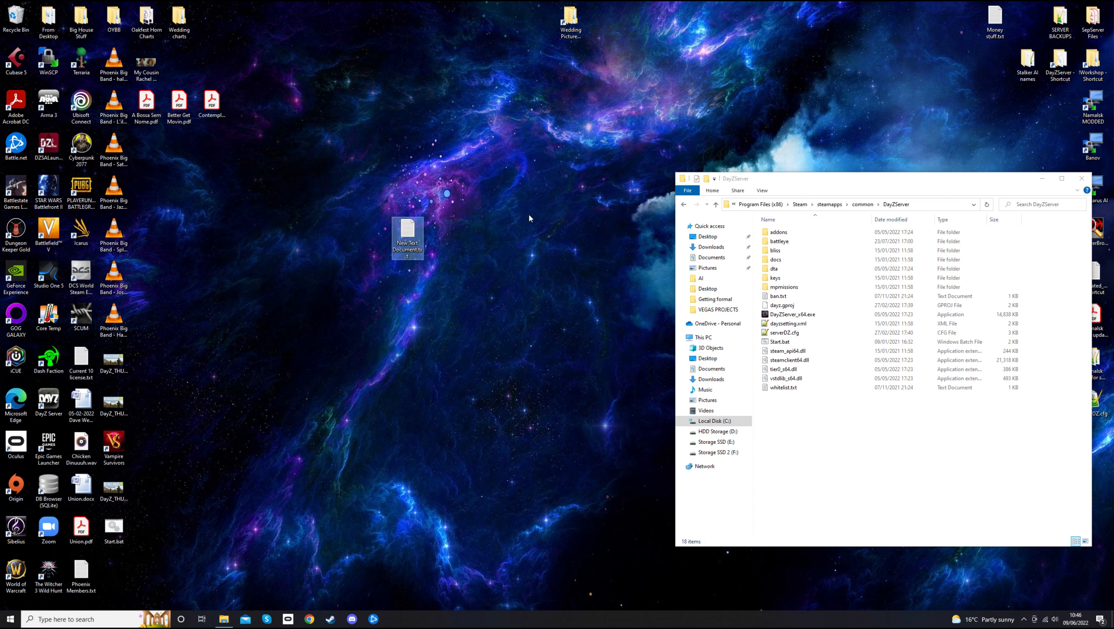
key(Delete)
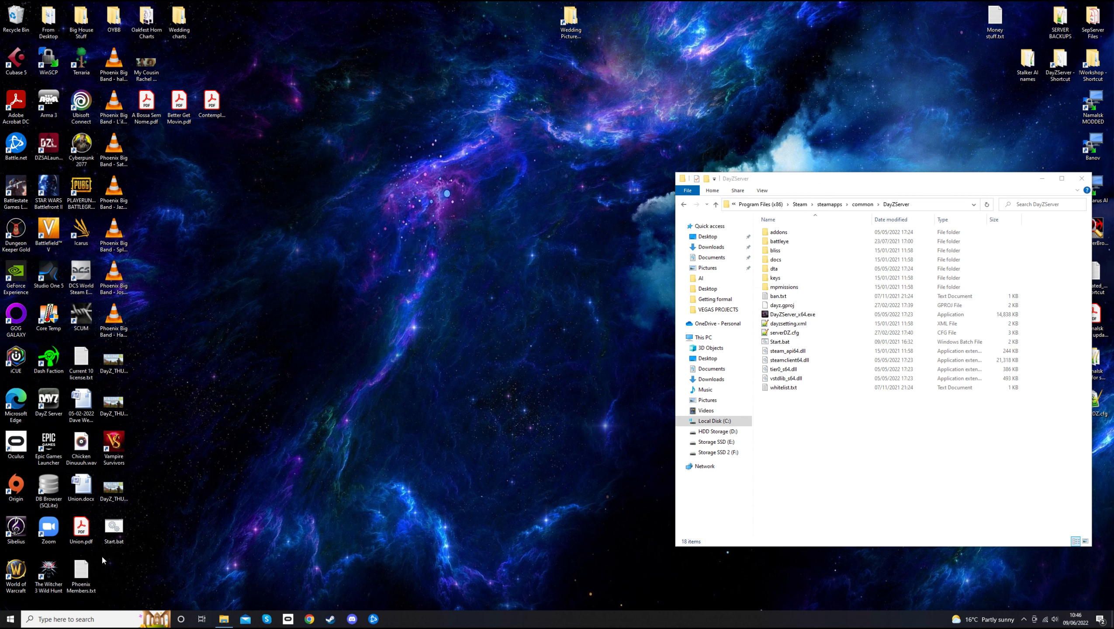
drag(116, 537, 524, 211)
click(367, 359)
drag(118, 530, 533, 204)
drag(785, 180, 699, 163)
click(507, 192)
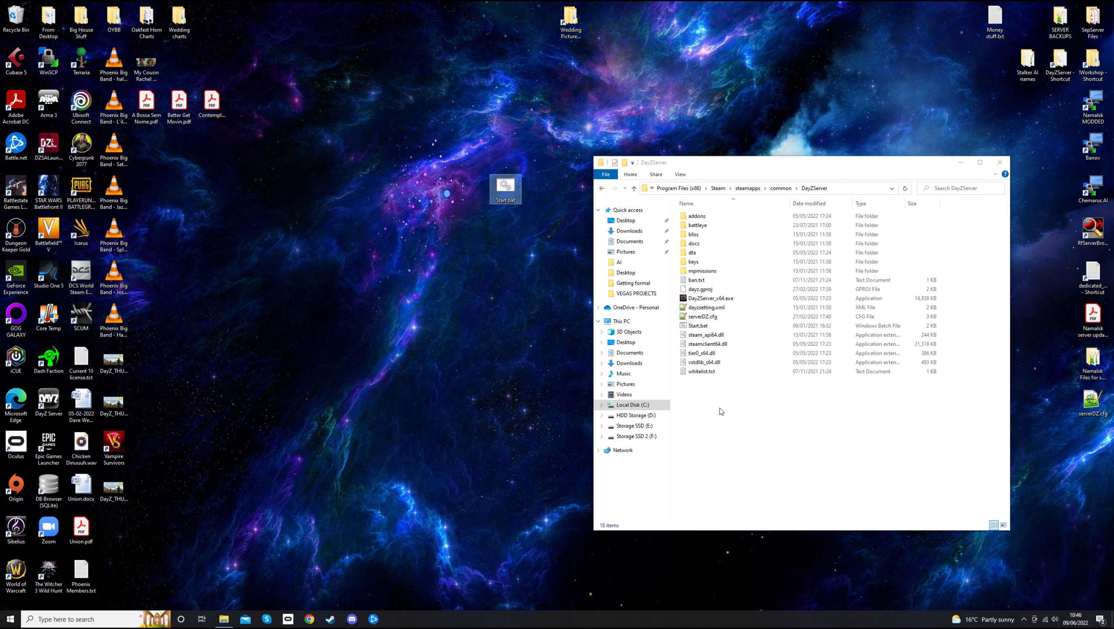
Delete the old Start.bat from DayZServer and move the new desktop Start.bat into that folder
click(704, 327)
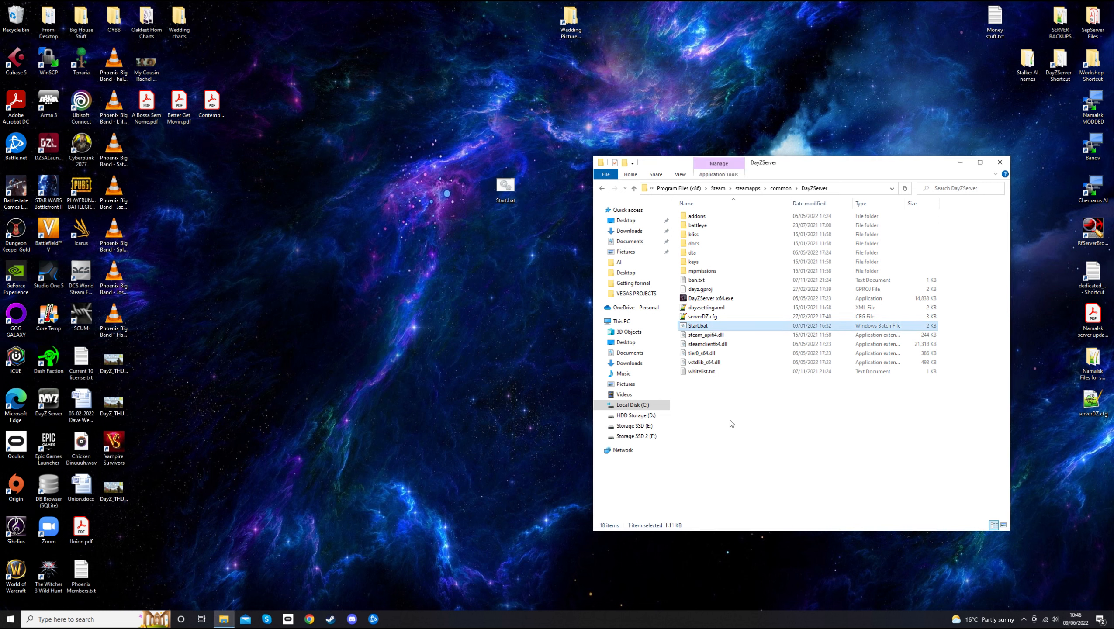
key(Delete)
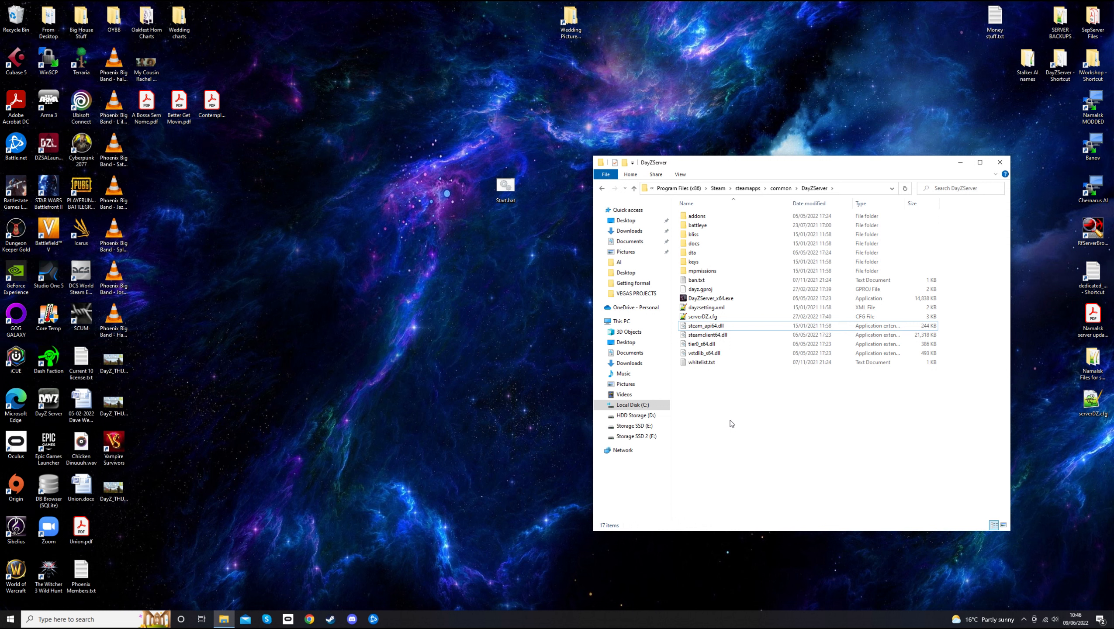
click(523, 288)
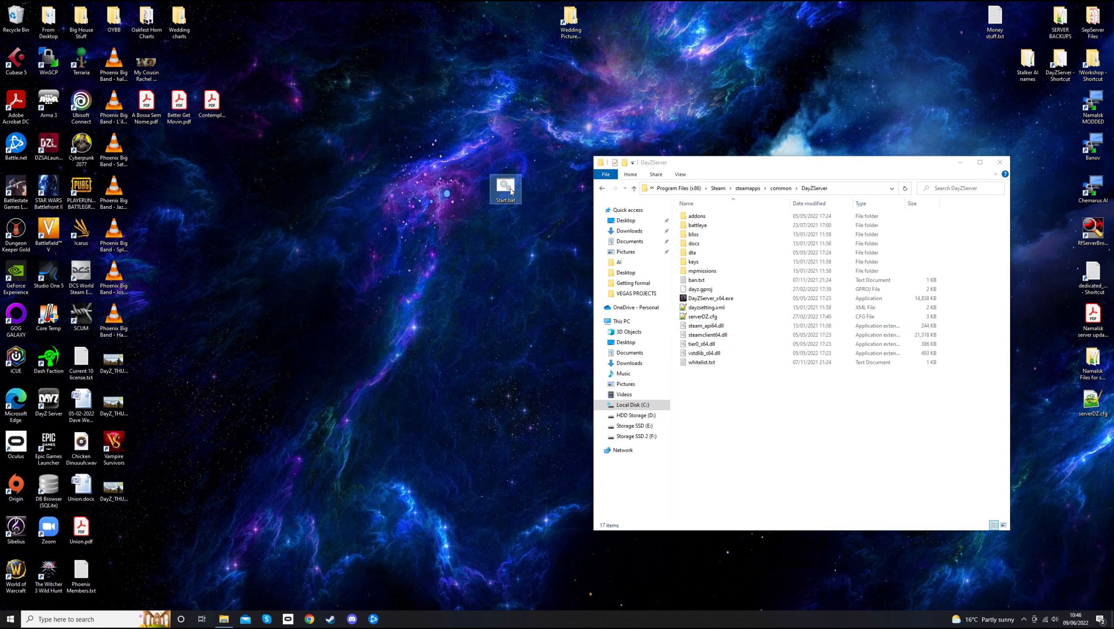
drag(506, 191, 739, 400)
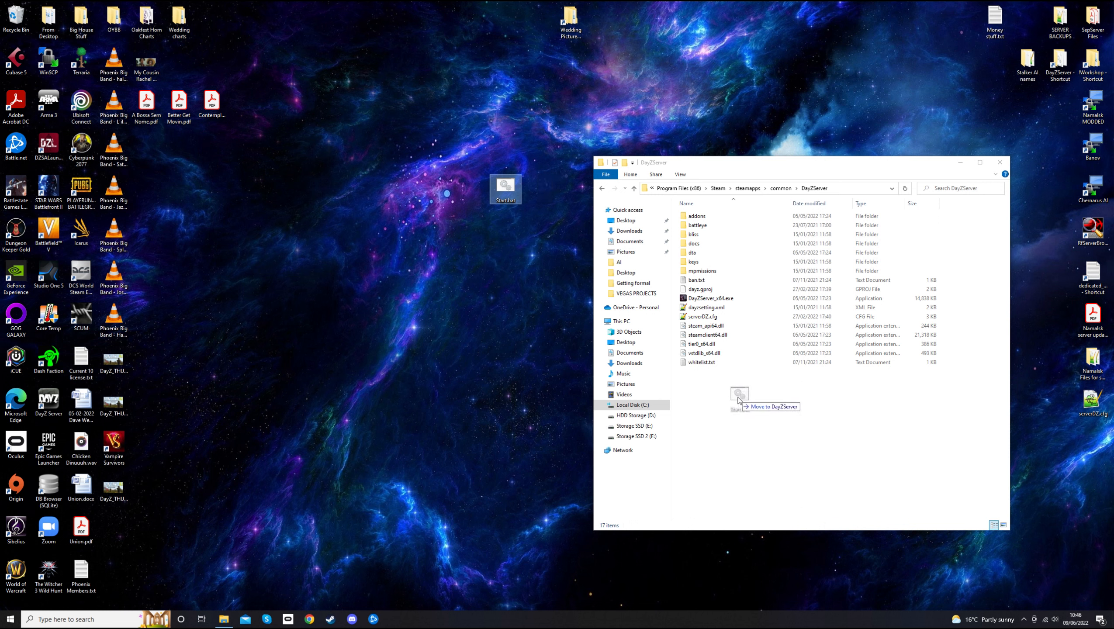
drag(739, 399, 739, 400)
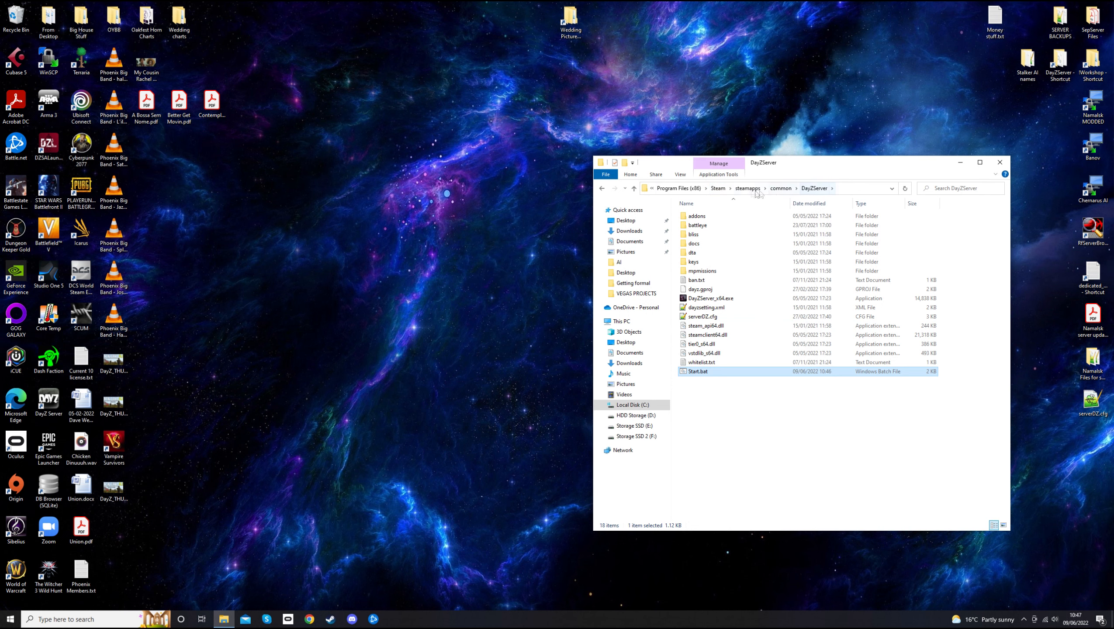
click(766, 424)
drag(833, 162, 693, 134)
Open Start.bat from the DayZServer folder for editing in Notepad
click(560, 345)
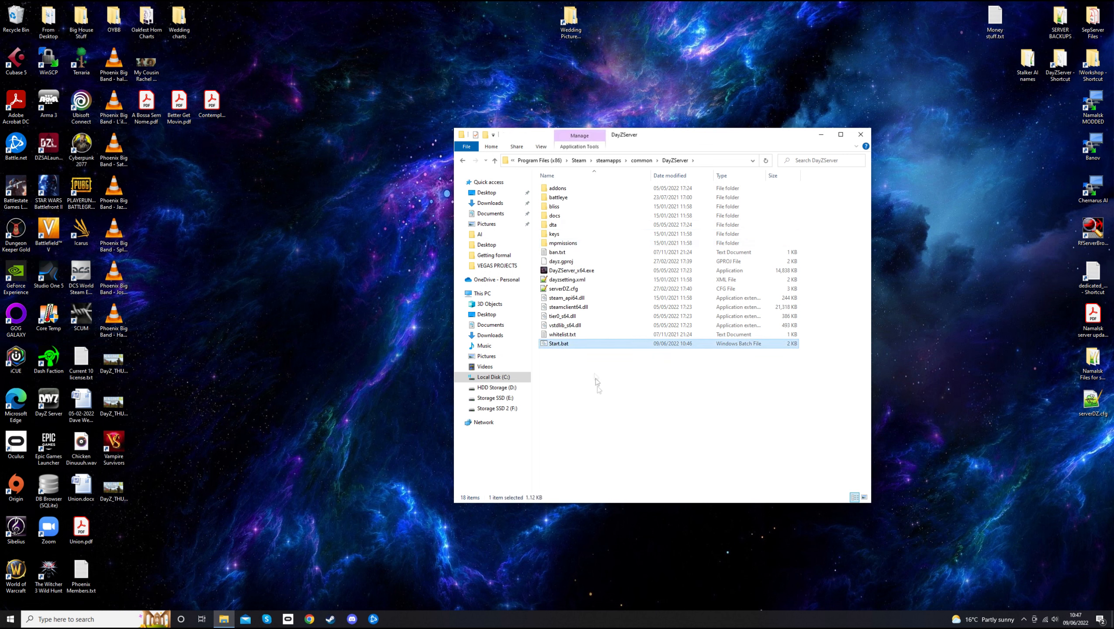
right_click(563, 347)
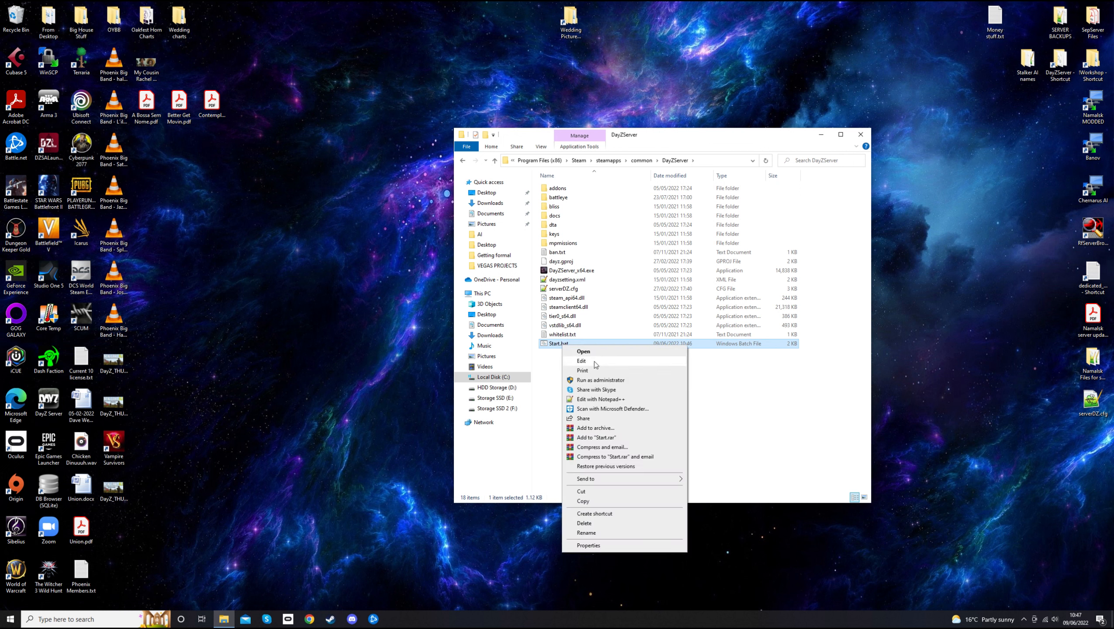
click(593, 362)
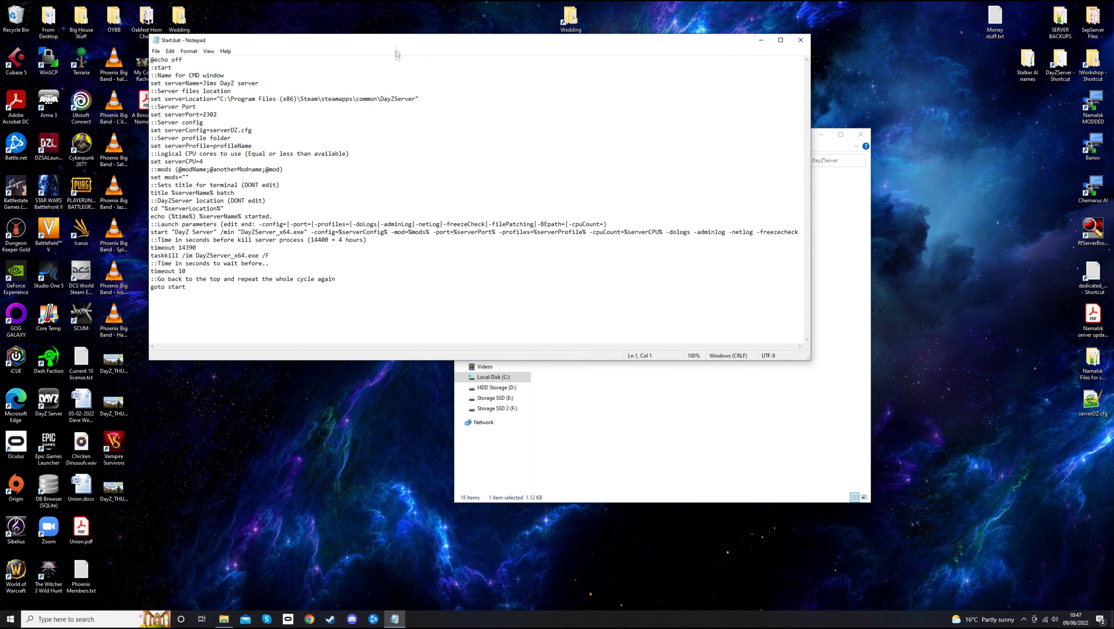
drag(393, 40, 568, 130)
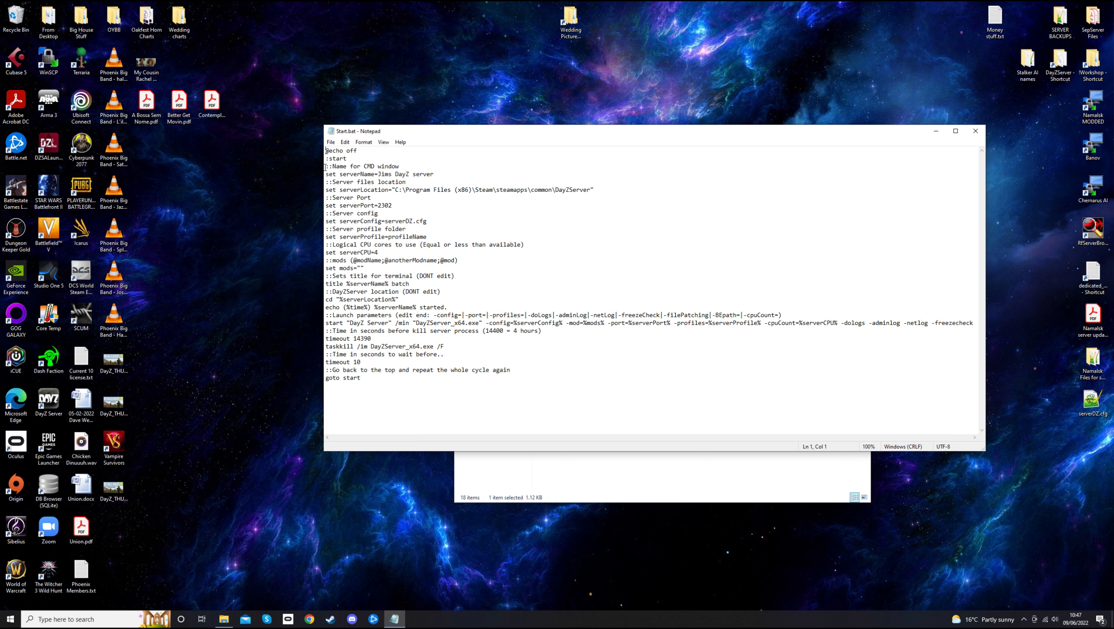
Replace the serverName= value on line 4 with a new name ending in 'Test'
drag(325, 168, 400, 167)
drag(325, 175, 436, 175)
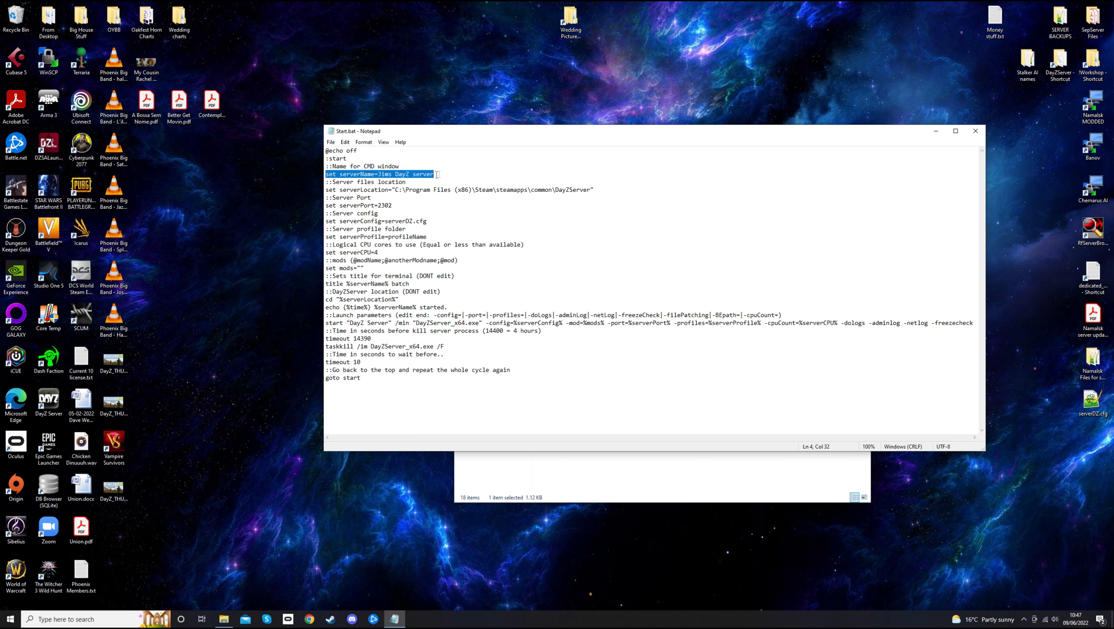
drag(326, 167, 392, 166)
click(367, 173)
drag(325, 174, 439, 174)
click(439, 174)
double_click(365, 168)
click(403, 167)
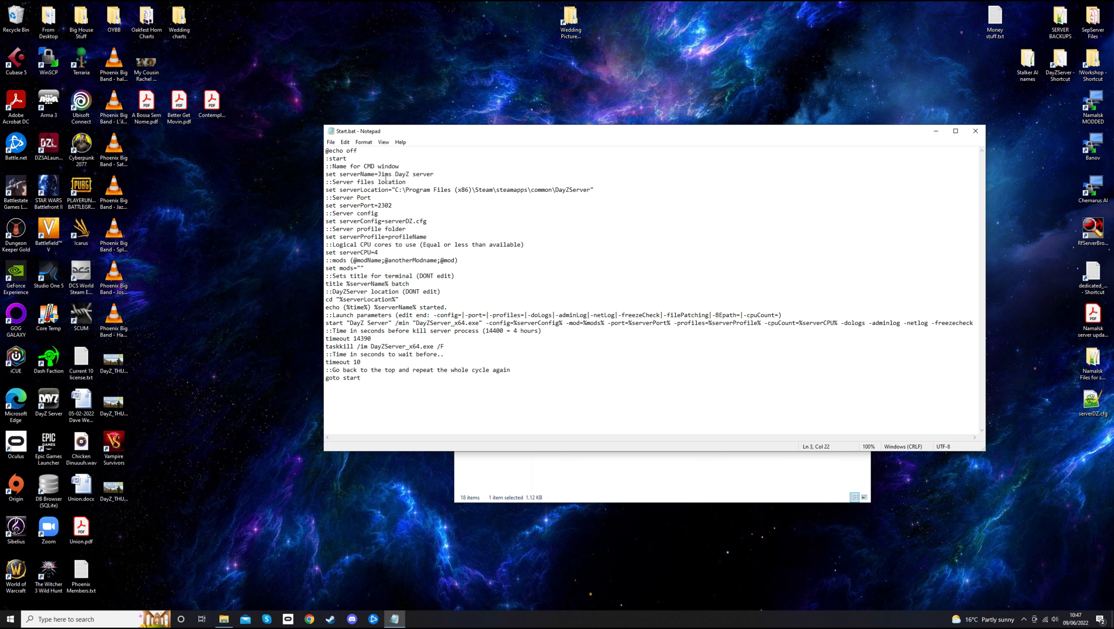
drag(341, 176, 435, 175)
text(Hepskie Test)
Review the server location comment and arrange Notepad beside the DayZServer folder
drag(333, 182, 407, 183)
click(407, 182)
drag(542, 132, 302, 213)
drag(638, 137, 716, 74)
click(652, 323)
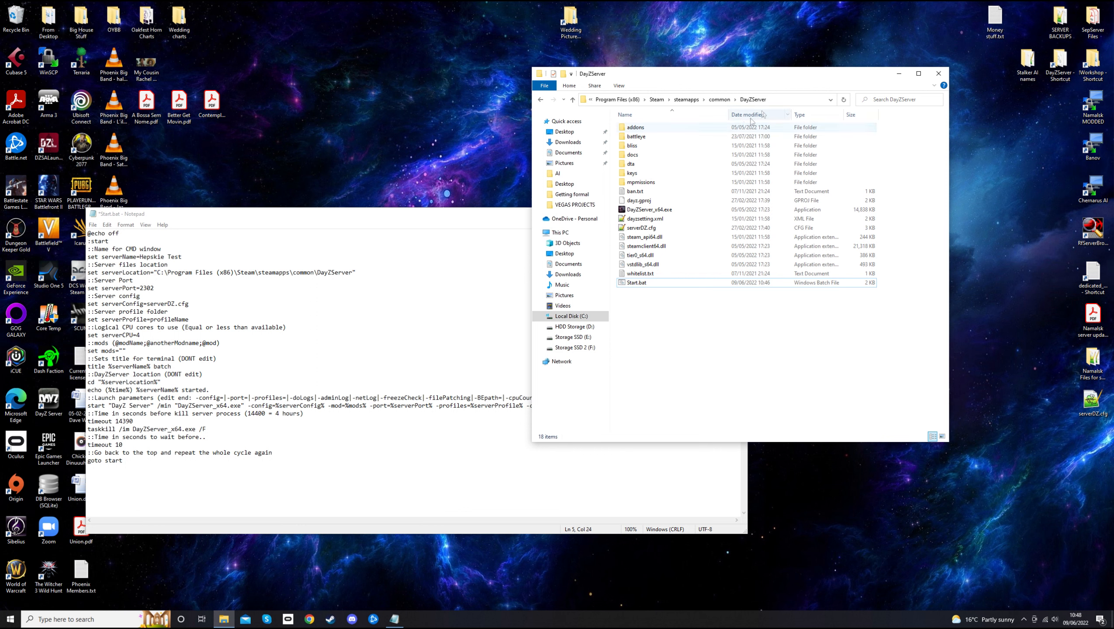
click(584, 100)
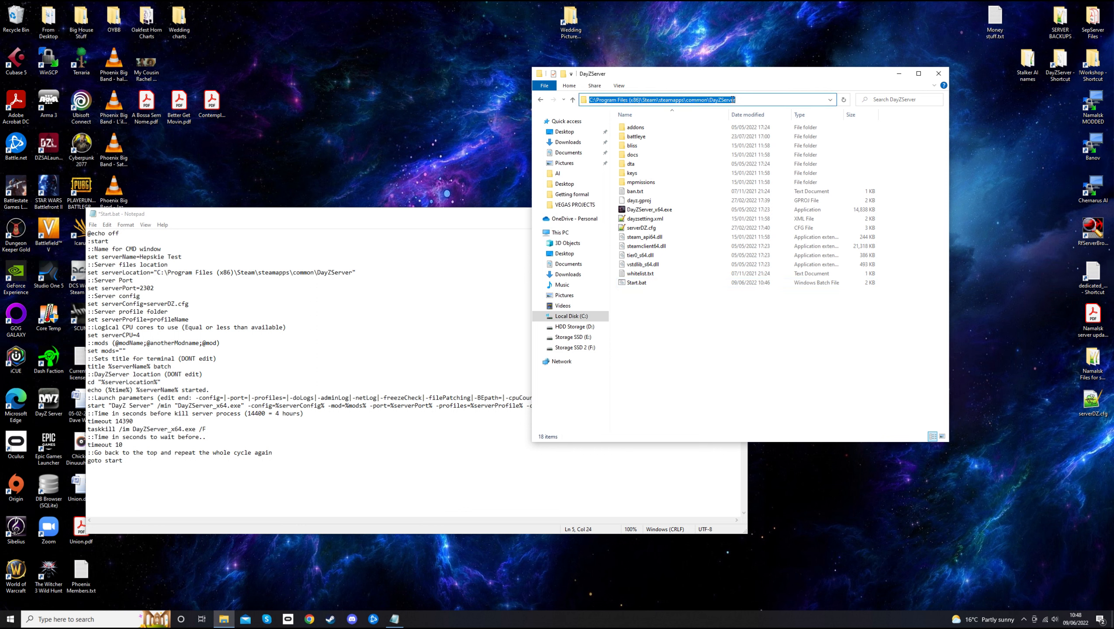
click(725, 101)
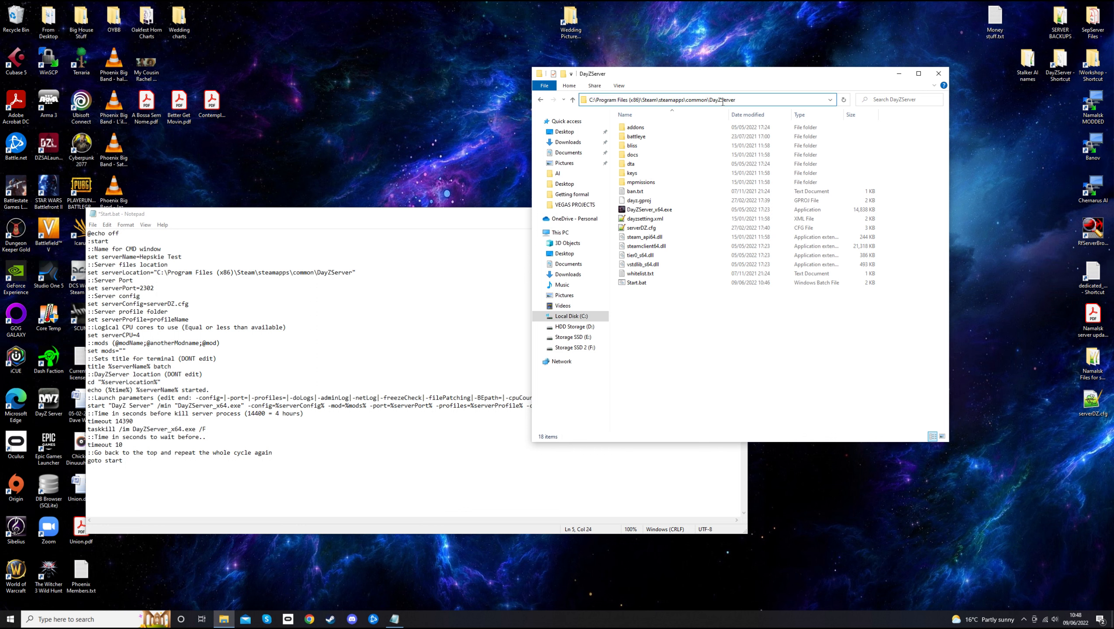
click(364, 213)
drag(157, 272, 352, 270)
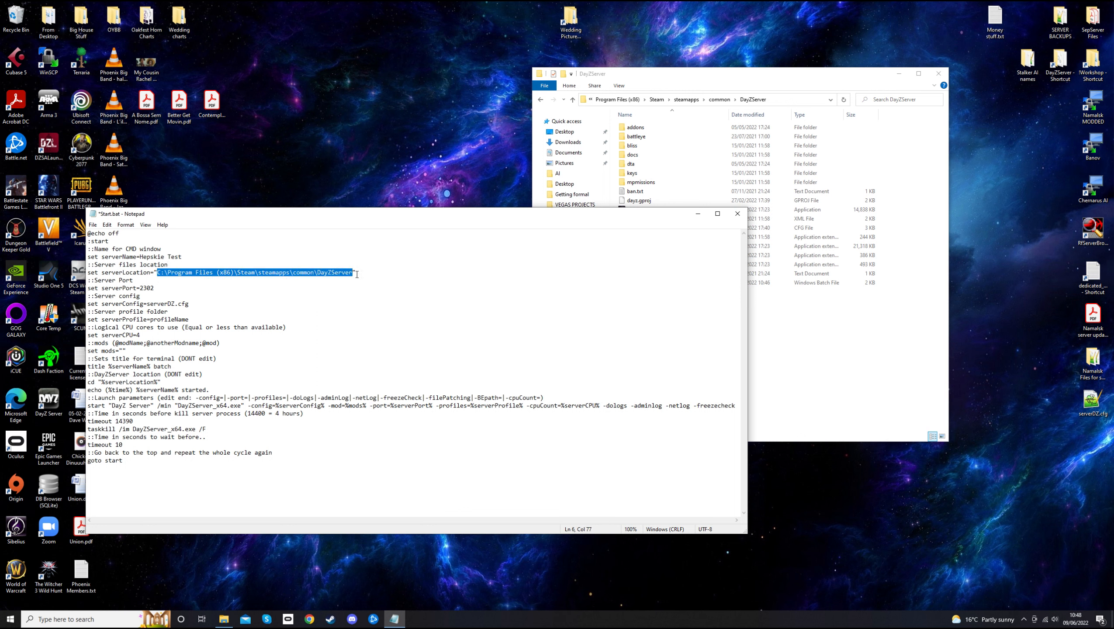
click(696, 81)
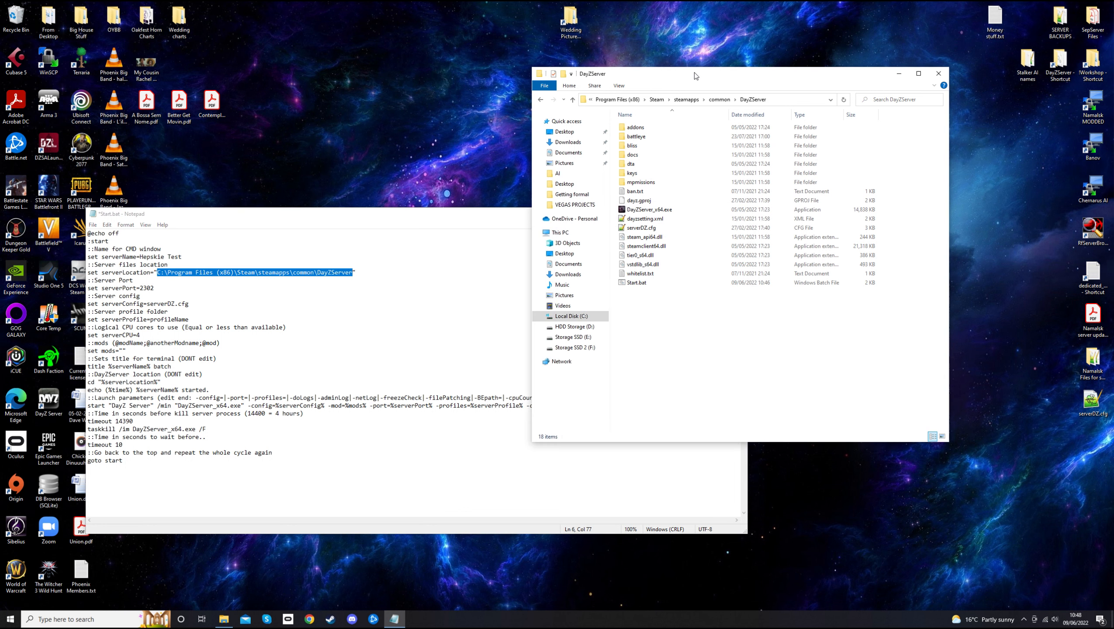
click(588, 100)
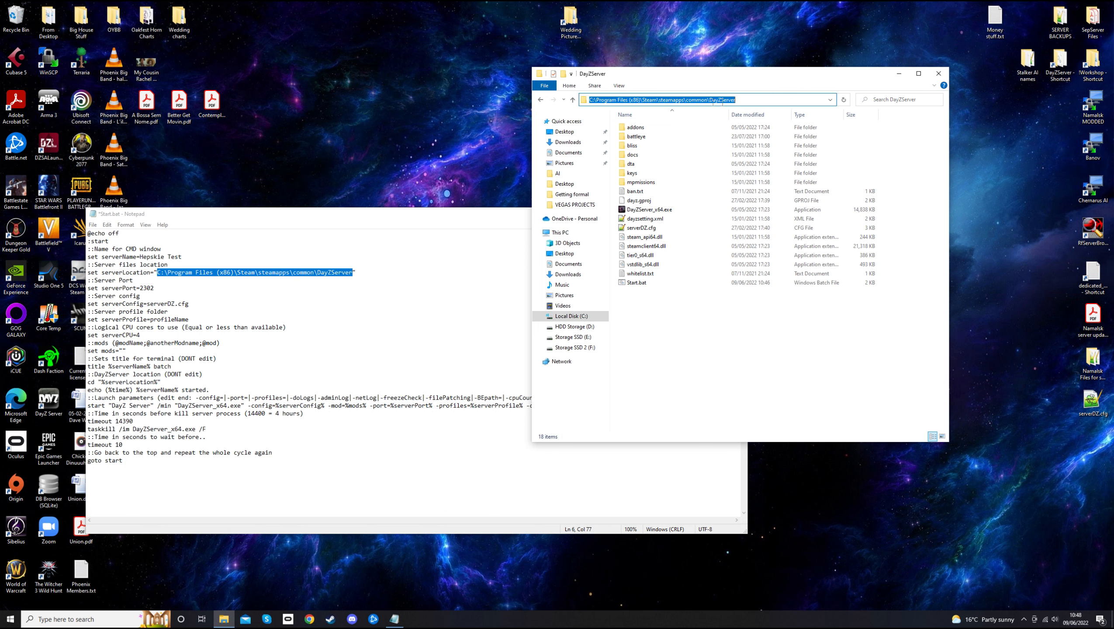
drag(88, 288, 165, 292)
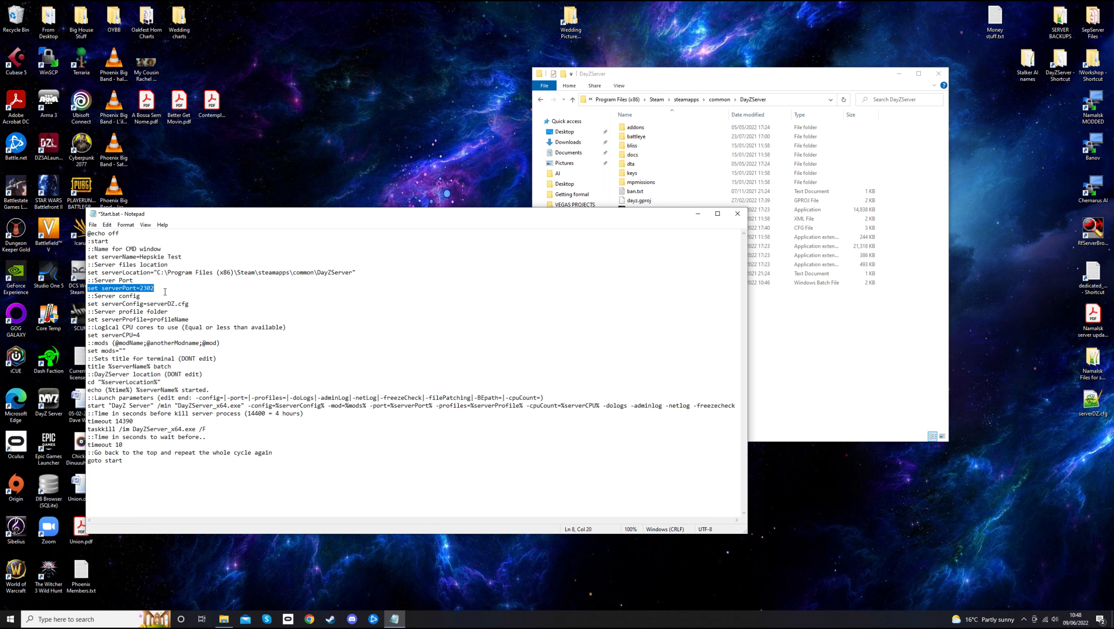
click(159, 288)
drag(87, 296, 152, 297)
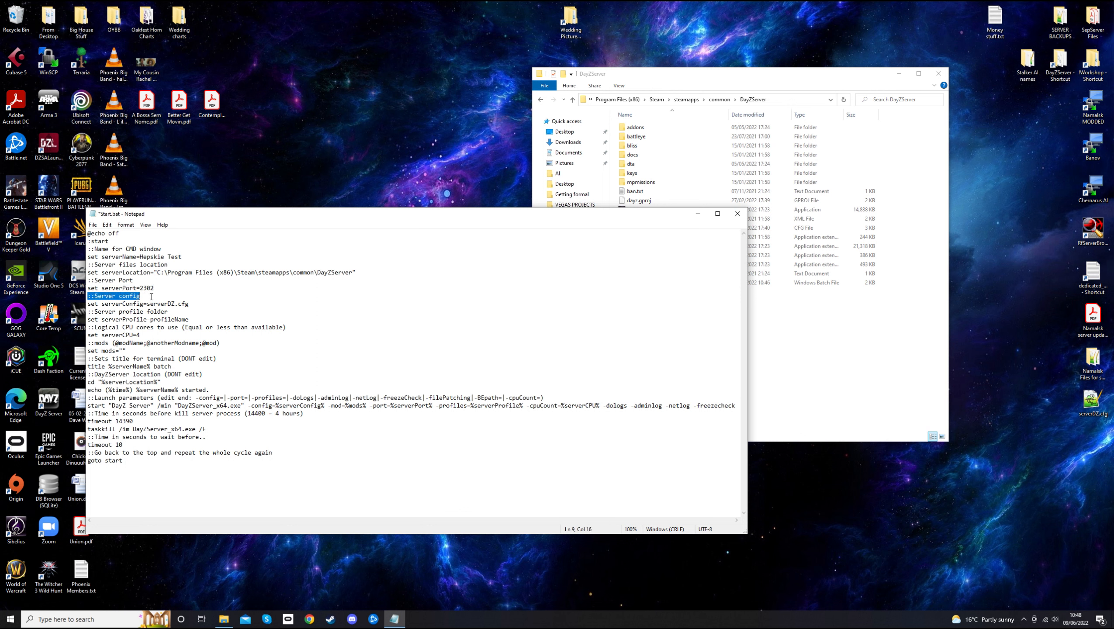
click(141, 296)
drag(87, 304, 191, 304)
drag(334, 215, 295, 262)
drag(704, 76, 694, 51)
Replace profileName with config on the set serverProfile line
click(634, 203)
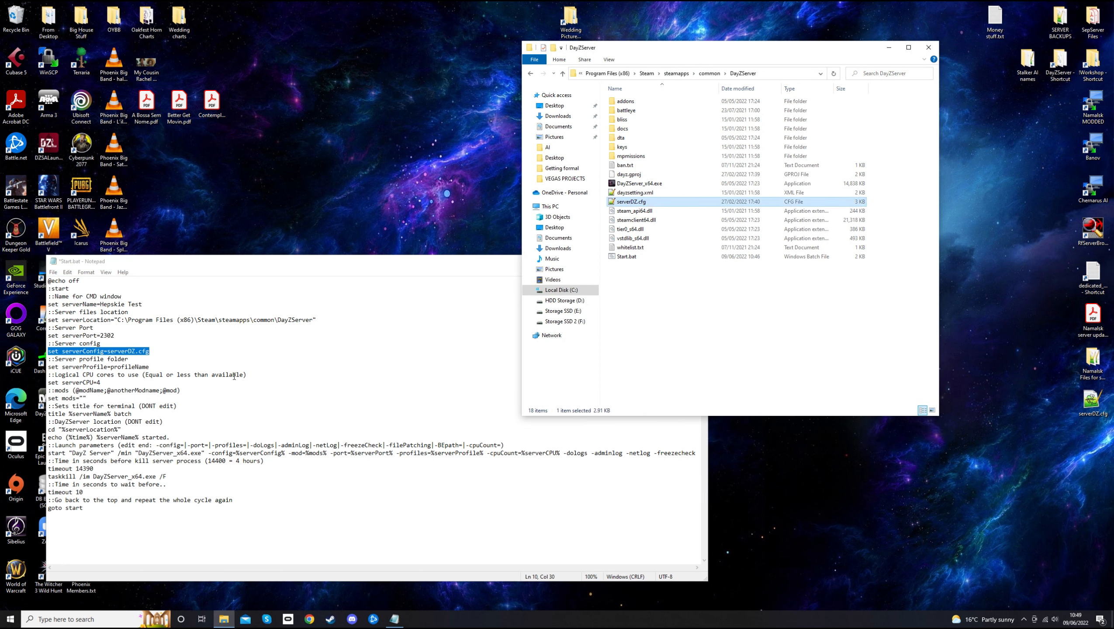
click(50, 369)
drag(48, 367, 151, 370)
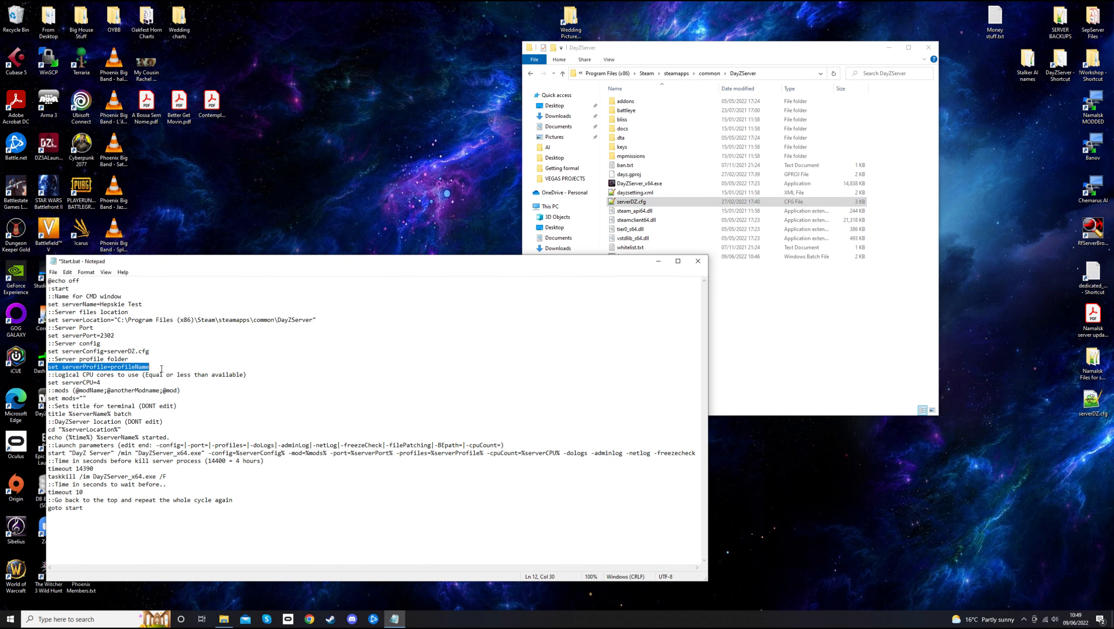
click(151, 368)
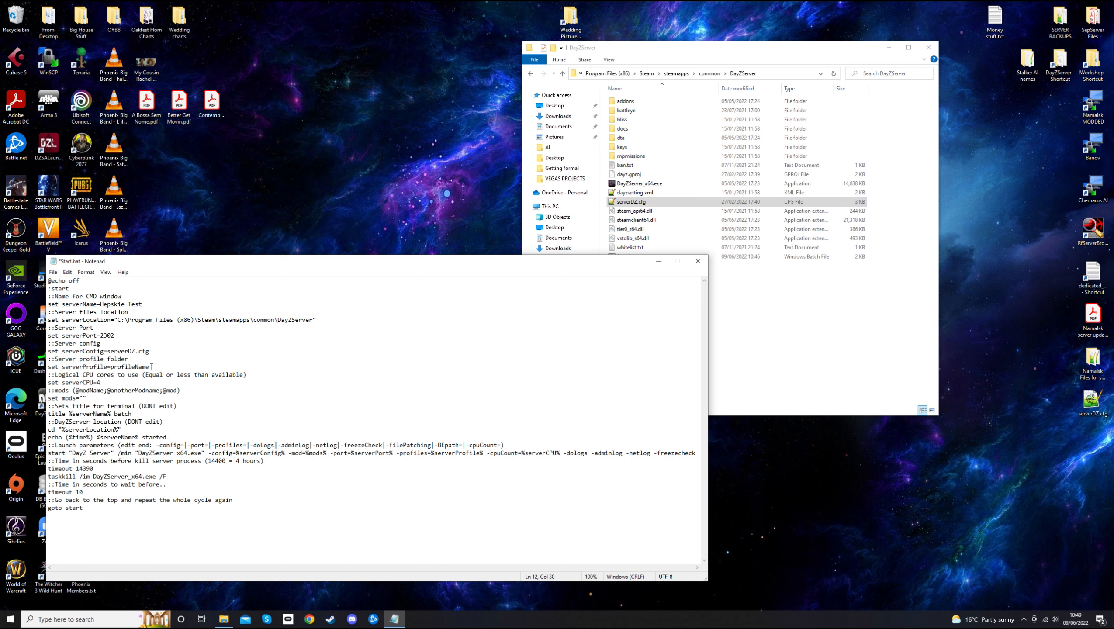
drag(151, 366, 112, 369)
click(153, 367)
drag(152, 368, 111, 369)
text(config)
Check the server folder, then review the new config value and the serverCPU setting
click(711, 46)
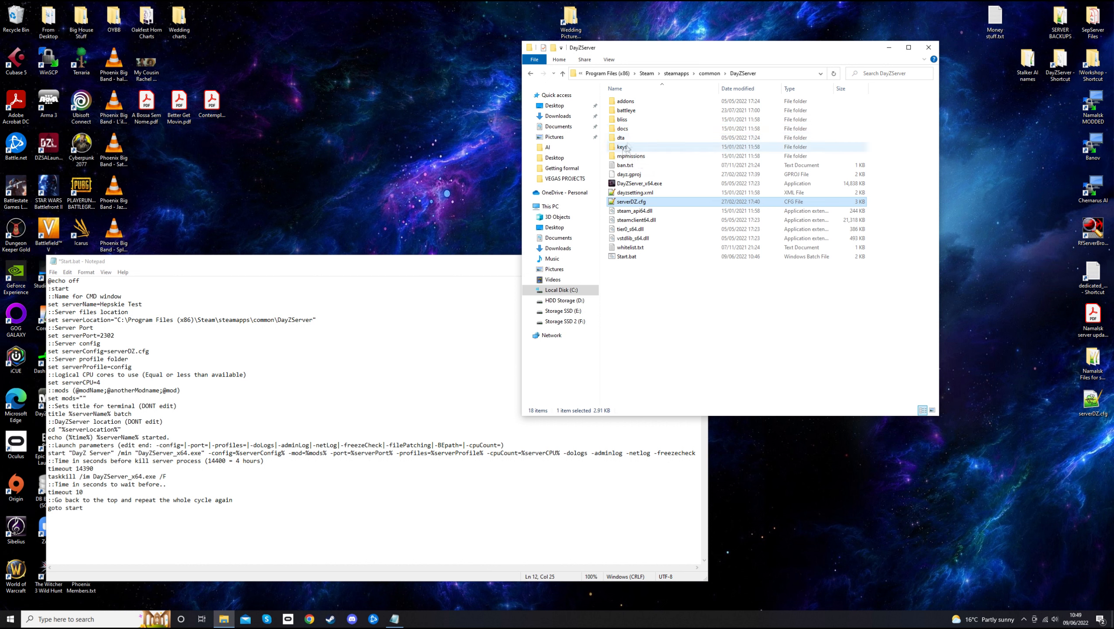
click(277, 262)
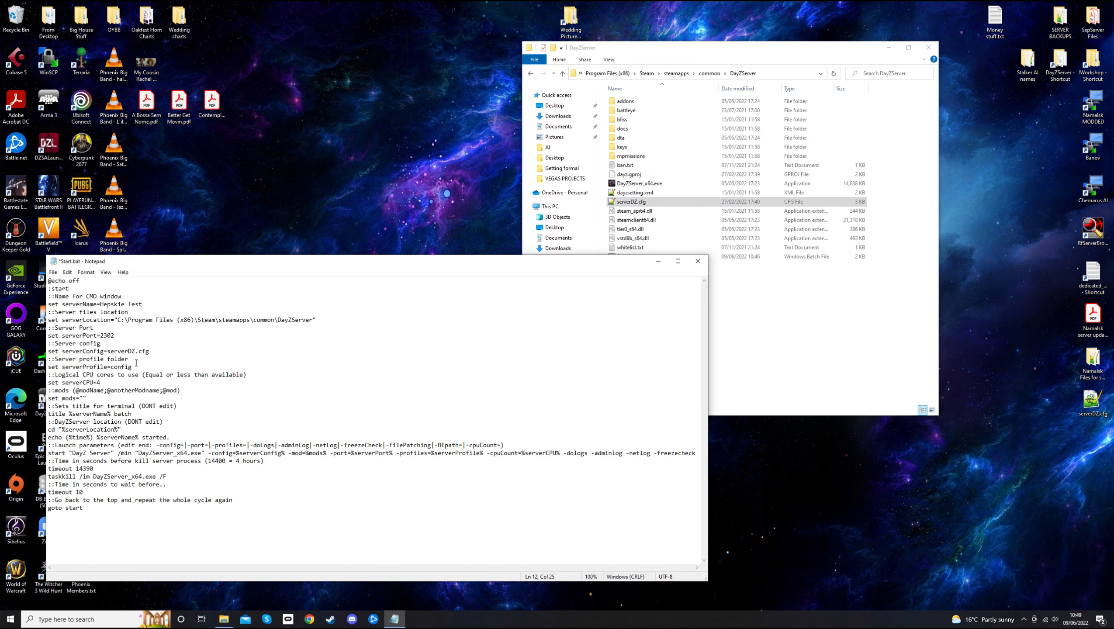
drag(110, 367, 139, 368)
click(143, 368)
drag(49, 382, 101, 385)
click(104, 383)
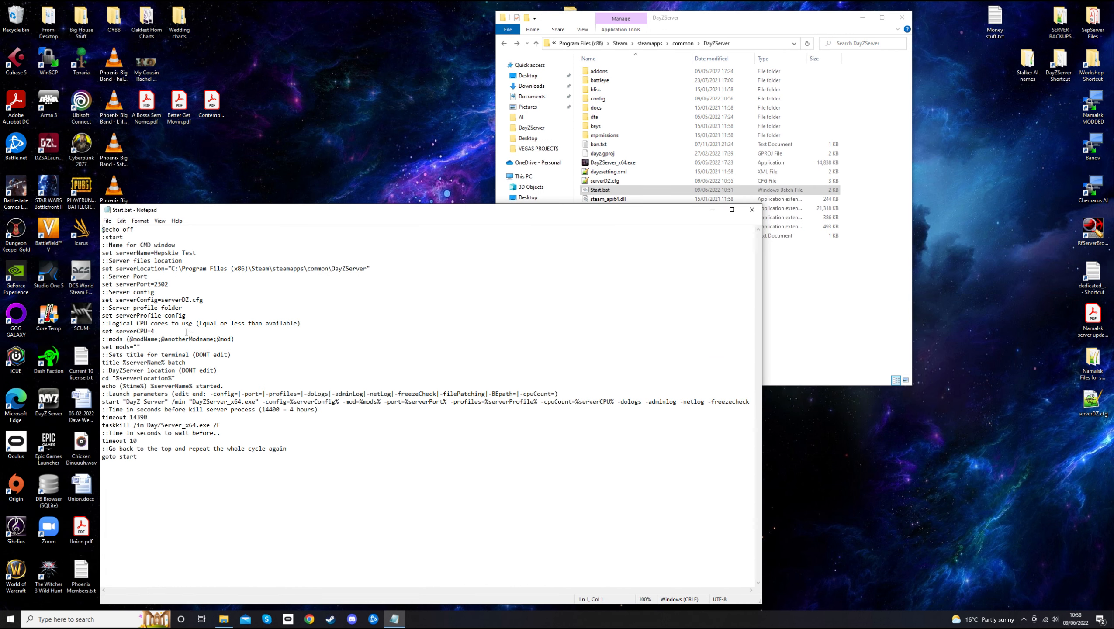
Delete the empty "" after set mods= and save Start.bat
click(142, 347)
drag(142, 349, 134, 351)
key(Delete)
drag(130, 339, 233, 339)
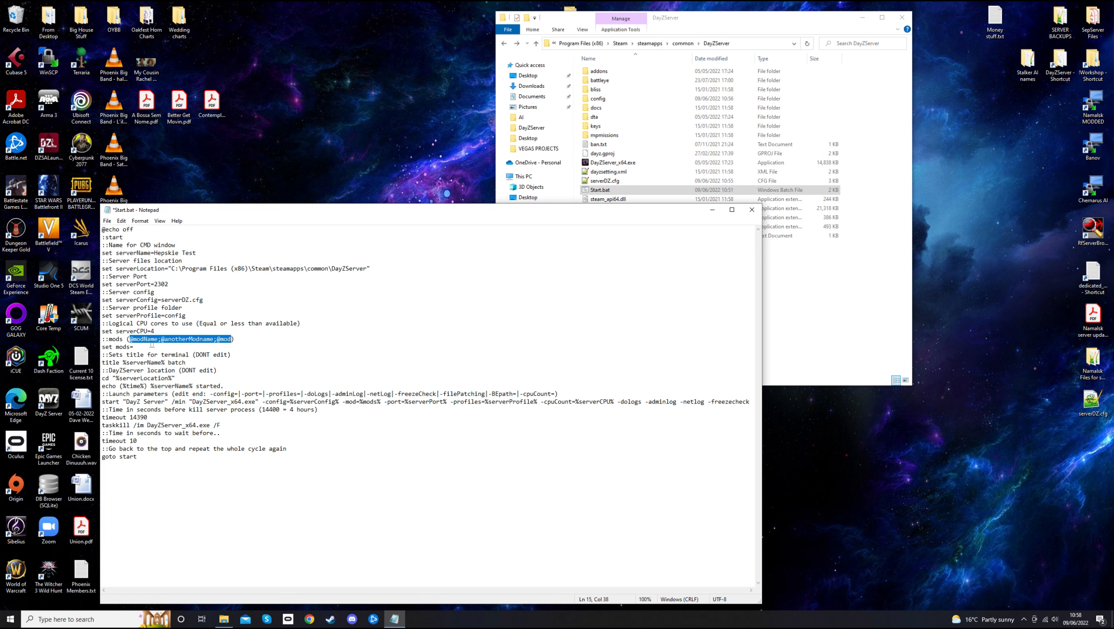
click(142, 348)
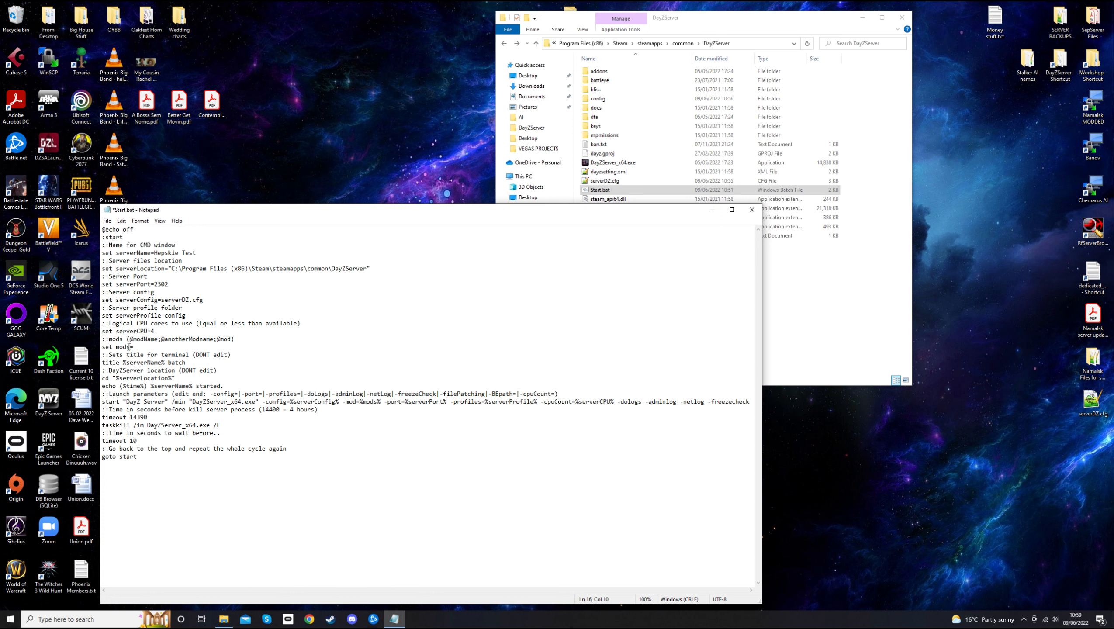
click(107, 221)
click(128, 261)
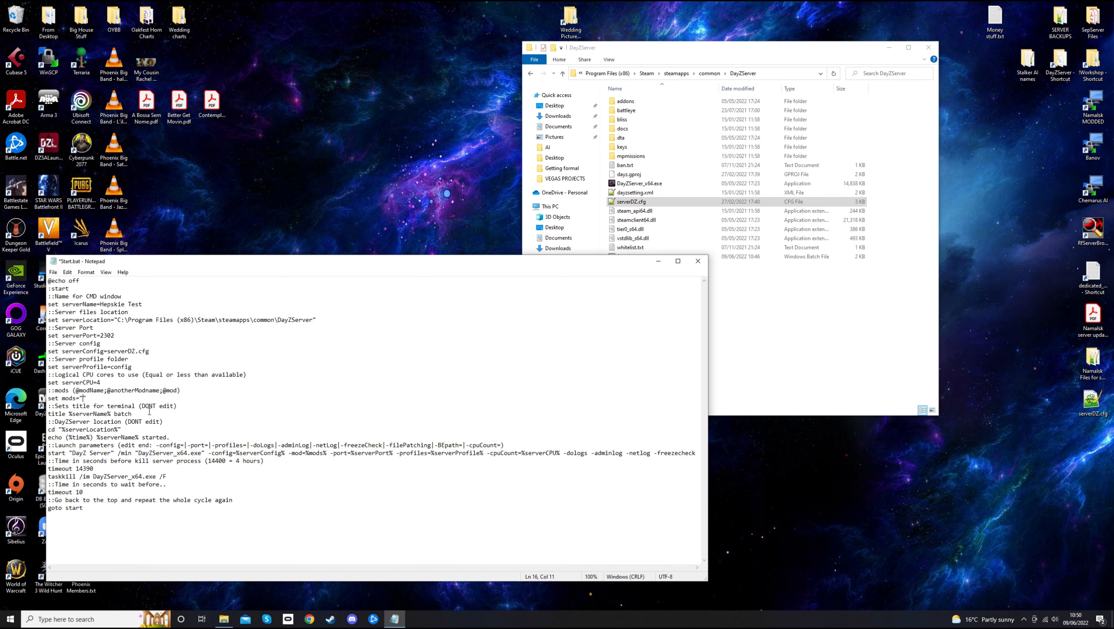
drag(47, 414, 172, 405)
drag(68, 422, 165, 422)
click(164, 422)
drag(49, 454, 668, 456)
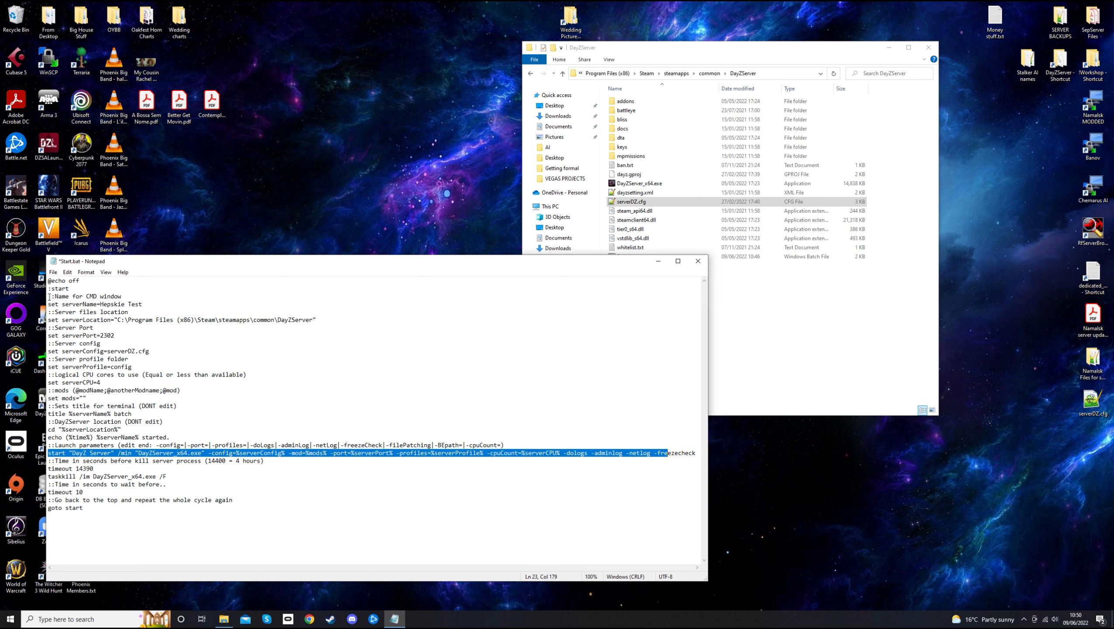
drag(49, 297, 170, 446)
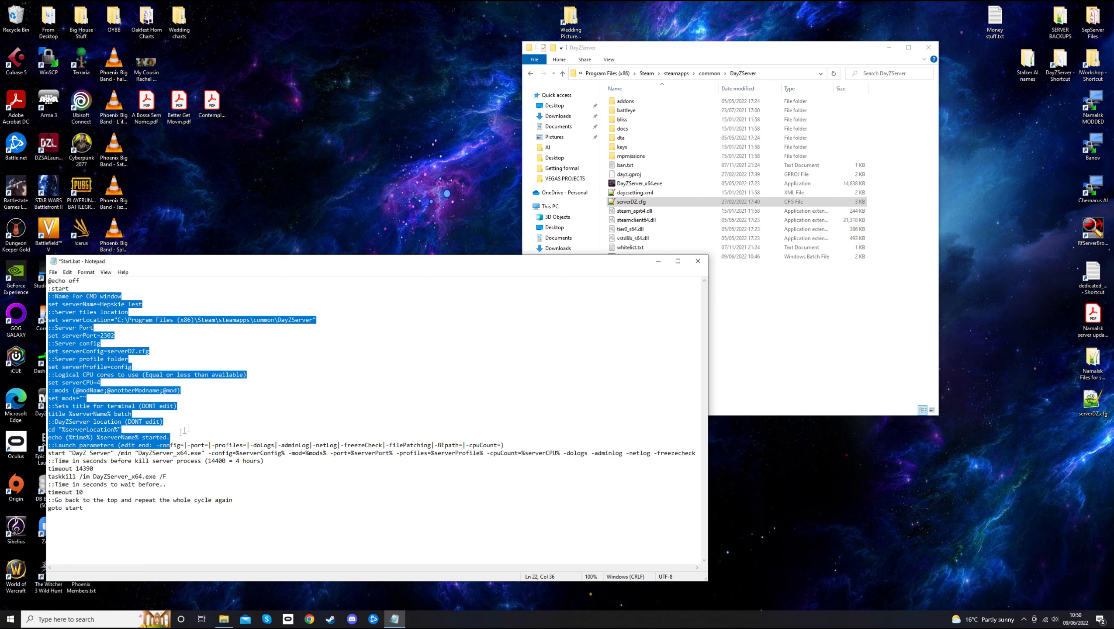
click(194, 424)
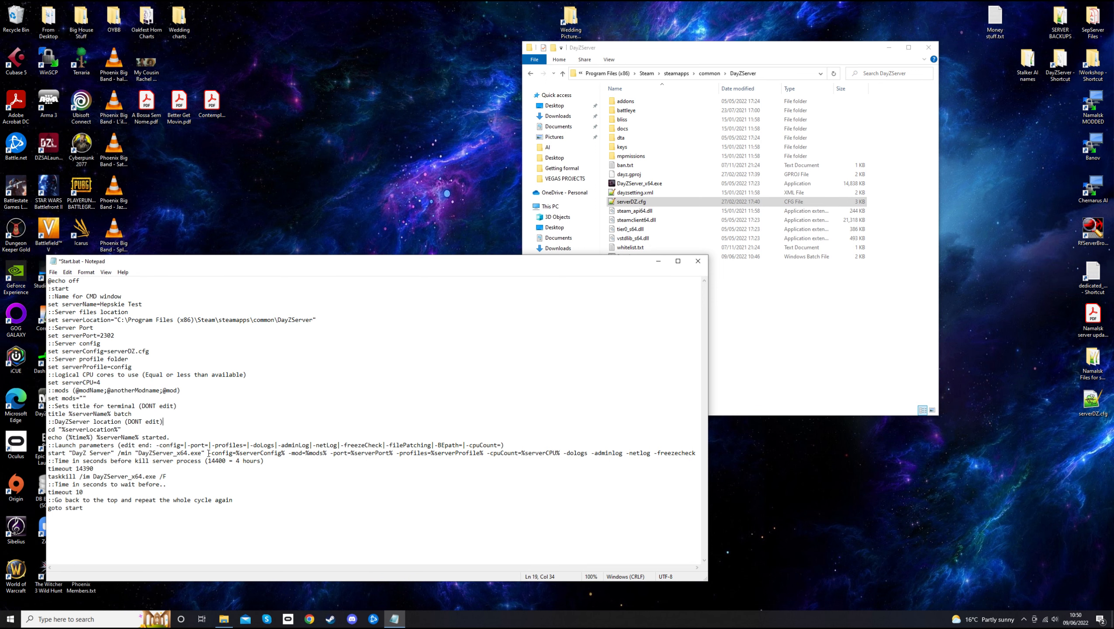
drag(209, 454, 289, 456)
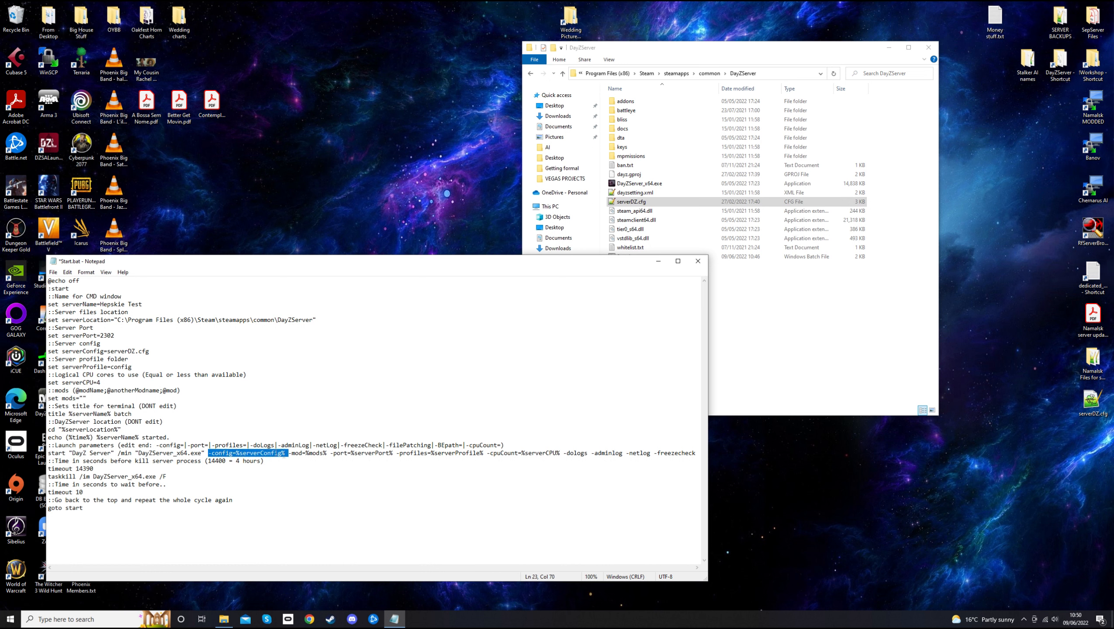
drag(48, 351, 150, 352)
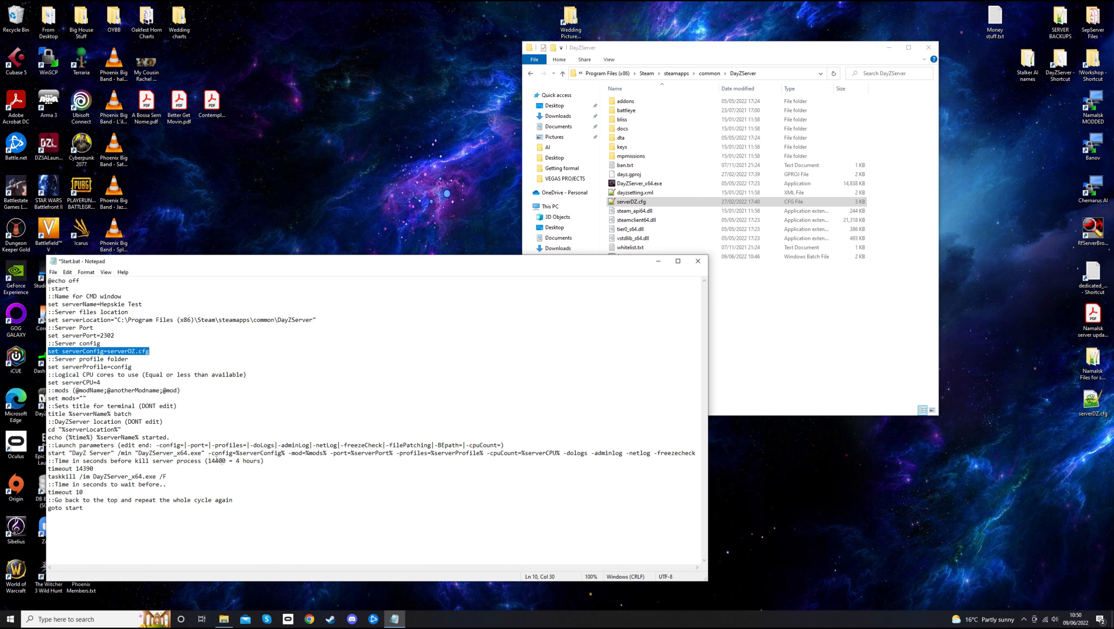
drag(152, 453, 688, 454)
drag(55, 304, 146, 386)
click(242, 397)
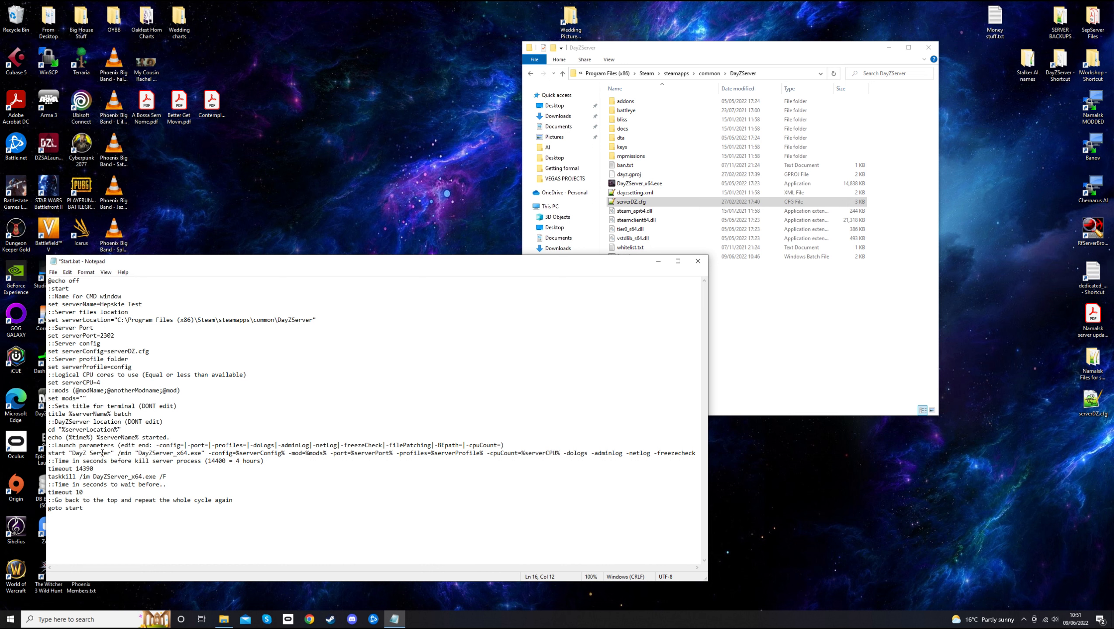
drag(75, 468, 93, 470)
drag(56, 462, 202, 462)
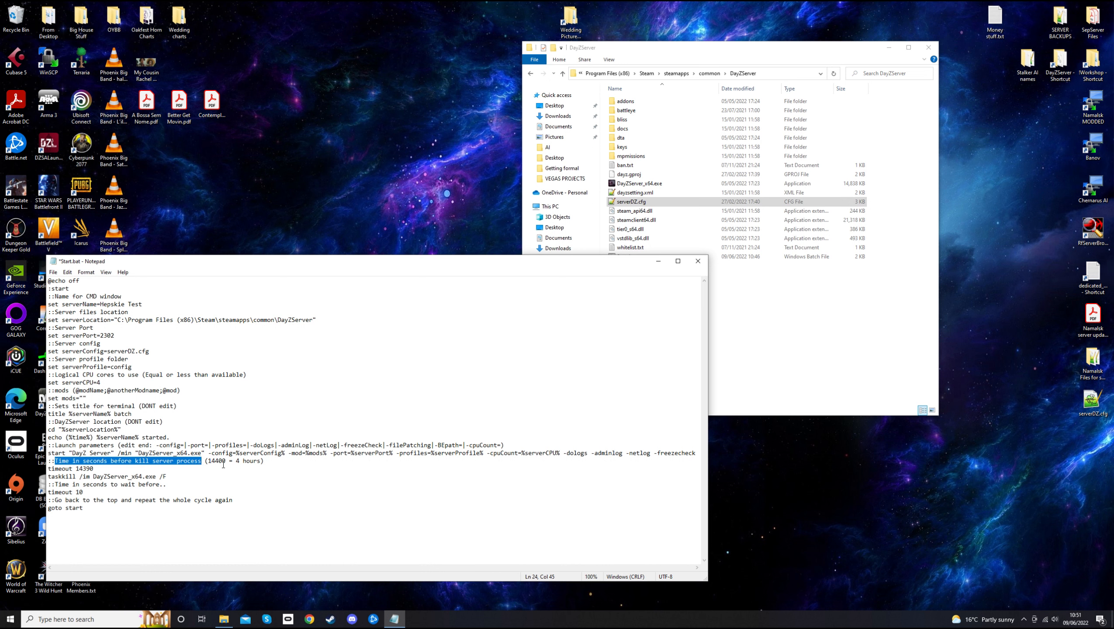
drag(207, 462, 228, 462)
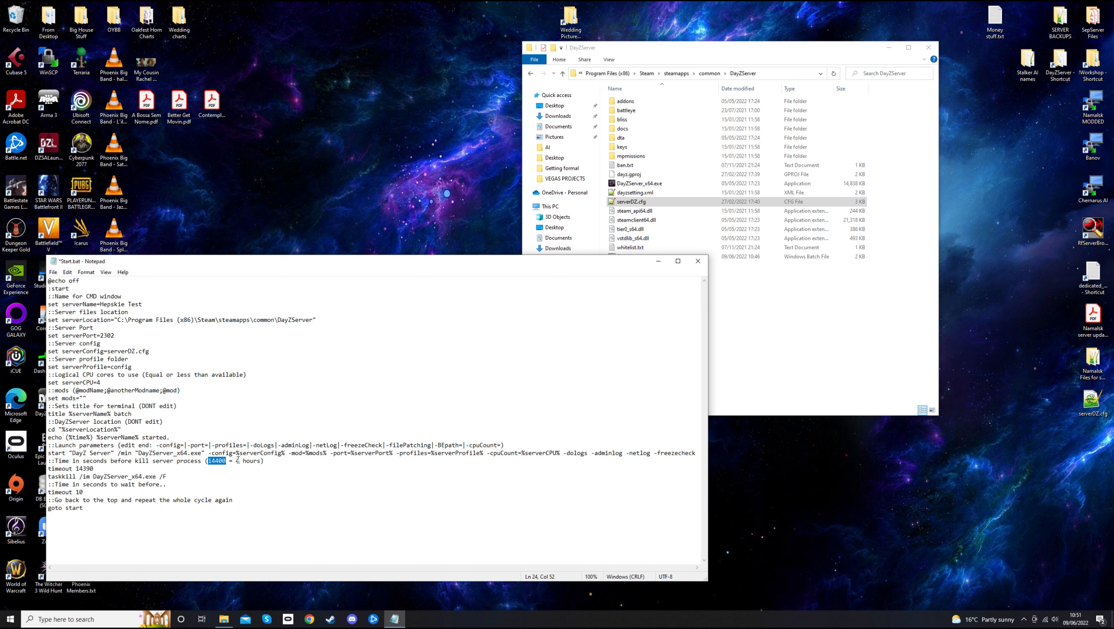
drag(236, 461, 260, 461)
drag(76, 469, 94, 469)
drag(48, 477, 172, 477)
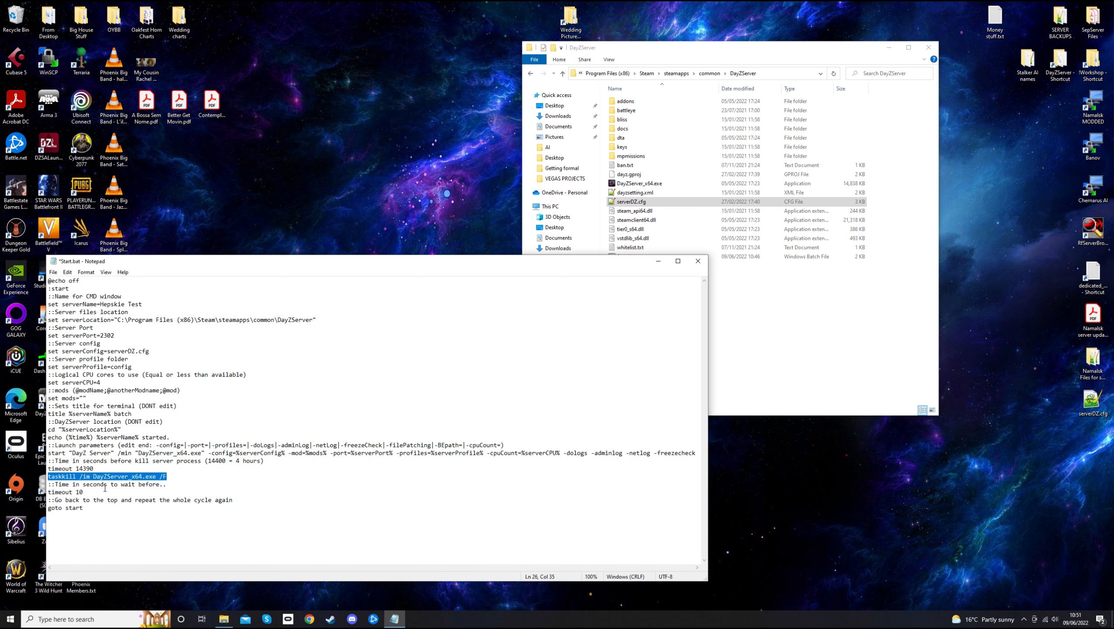
click(74, 492)
drag(48, 492, 88, 493)
click(95, 492)
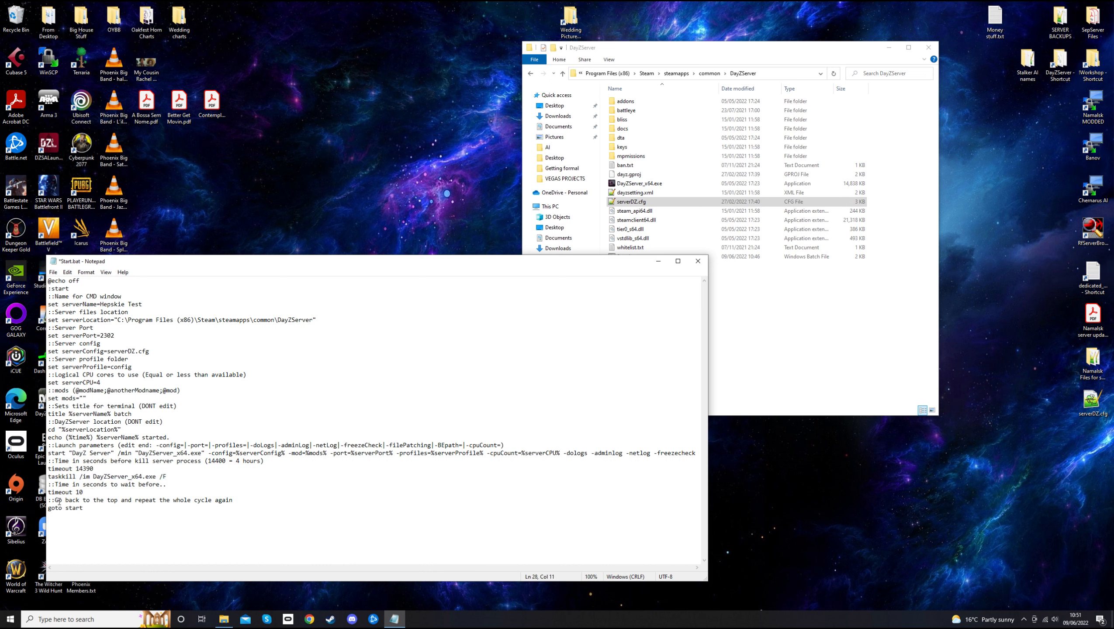
drag(50, 510, 83, 510)
drag(48, 289, 70, 287)
click(76, 290)
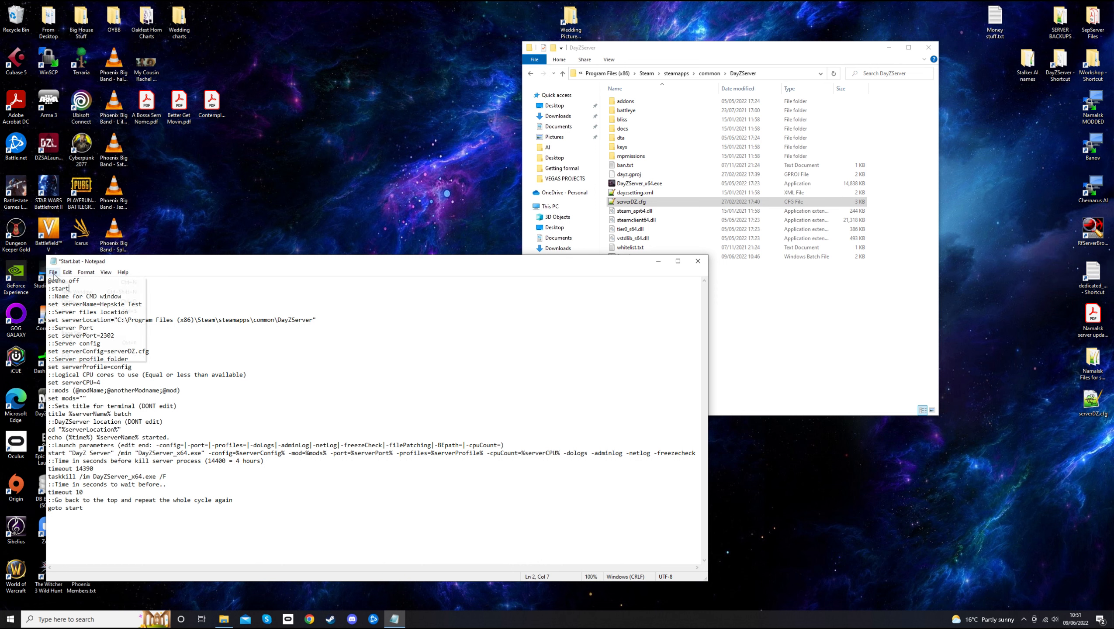
click(53, 272)
click(75, 312)
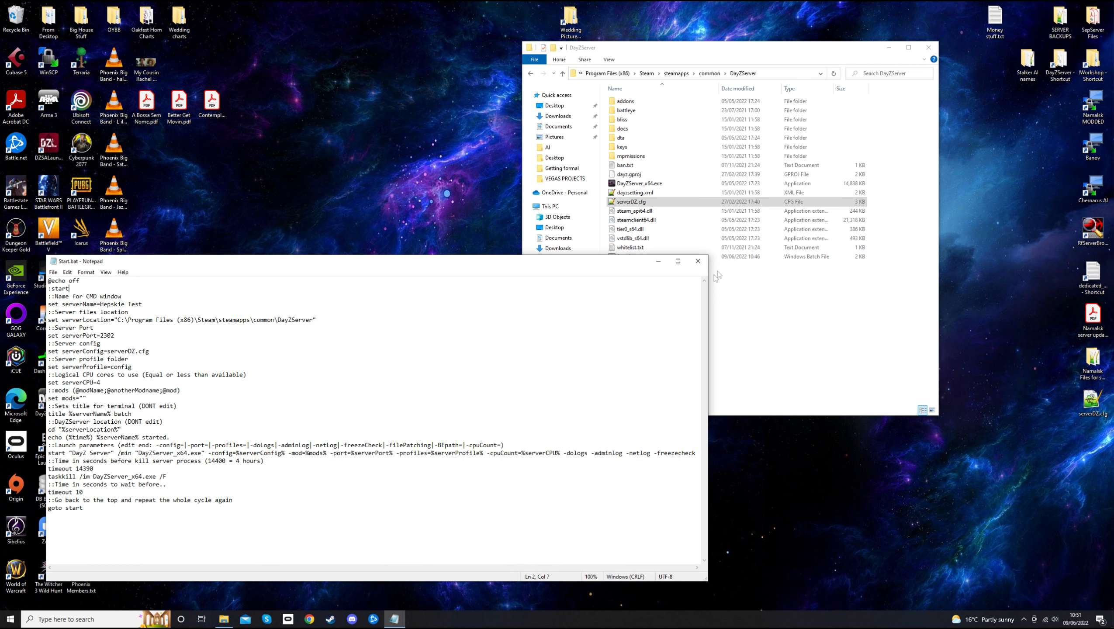
click(698, 261)
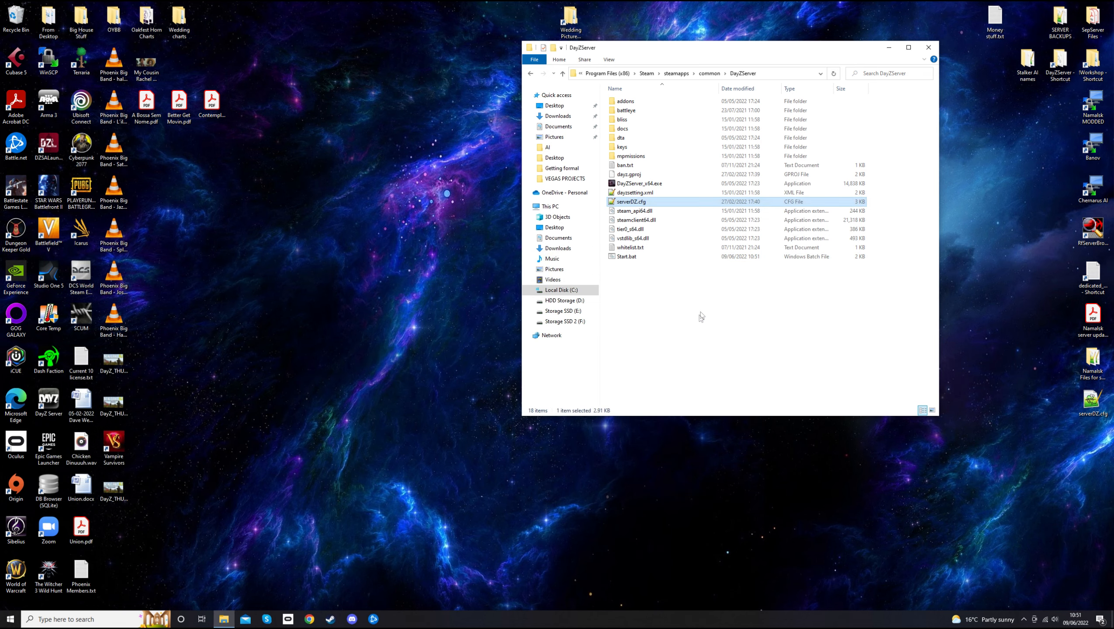
click(638, 257)
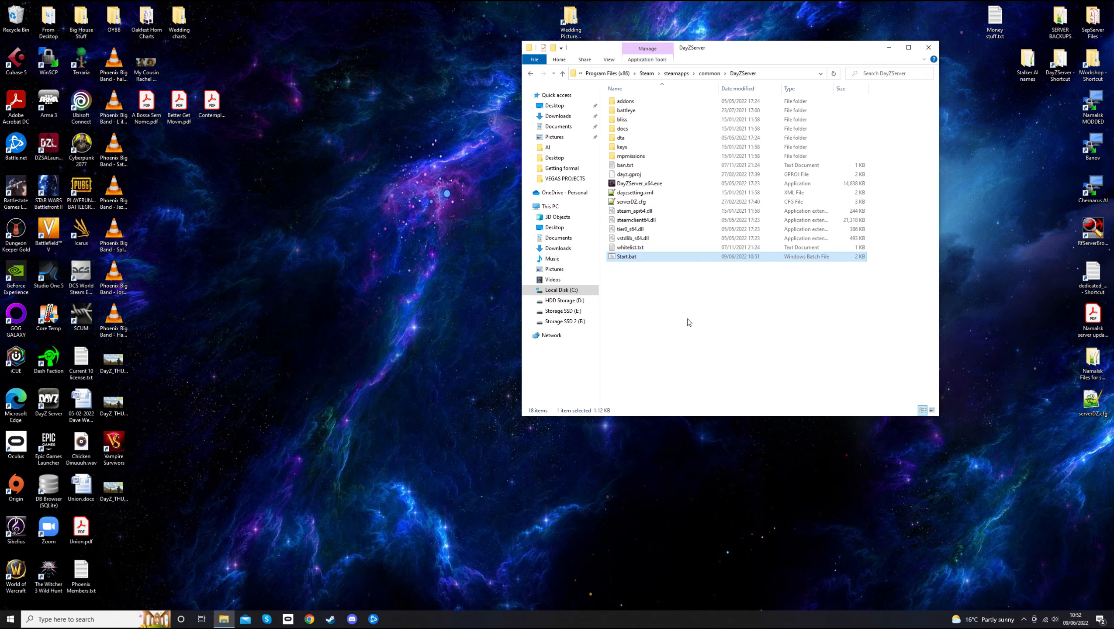
double_click(630, 156)
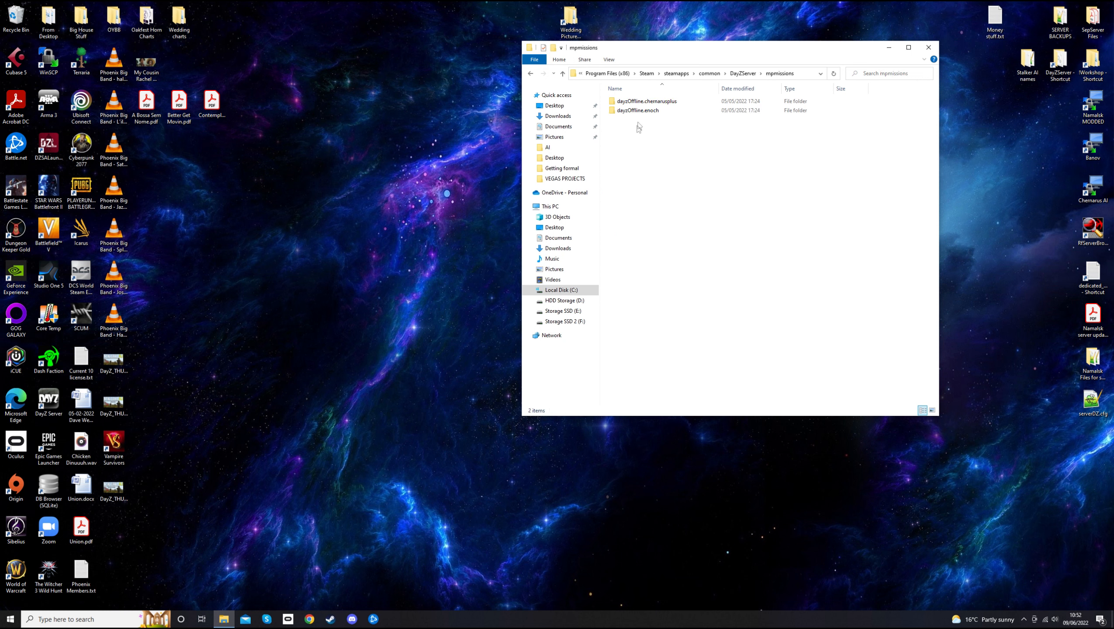
click(528, 73)
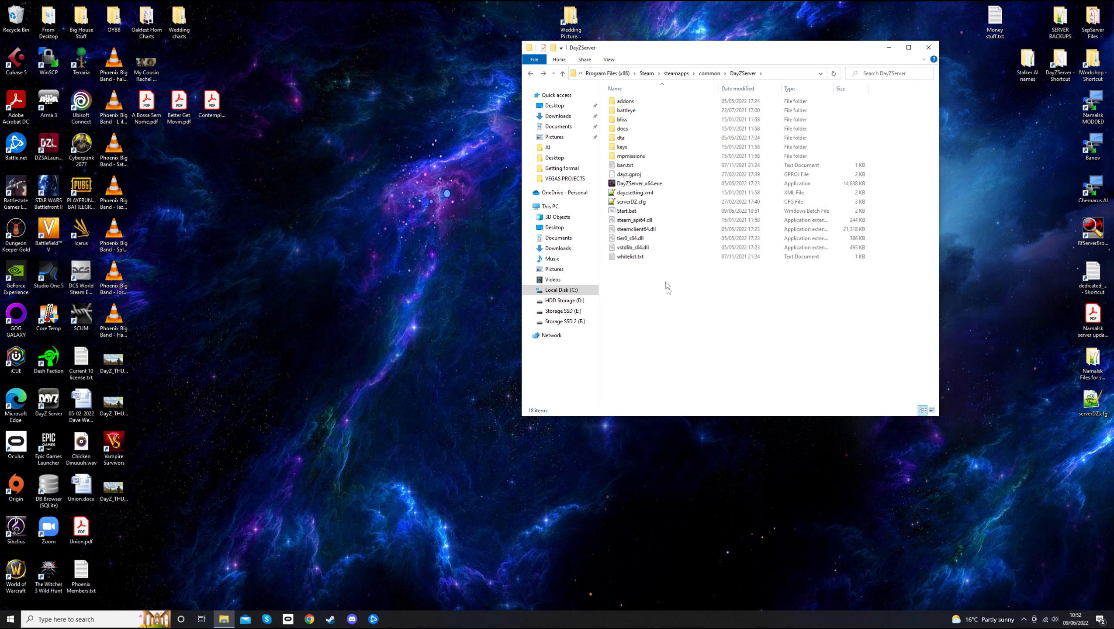
click(638, 203)
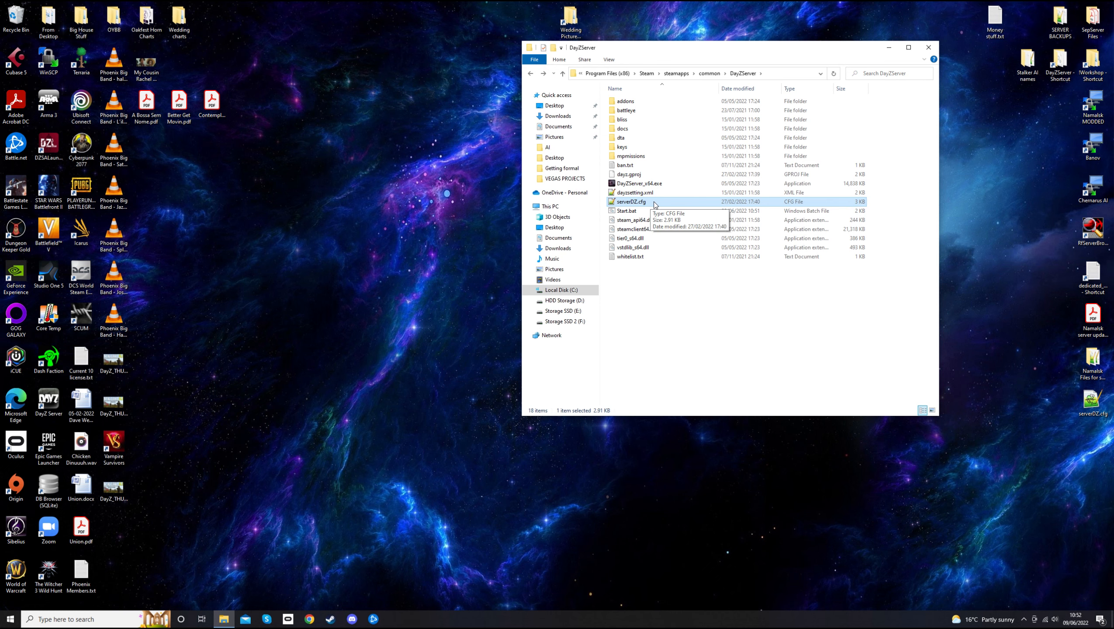
Open serverDZ.cfg in an enlarged Notepad window and inspect the EXAMPLE NAME hostname line
double_click(652, 203)
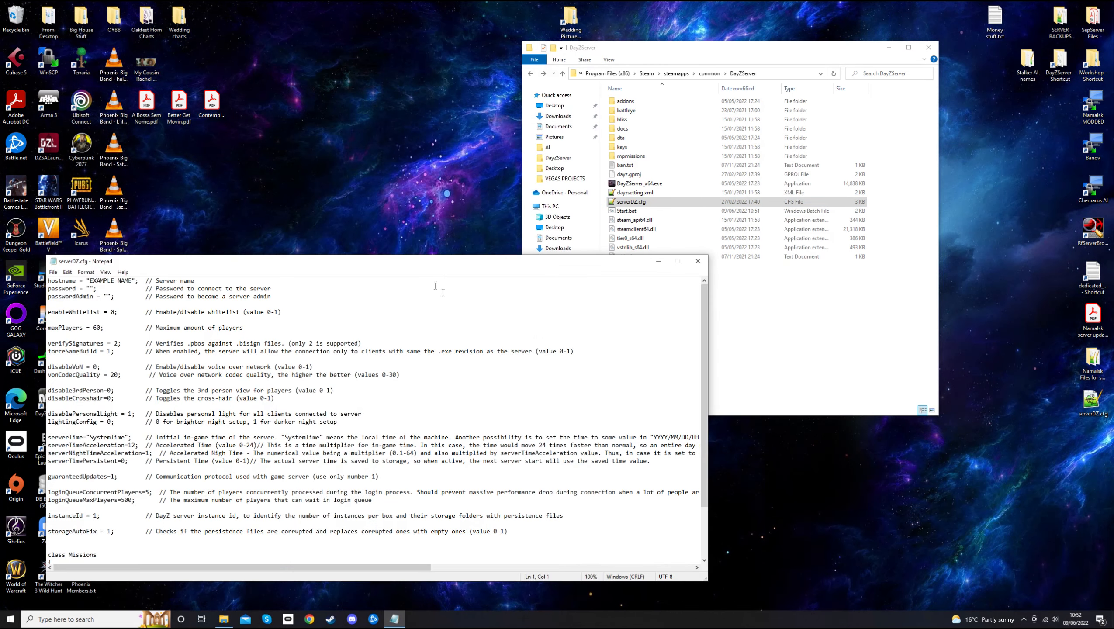
drag(456, 256, 513, 159)
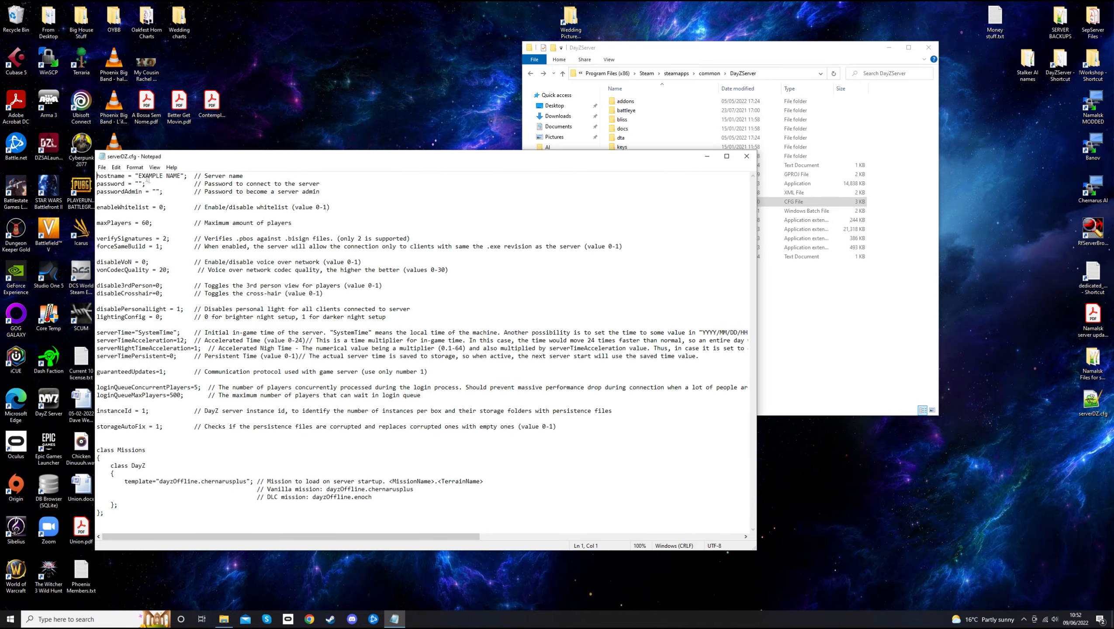
drag(137, 175, 180, 177)
click(226, 176)
drag(194, 177, 245, 176)
click(228, 184)
click(201, 176)
Replace EXAMPLE NAME with a test server name ending in 'Test' and enter the server password
drag(139, 176, 252, 173)
drag(138, 176, 182, 177)
text(Hepskie Test)
click(138, 184)
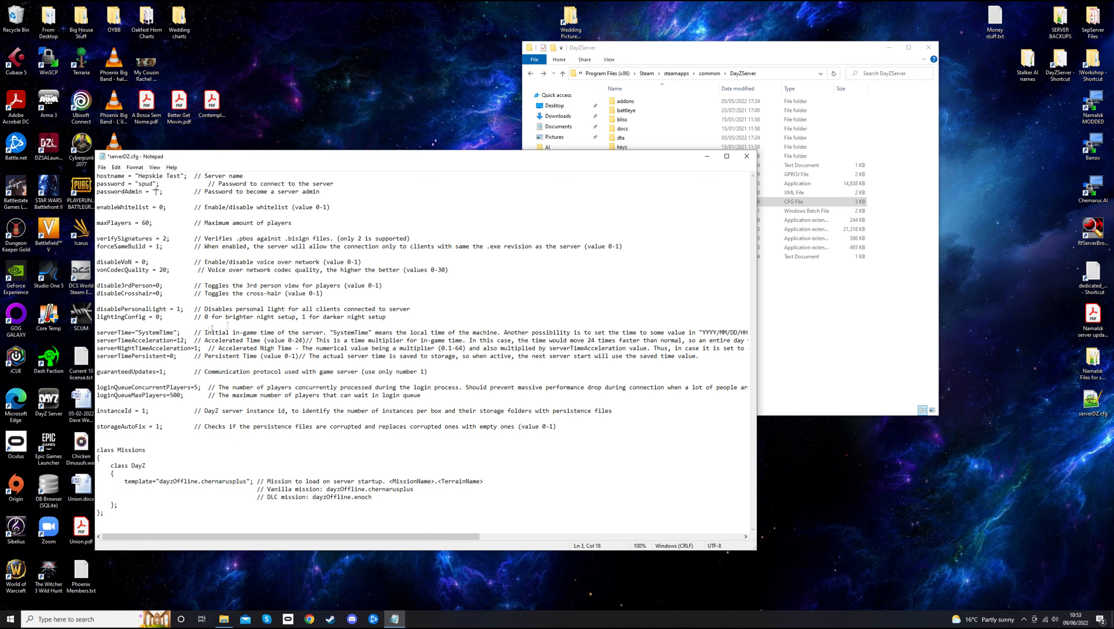
Change maxPlayers from 60 to 30 and set disable3rdPerson to 1
drag(151, 223, 143, 222)
text(30)
click(159, 285)
key(shift+Left)
text(1)
key(BackSpace)
text(0)
key(BackSpace)
text(1)
Leave the crosshair setting unchanged and set serverNightTimeAcceleration to 8
double_click(157, 293)
drag(162, 294, 114, 294)
click(166, 293)
double_click(197, 348)
text(12)
key(BackSpace)
key(BackSpace)
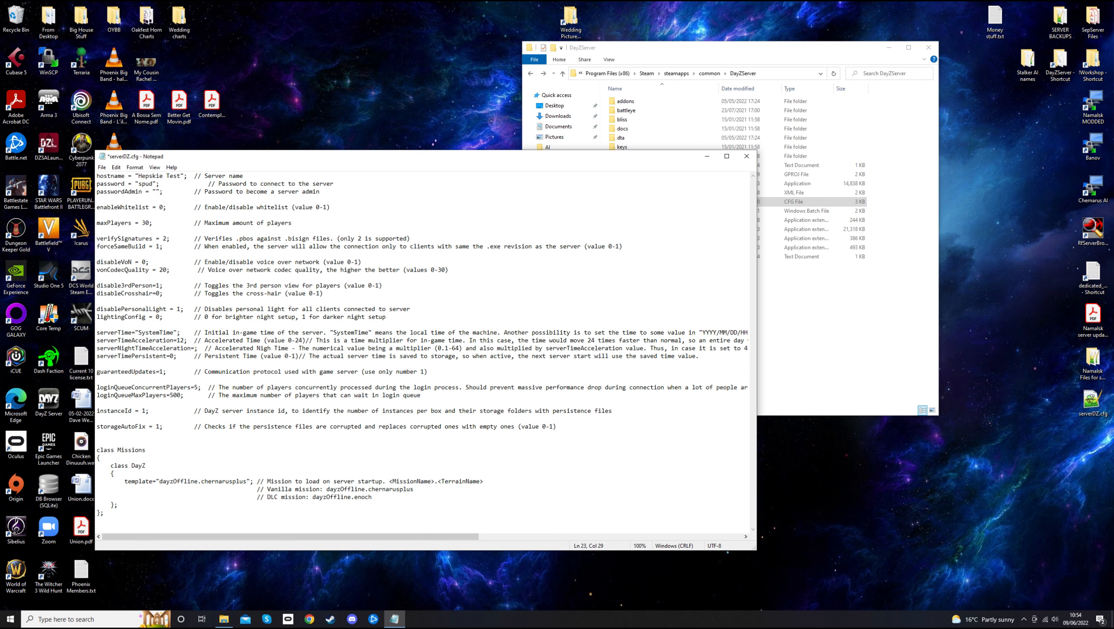
text(8)
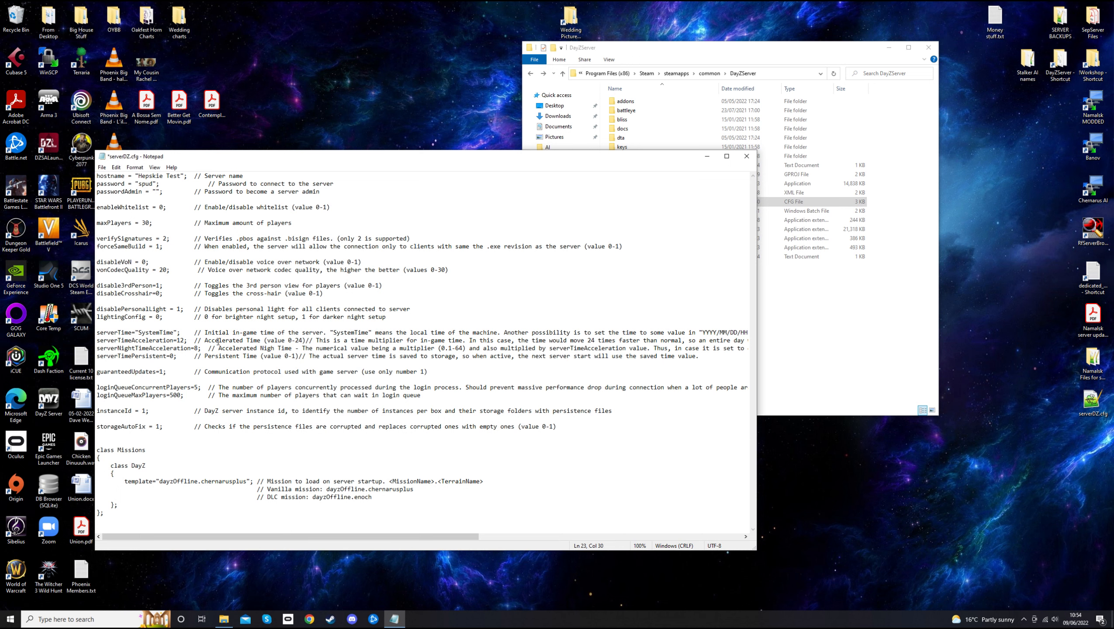
Review the night acceleration comment, time persistence and chernarusplus mission template settings
drag(216, 348, 749, 348)
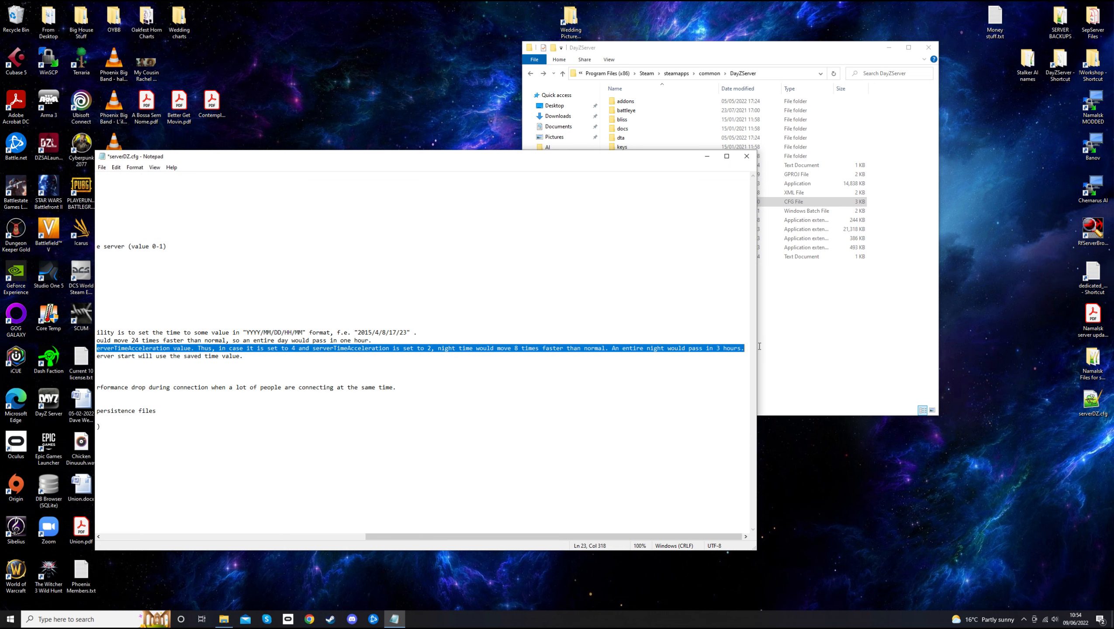
drag(434, 537, 166, 536)
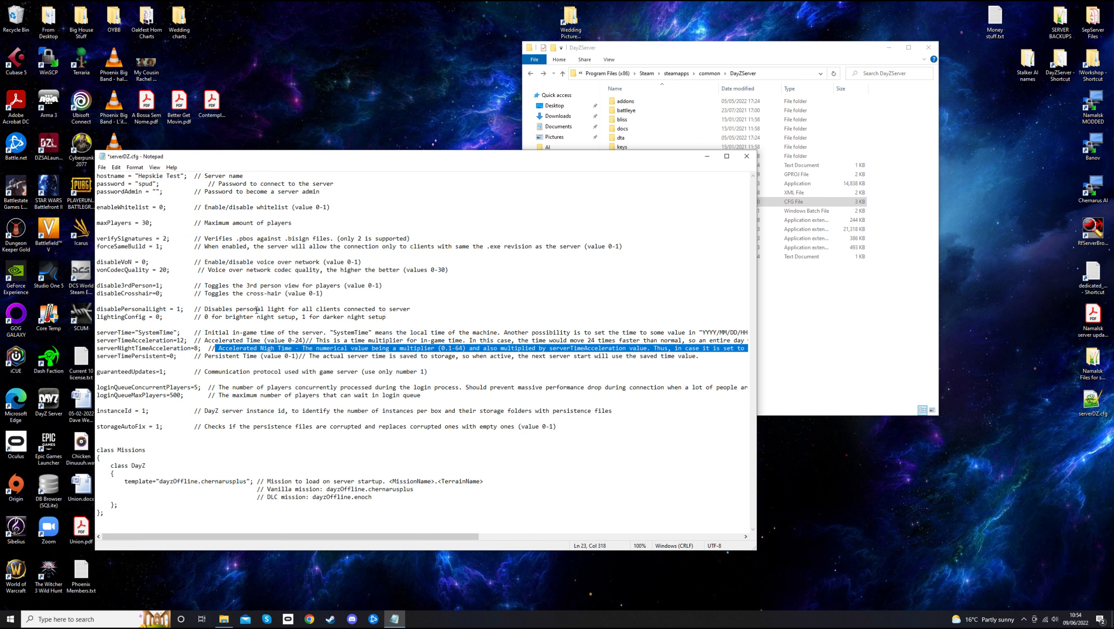
click(223, 356)
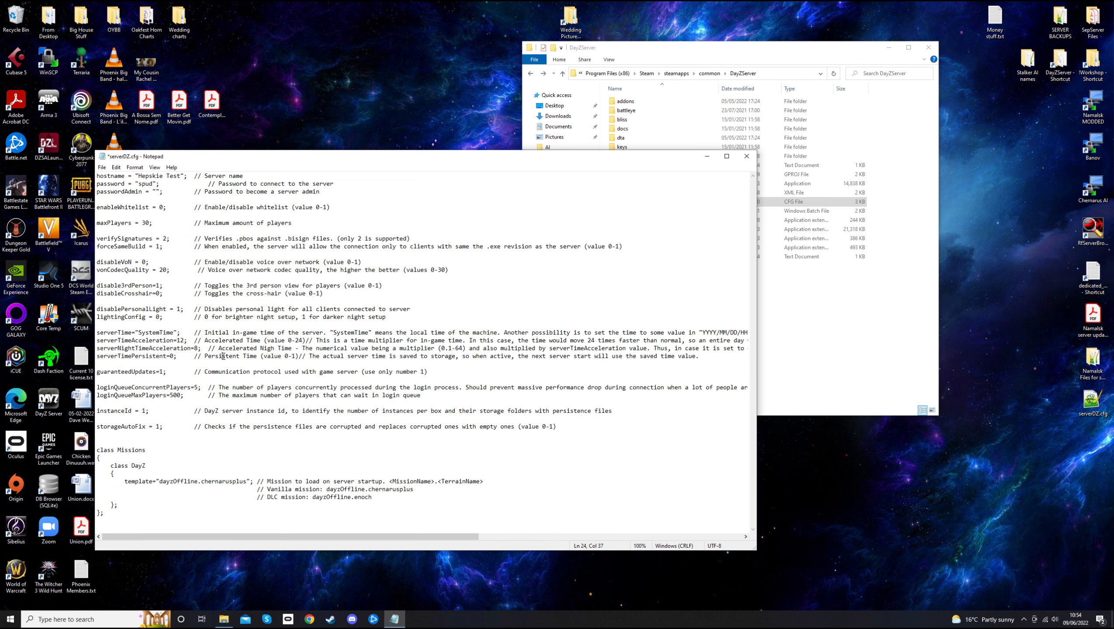
drag(175, 356, 169, 356)
click(174, 356)
drag(586, 428, 220, 325)
click(300, 450)
drag(159, 481, 246, 481)
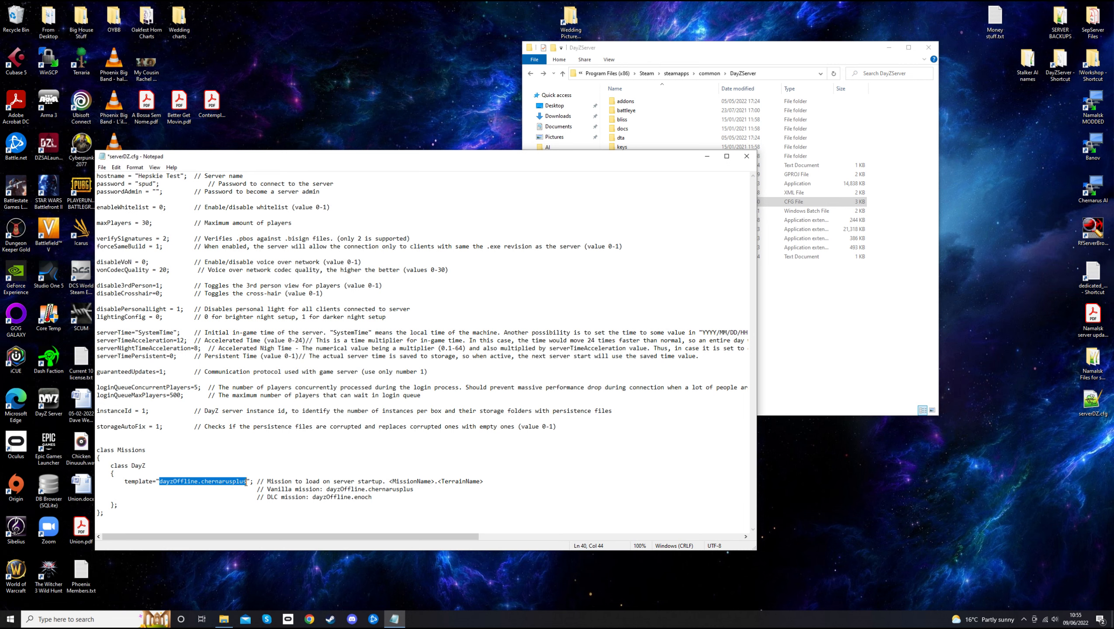
Check the dayzOffline.enoch and dayzOffline.chernarusplus folders in mpmissions
drag(547, 157, 552, 211)
drag(654, 47, 626, 17)
double_click(612, 128)
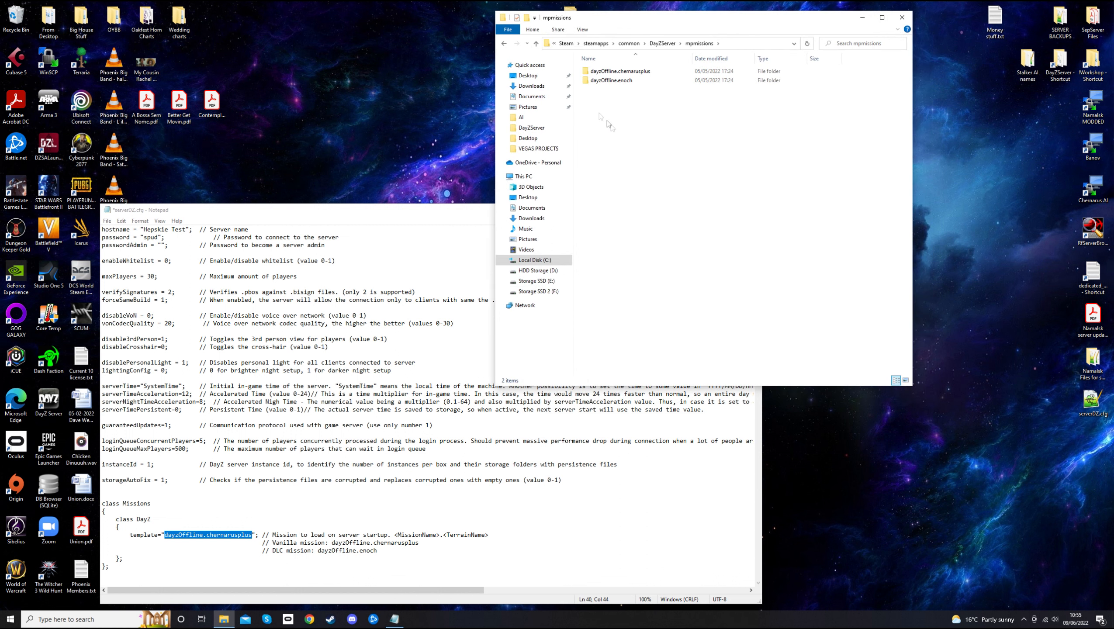
click(625, 82)
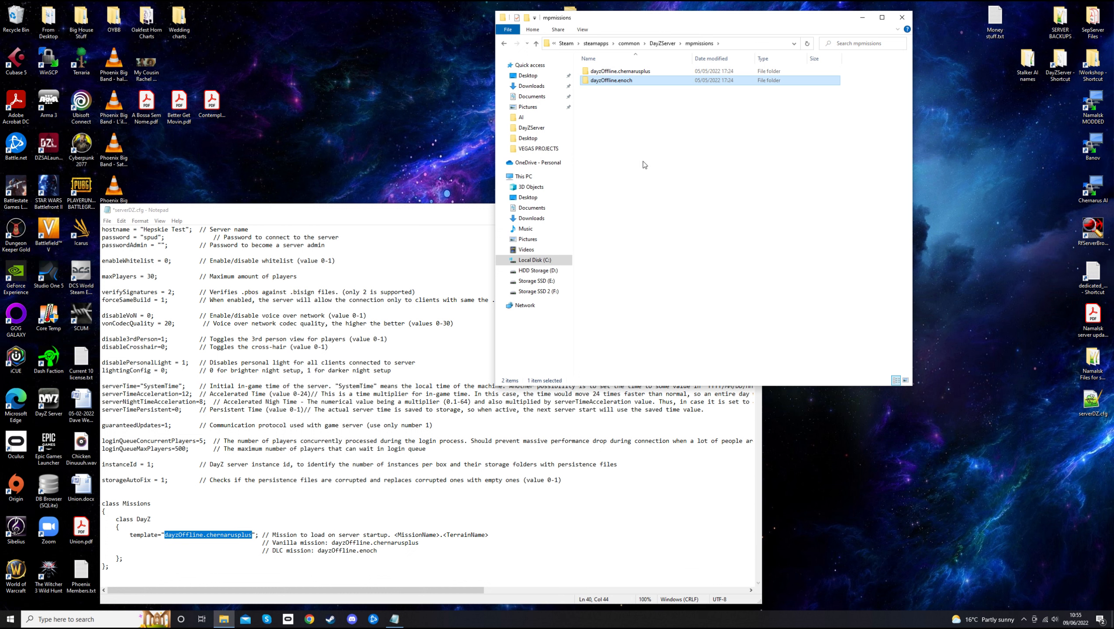
click(646, 73)
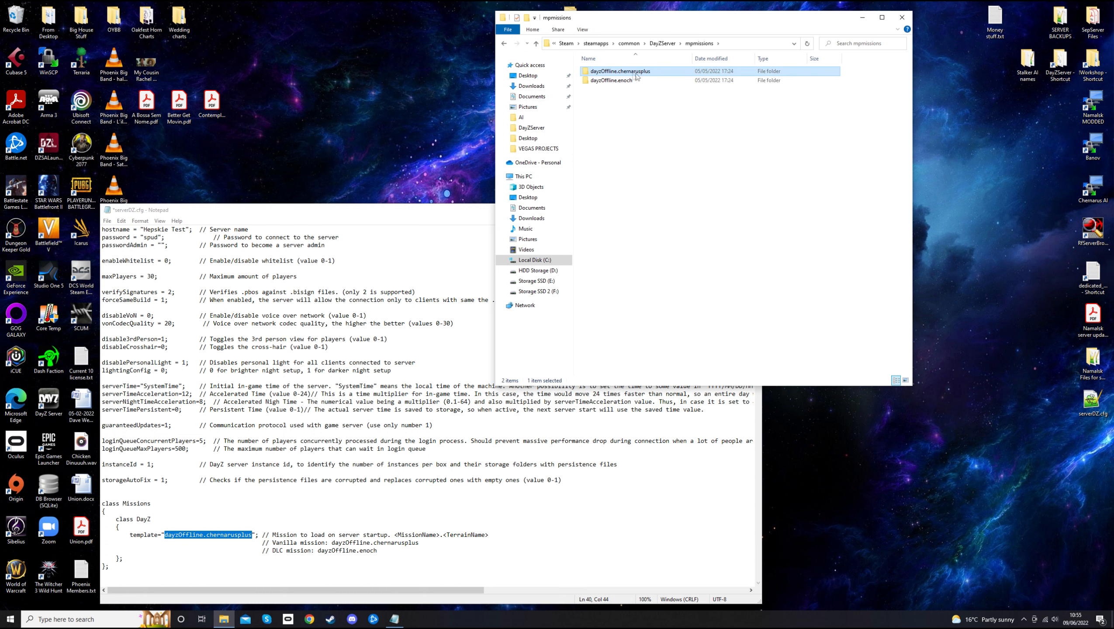
Select the template's mission name and copy the dayzOffline.enoch folder name
click(235, 536)
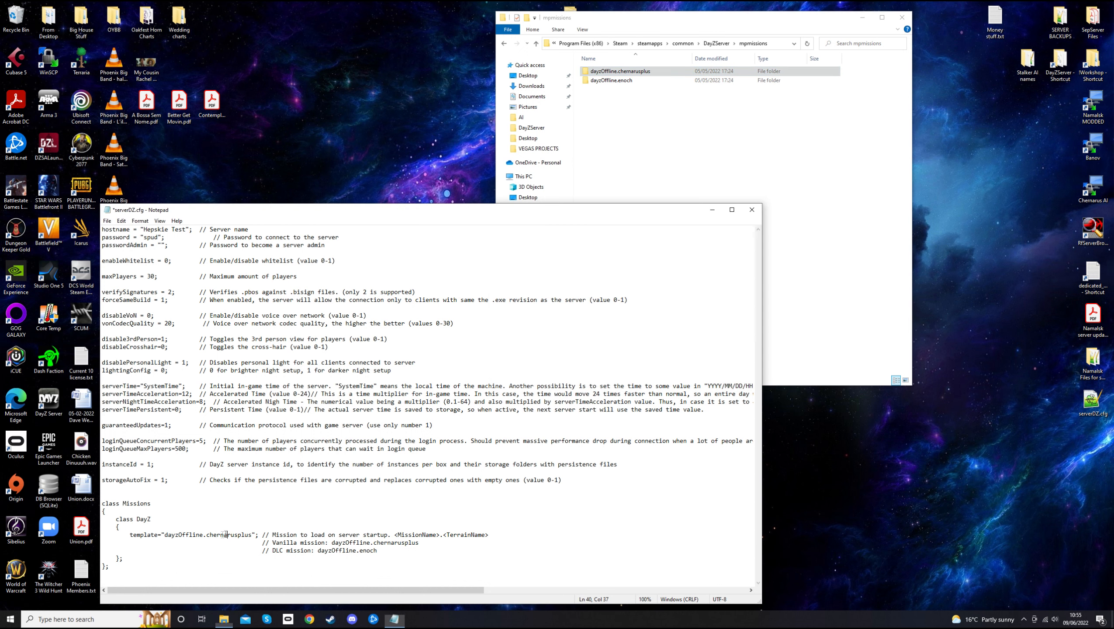
drag(165, 535, 252, 537)
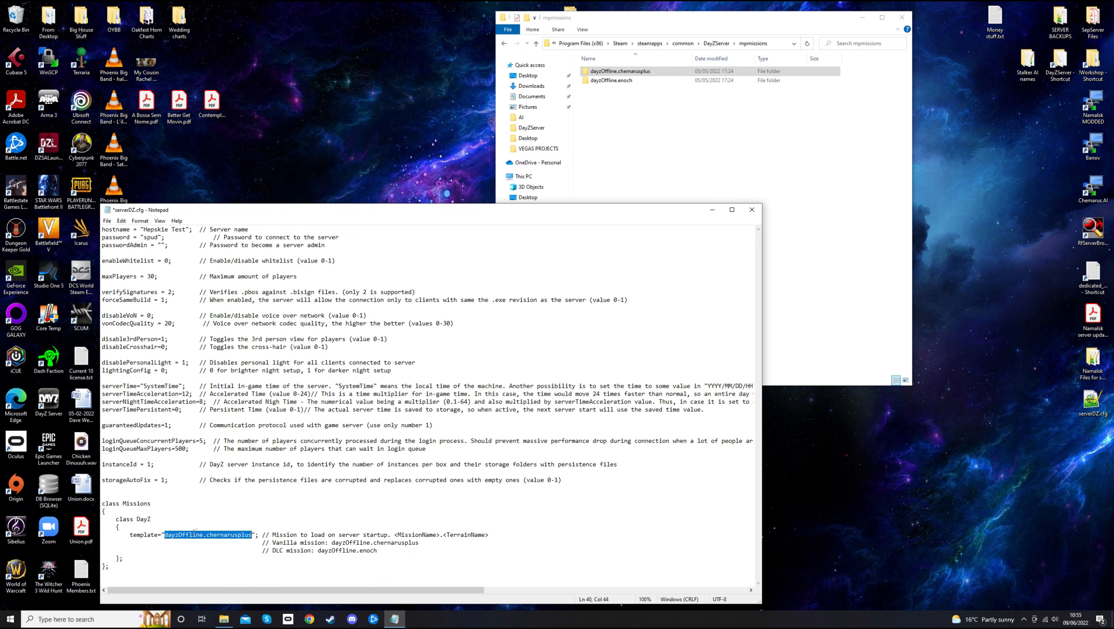
click(639, 20)
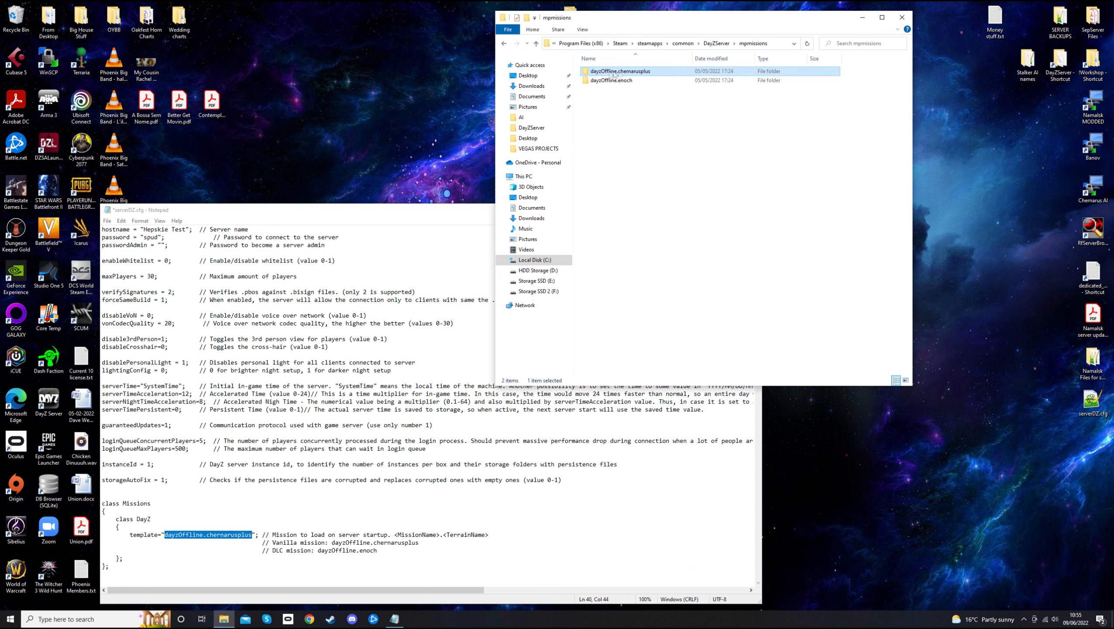
click(632, 82)
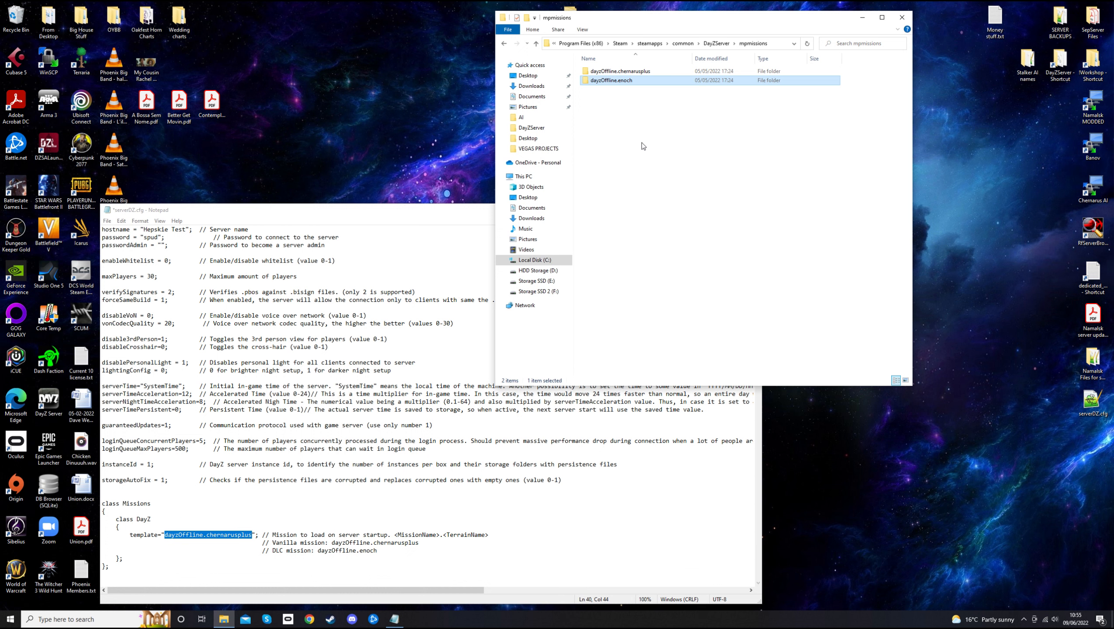
right_click(610, 84)
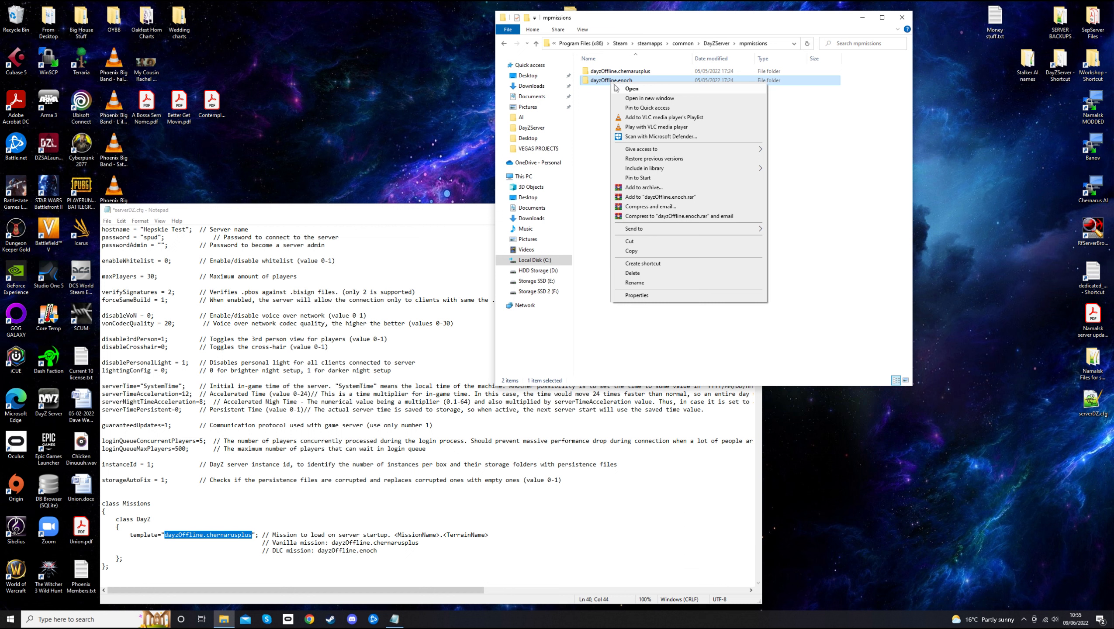
click(640, 282)
key(ctrl+c)
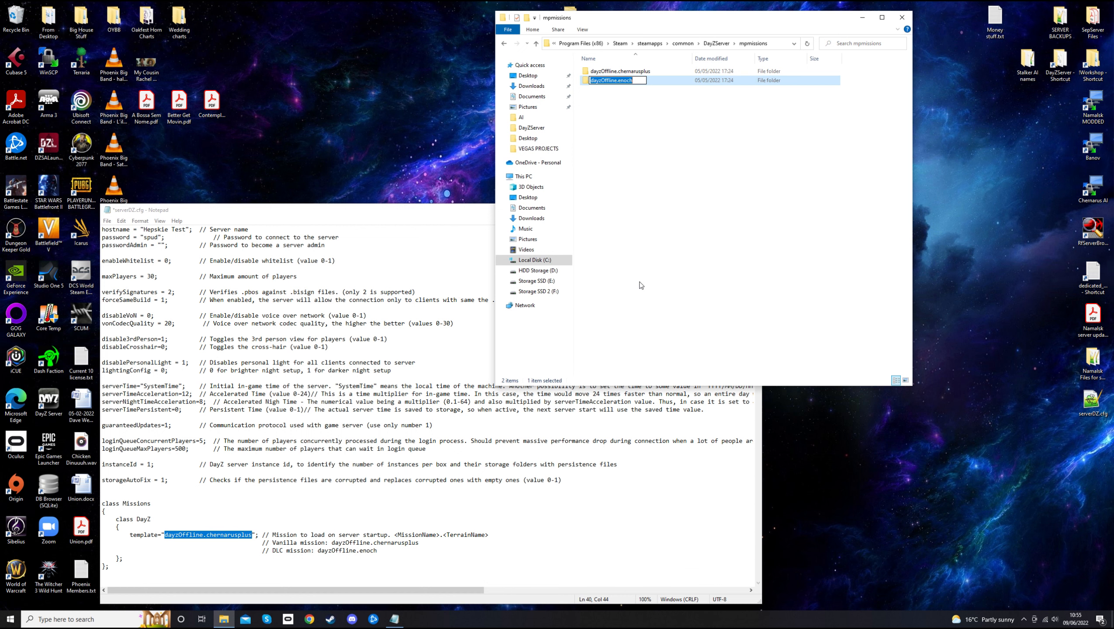
click(611, 180)
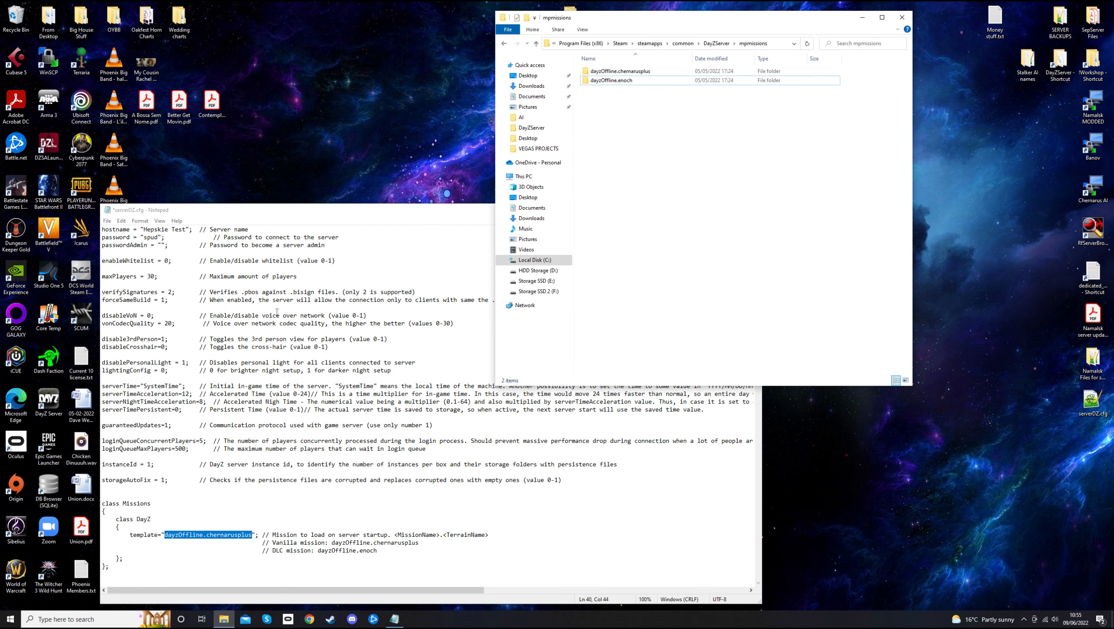
Paste enoch into the template, then undo it to keep dayzOffline.chernarusplus
click(284, 225)
right_click(225, 533)
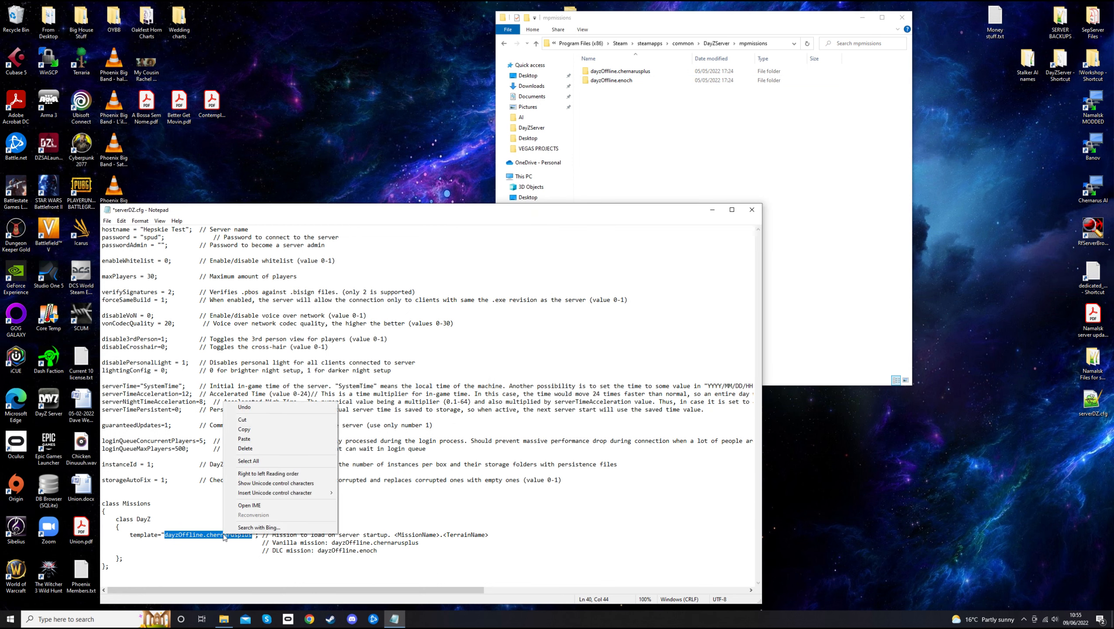
click(252, 439)
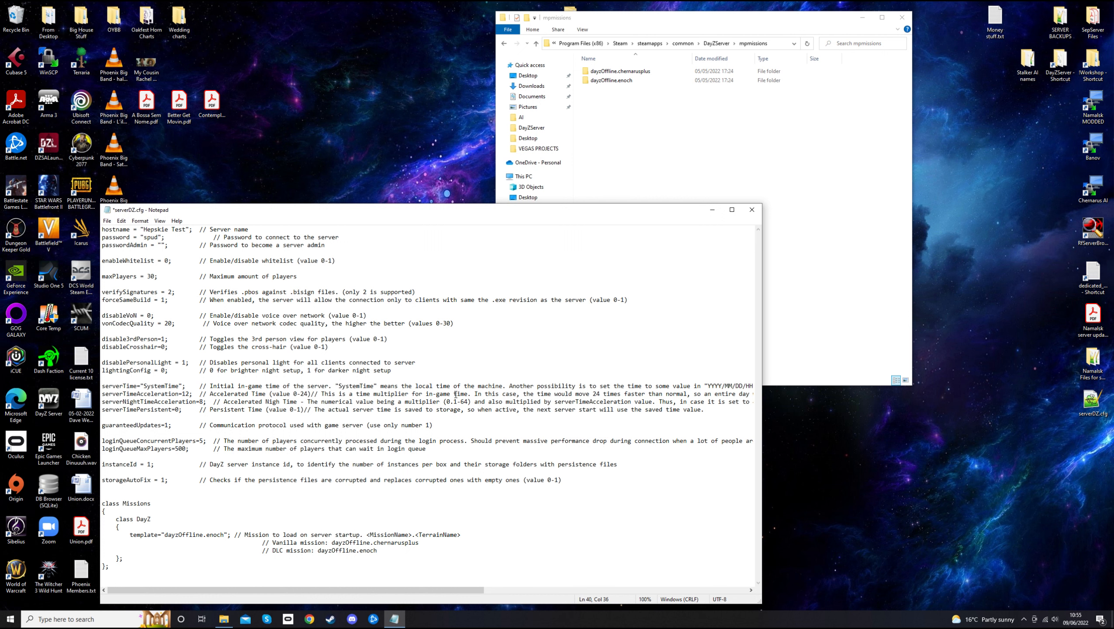
key(ctrl+z)
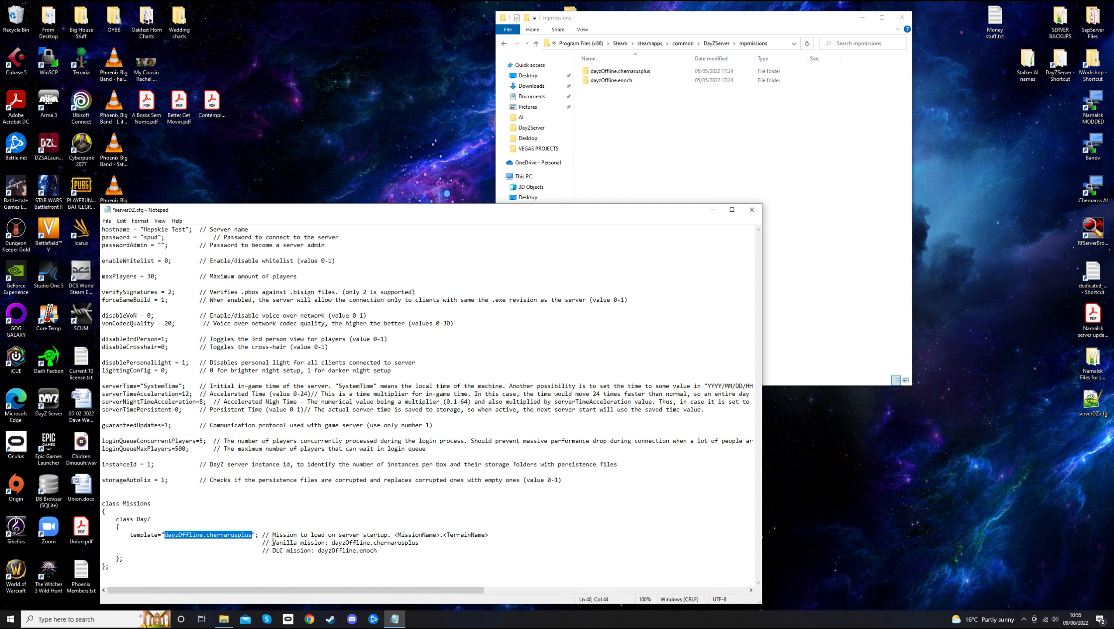
click(387, 552)
Save serverDZ.cfg and close Notepad, returning to the DayZServer folder
click(107, 221)
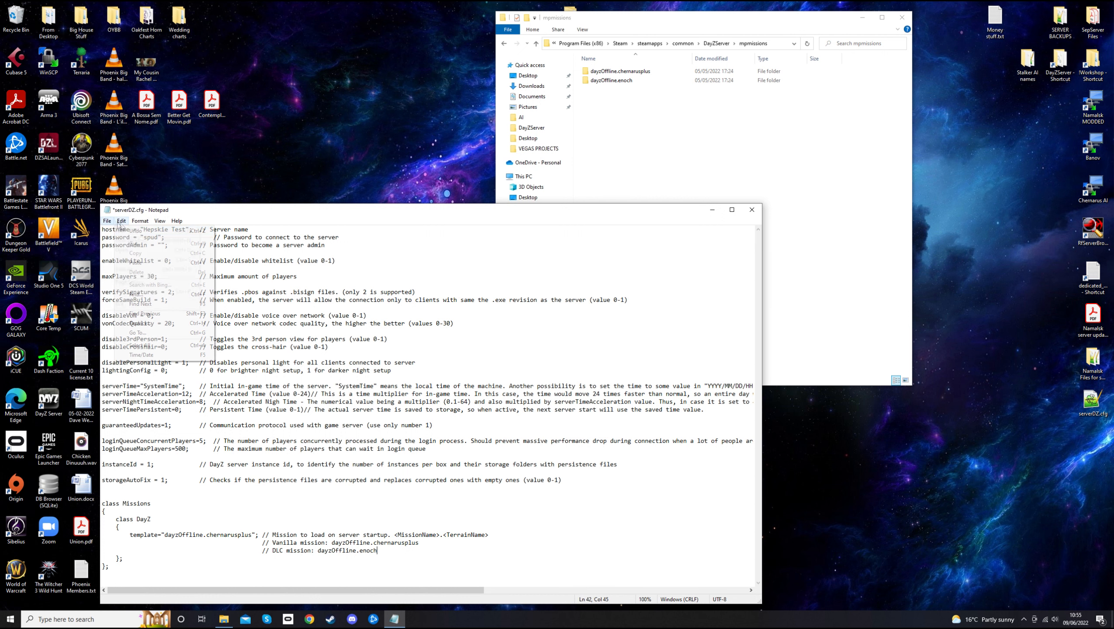
click(121, 260)
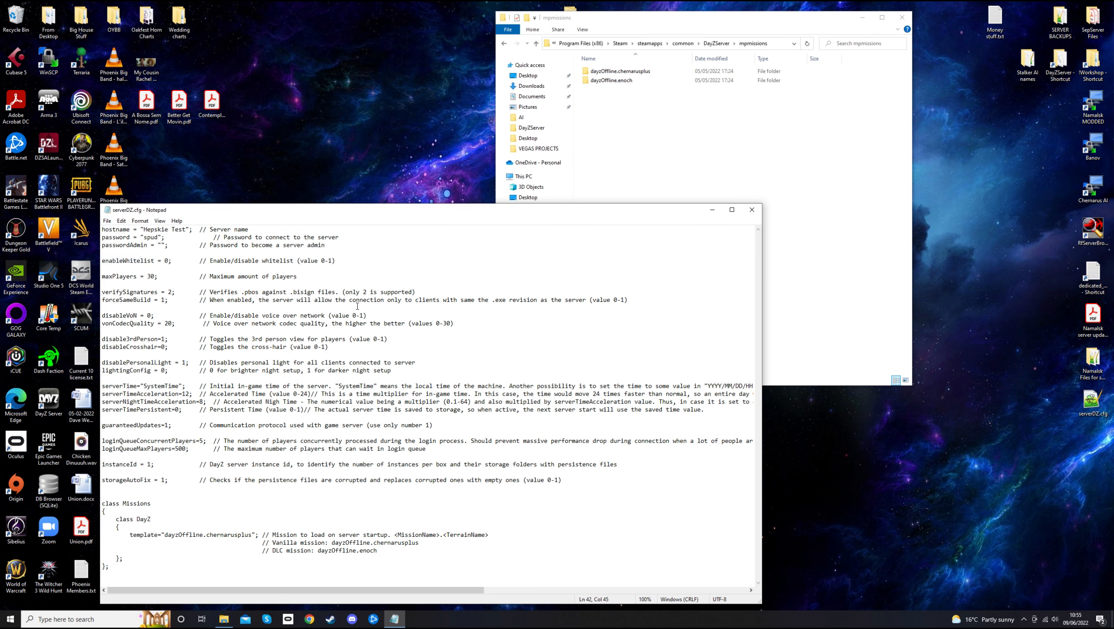
click(752, 210)
click(504, 43)
Launch the server by running Start.bat from the DayZServer folder
click(696, 322)
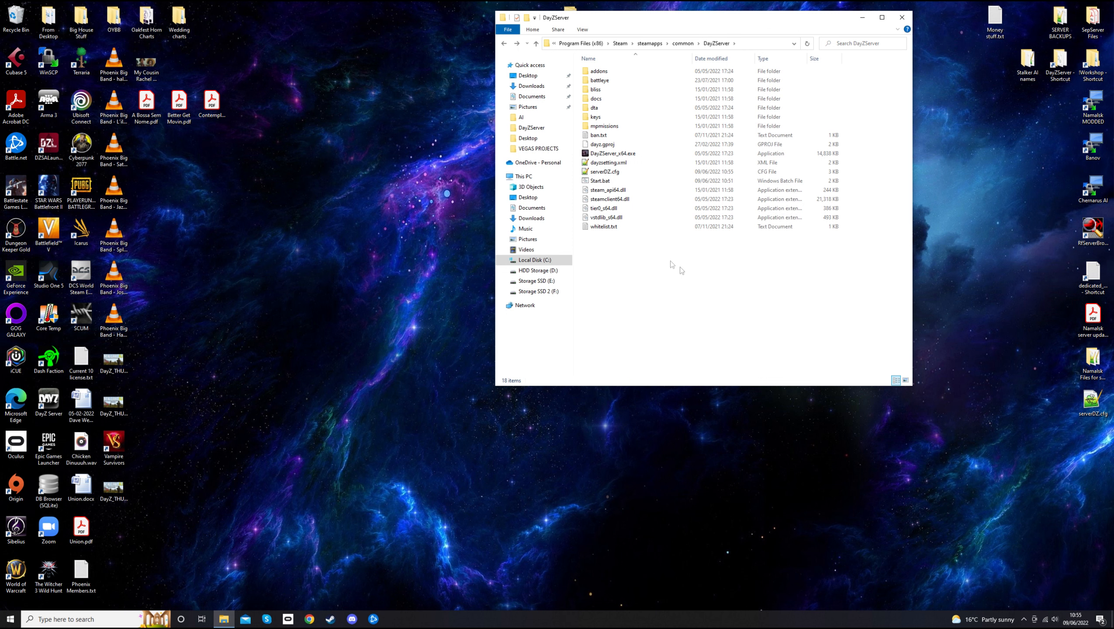
click(617, 184)
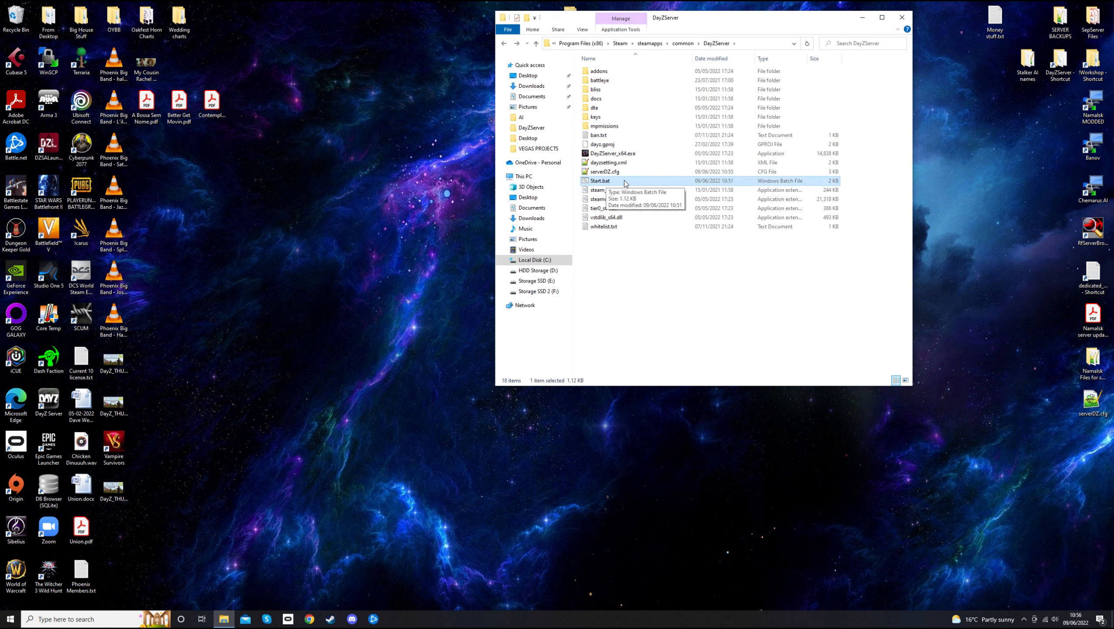
double_click(625, 181)
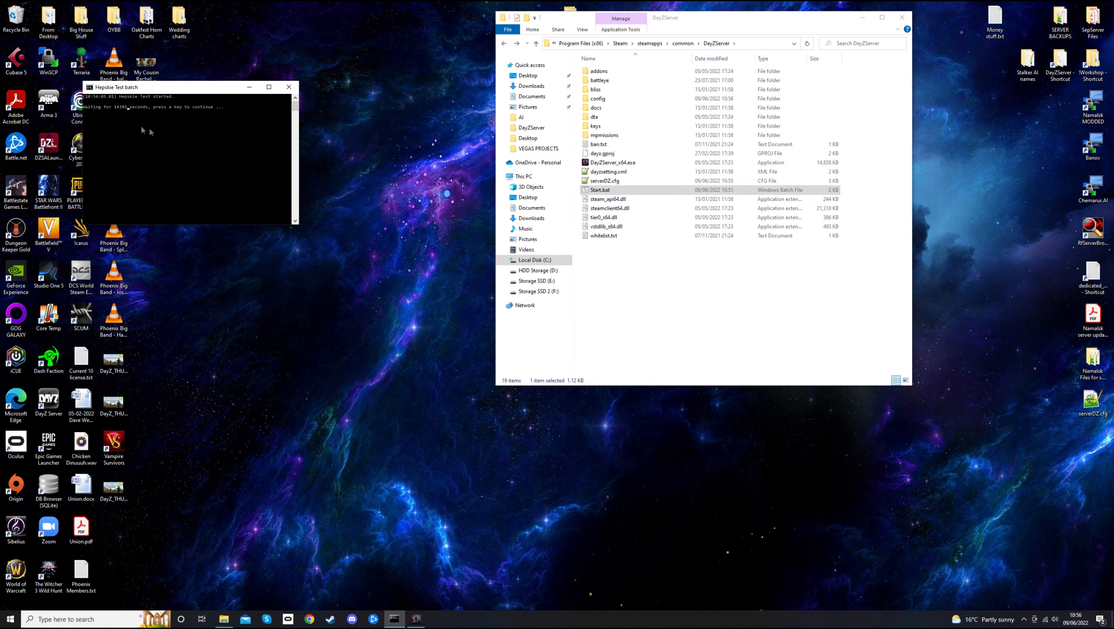
Restore and enlarge the DayZ Server console, then check the idle mode save log line
drag(166, 88, 187, 128)
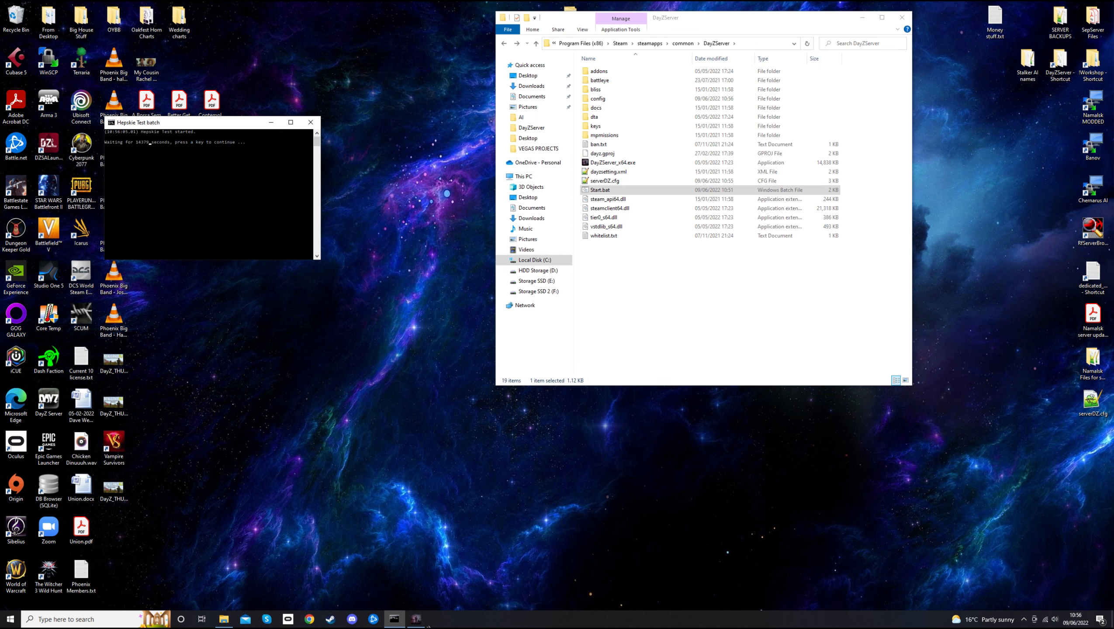
mouse_move(420, 622)
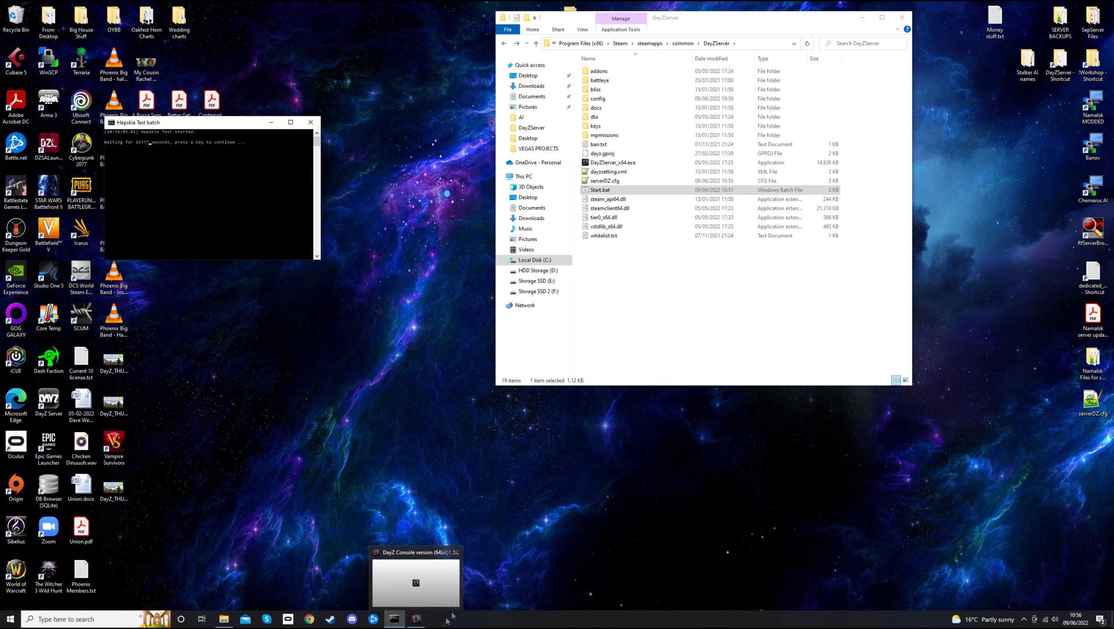
click(417, 620)
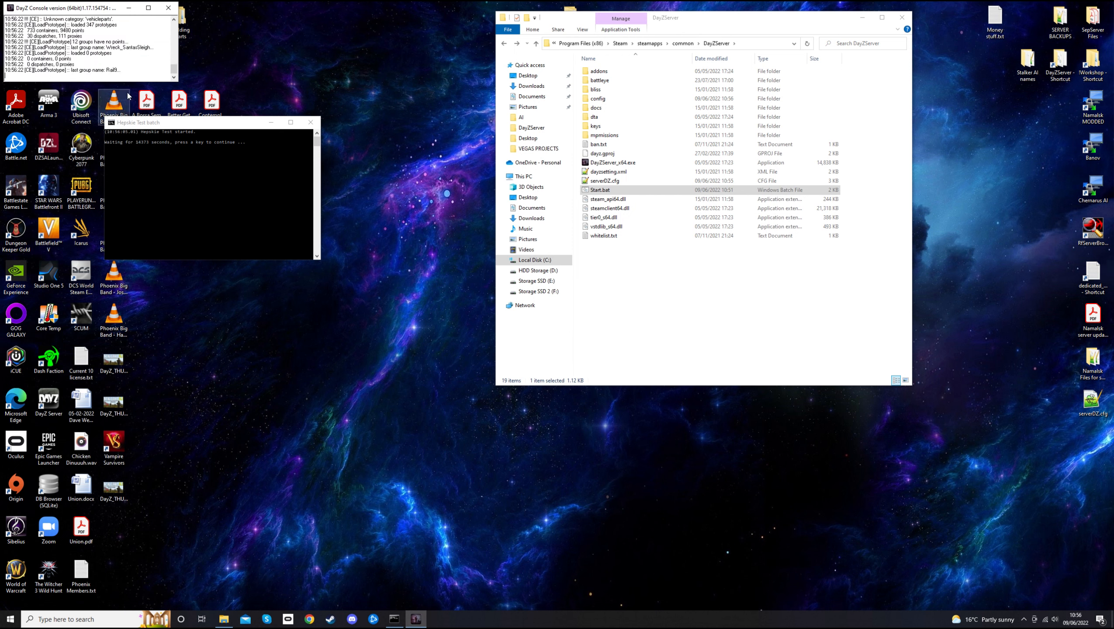
drag(66, 9, 168, 44)
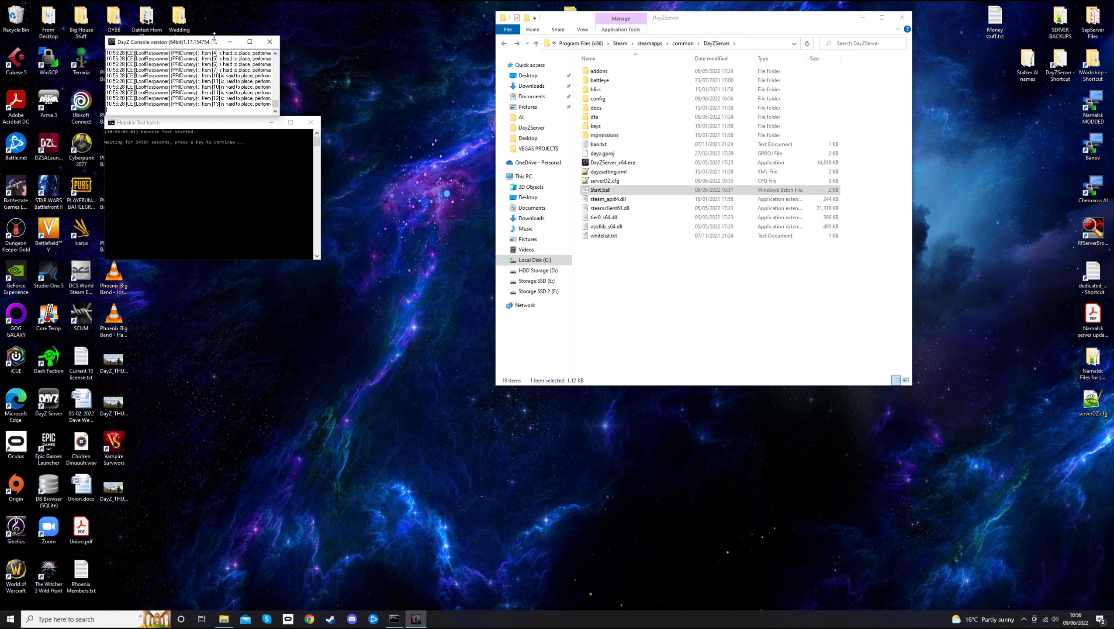
drag(214, 36, 215, 15)
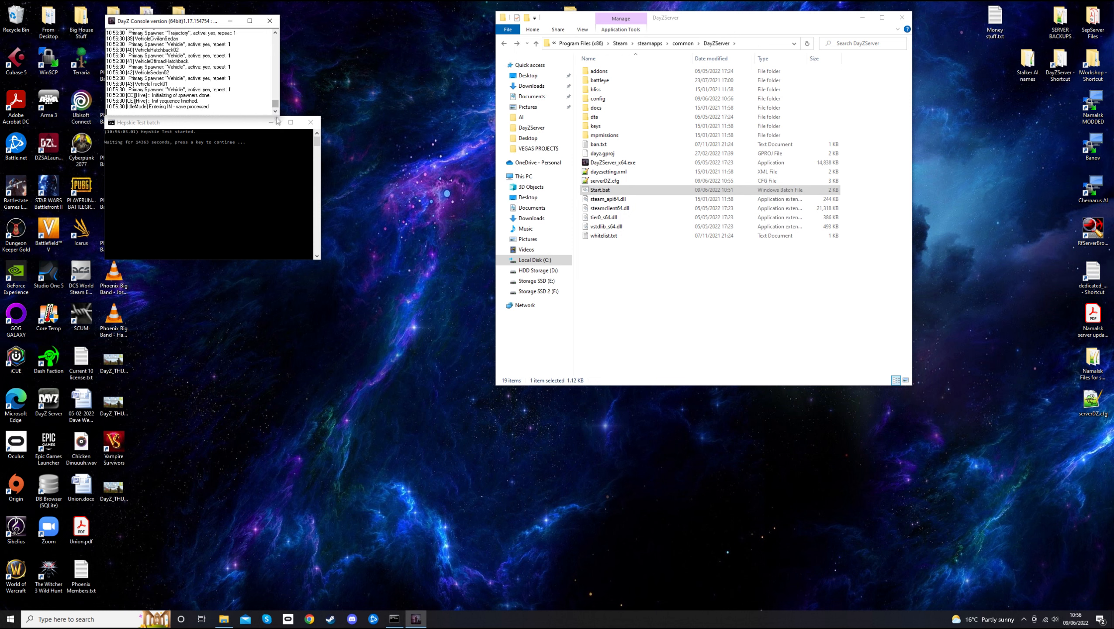
mouse_move(275, 108)
mouse_down()
mouse_move(279, 42)
mouse_move(276, 112)
mouse_up()
drag(126, 107, 209, 108)
click(214, 105)
click(1025, 620)
Launch DayZ from Steam's tray menu and move the launcher window up and left
right_click(1023, 568)
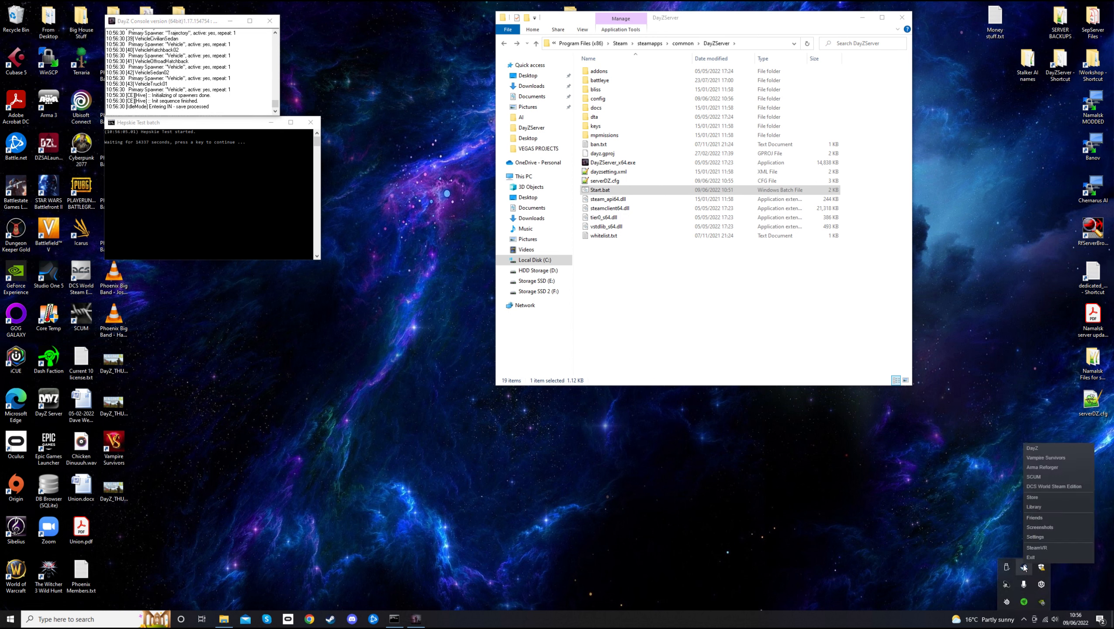
click(1039, 449)
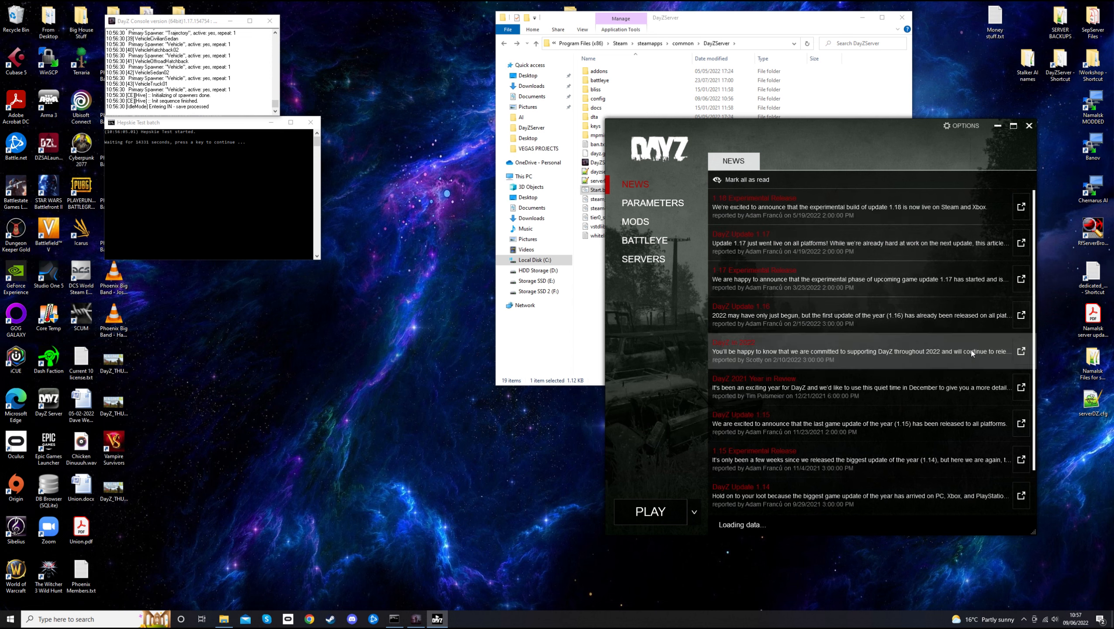
drag(847, 136, 718, 122)
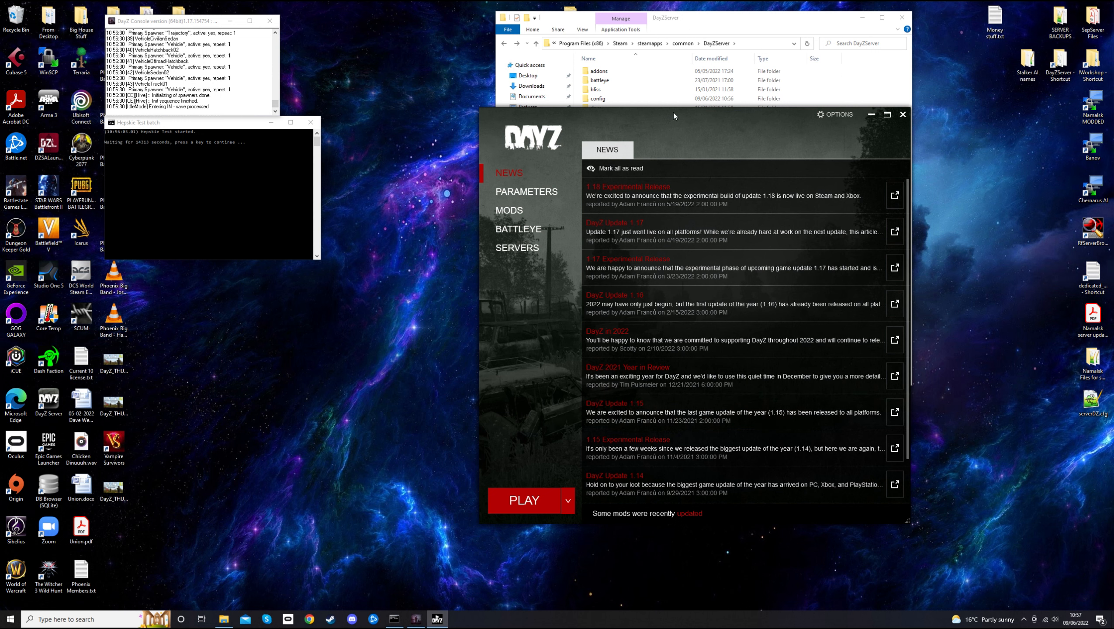
Find Hepskie Test under LAN servers, view its details, and join using its password
click(538, 250)
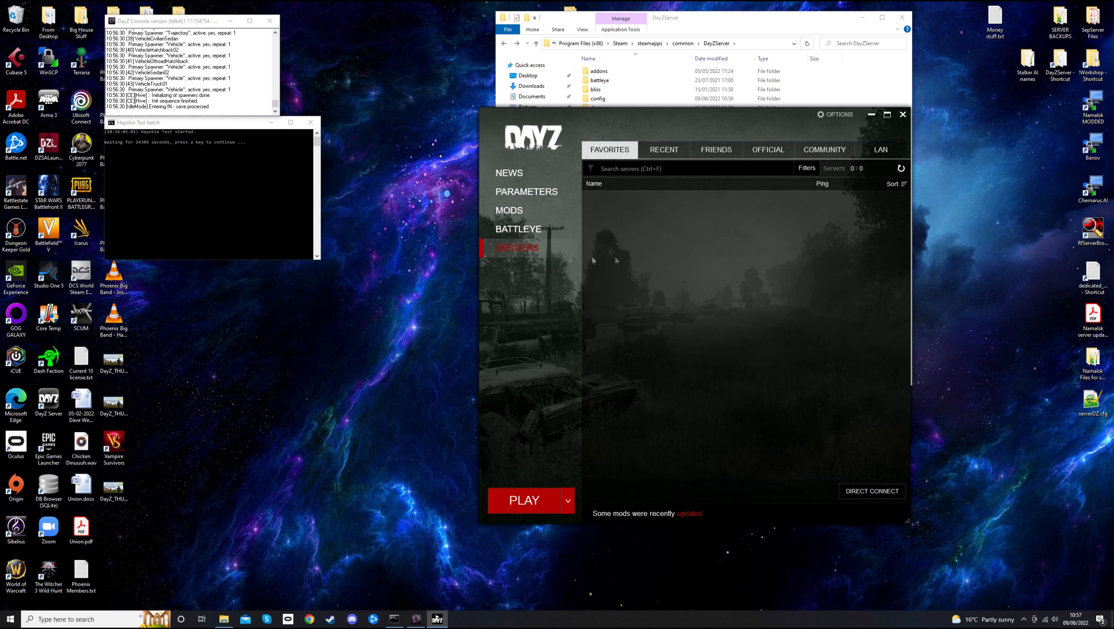
click(882, 151)
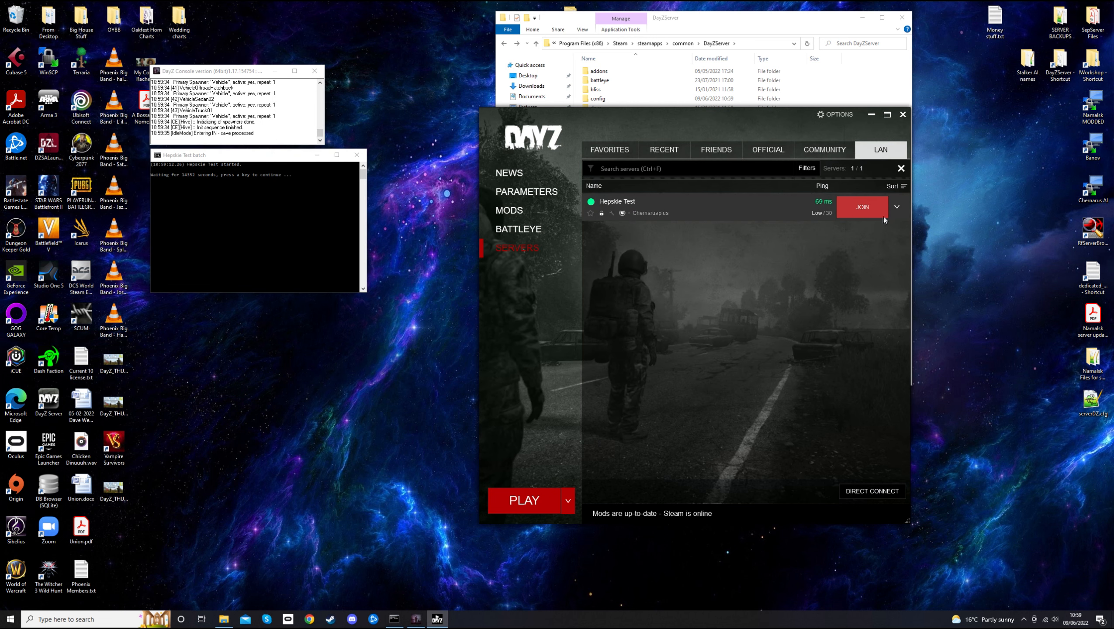
click(896, 206)
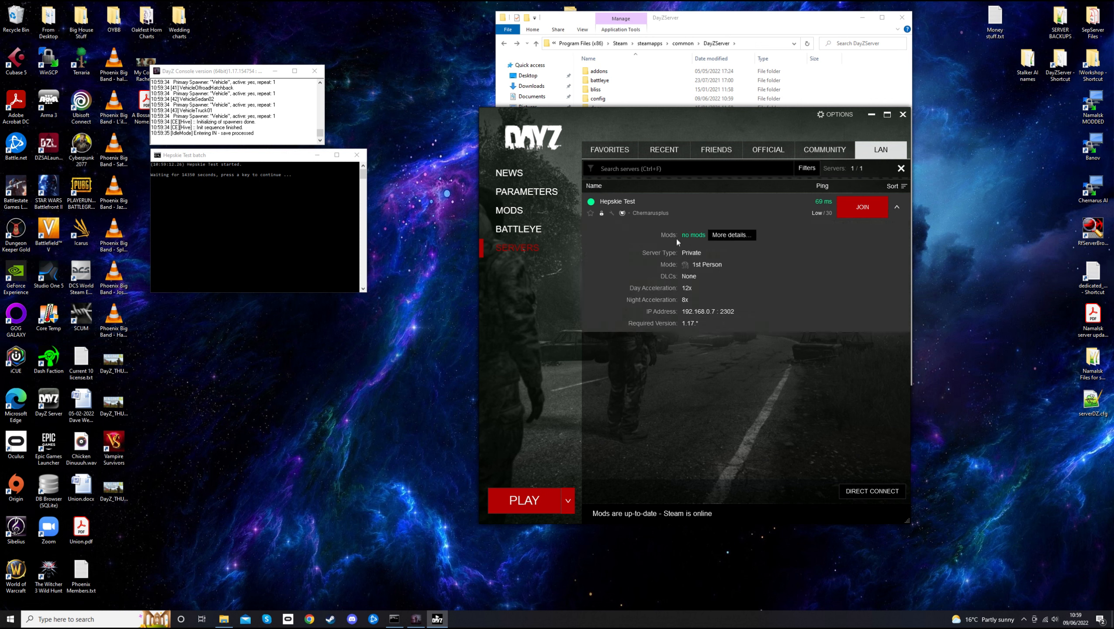
click(745, 236)
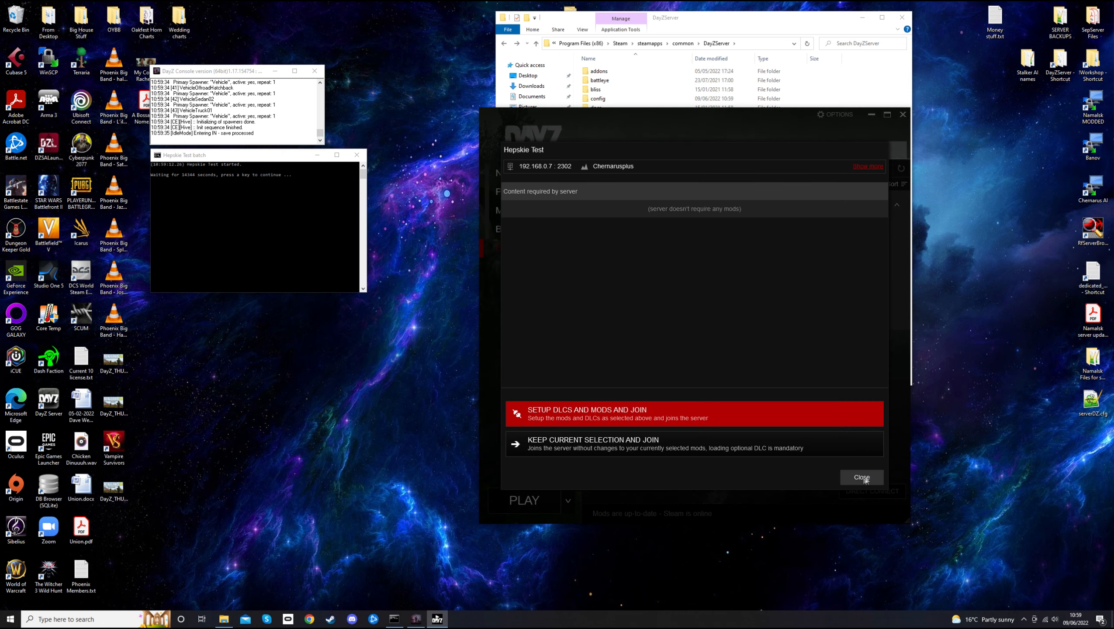
click(854, 477)
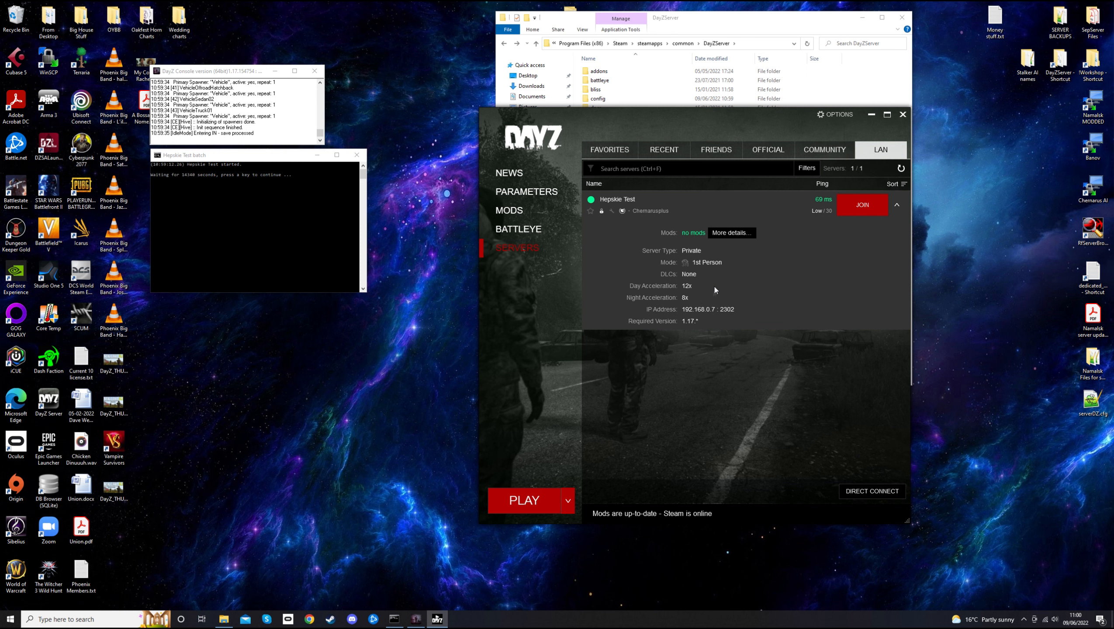
click(732, 234)
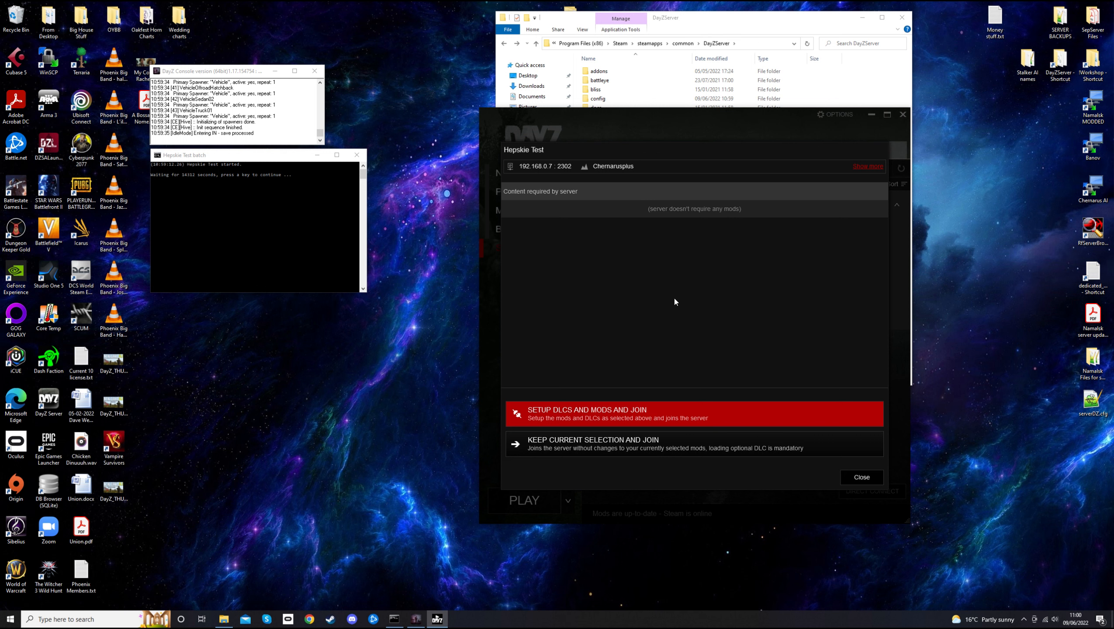
click(628, 418)
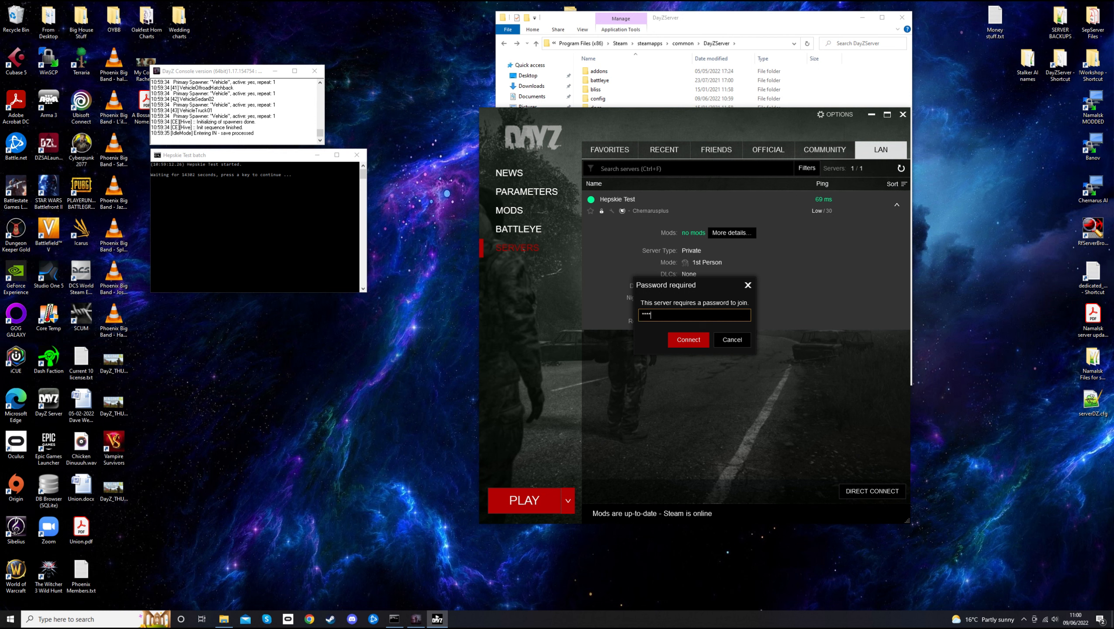
click(700, 346)
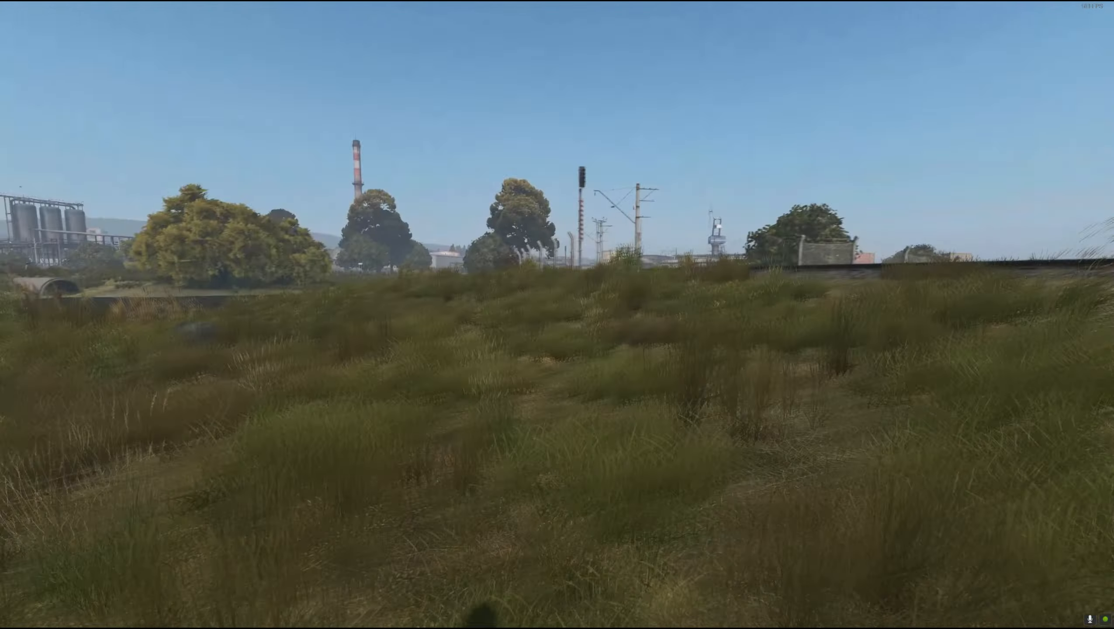
Run through the grass and along the seaside railway, then exit the server
key(w)
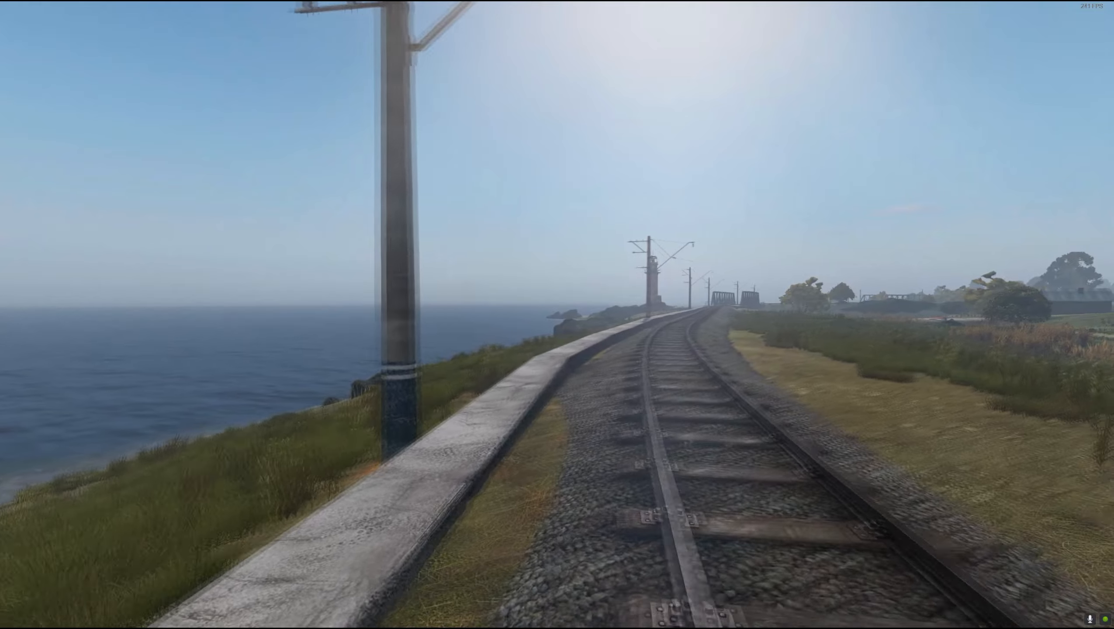
key(w)
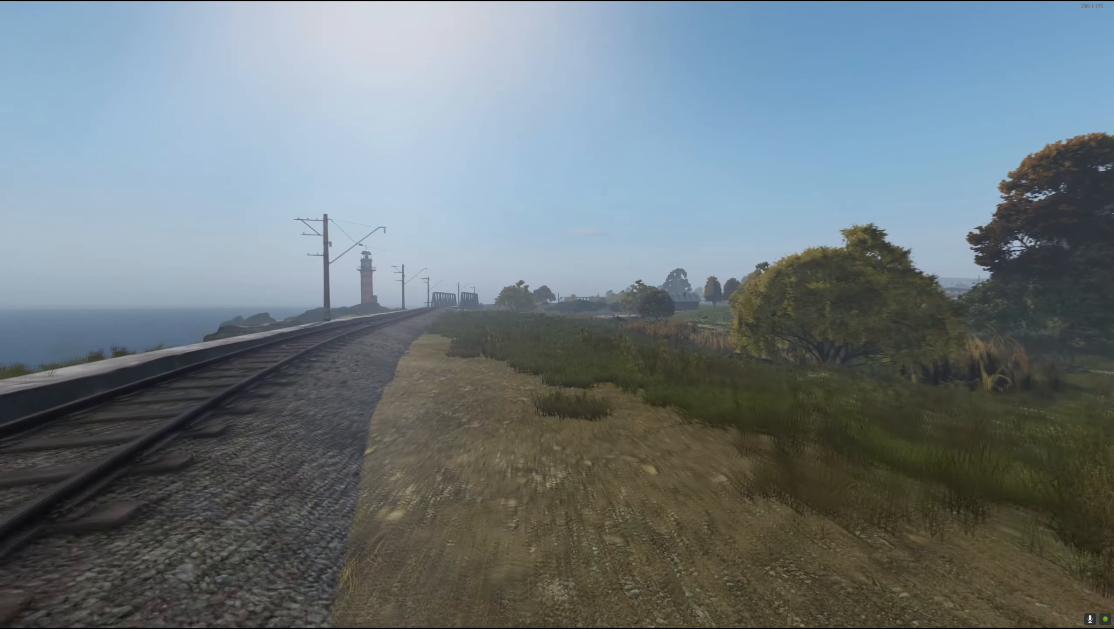
key(w)
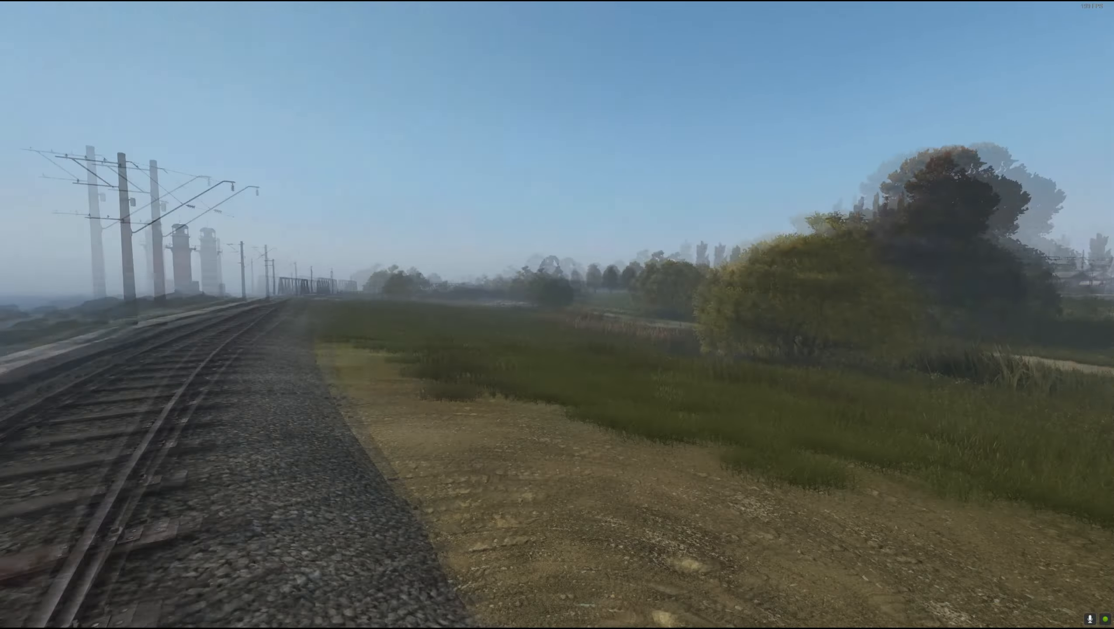
key(w)
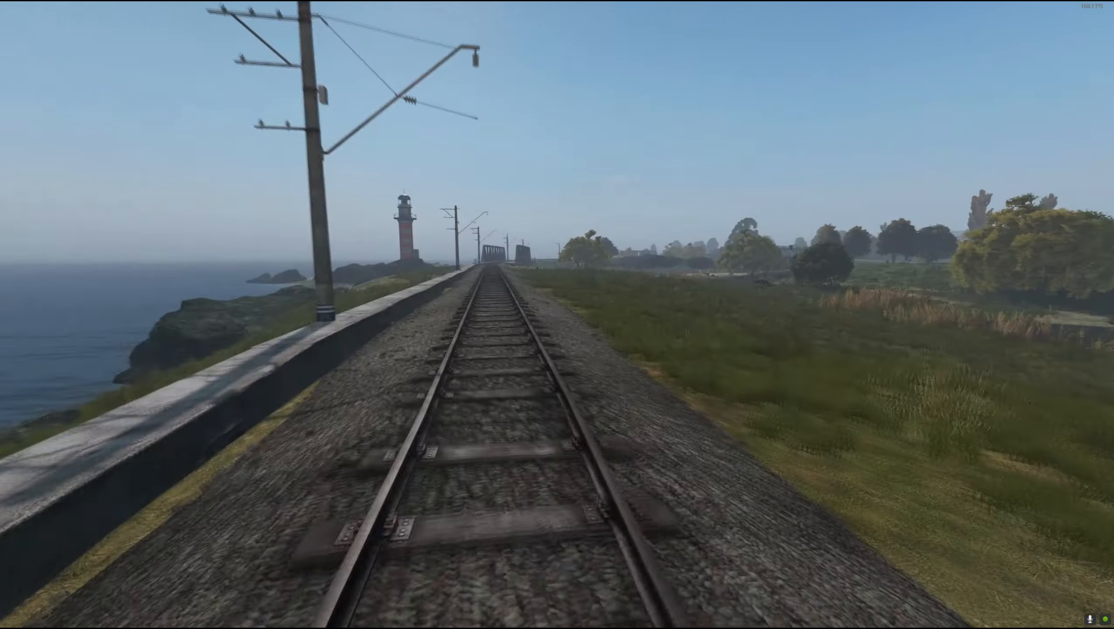
key(w)
key(w)
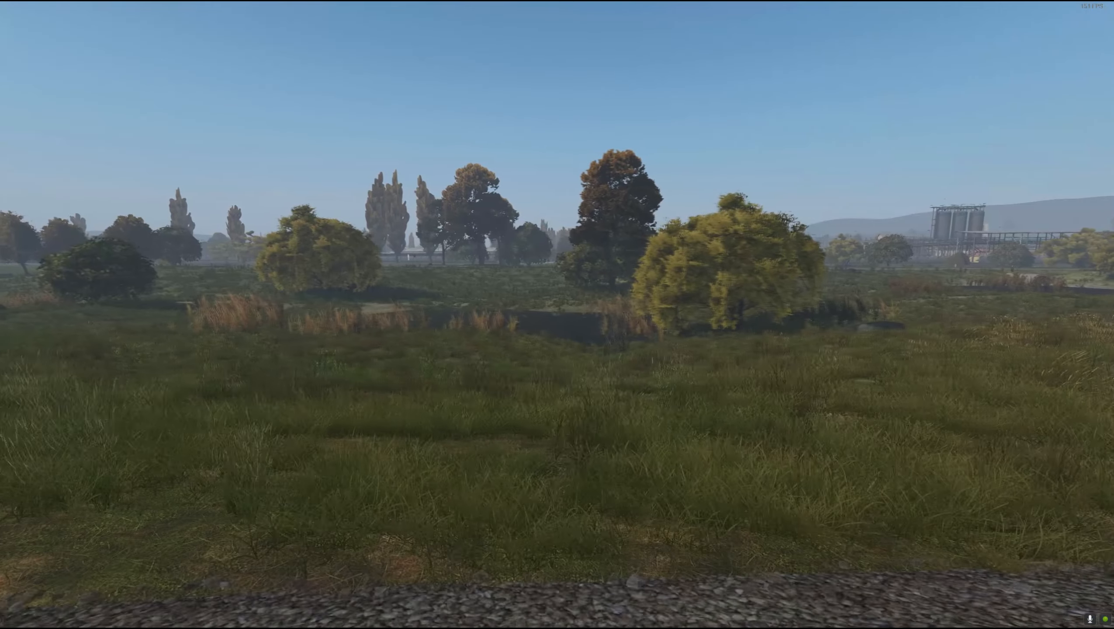
key(w)
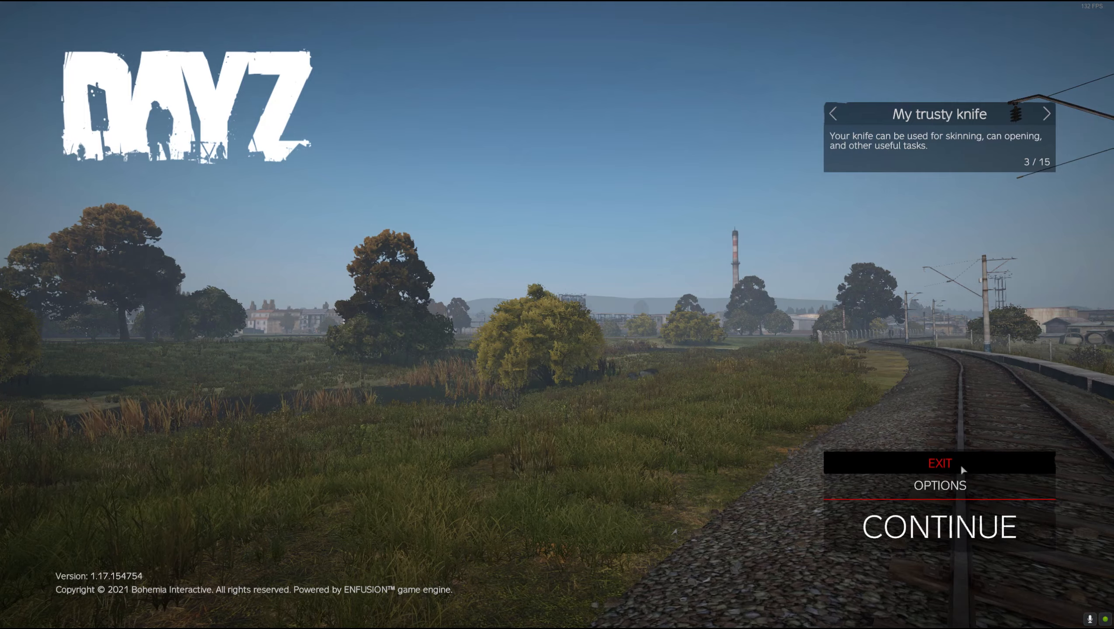
click(961, 467)
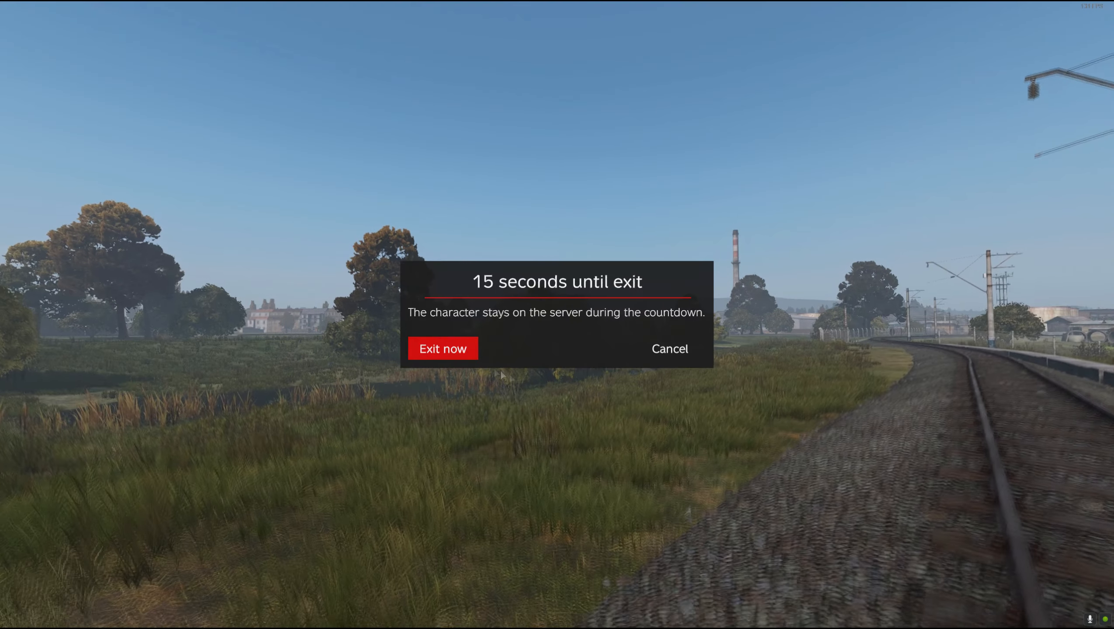
click(433, 346)
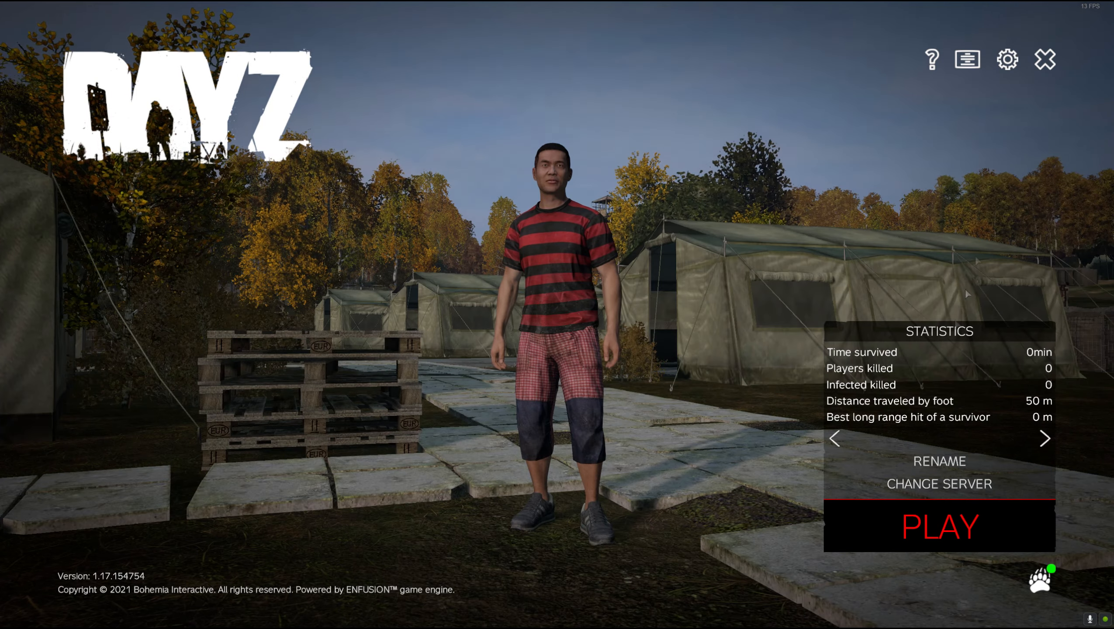
Quit DayZ and stop the server by ending the batch wait and closing its window
click(1045, 60)
click(511, 351)
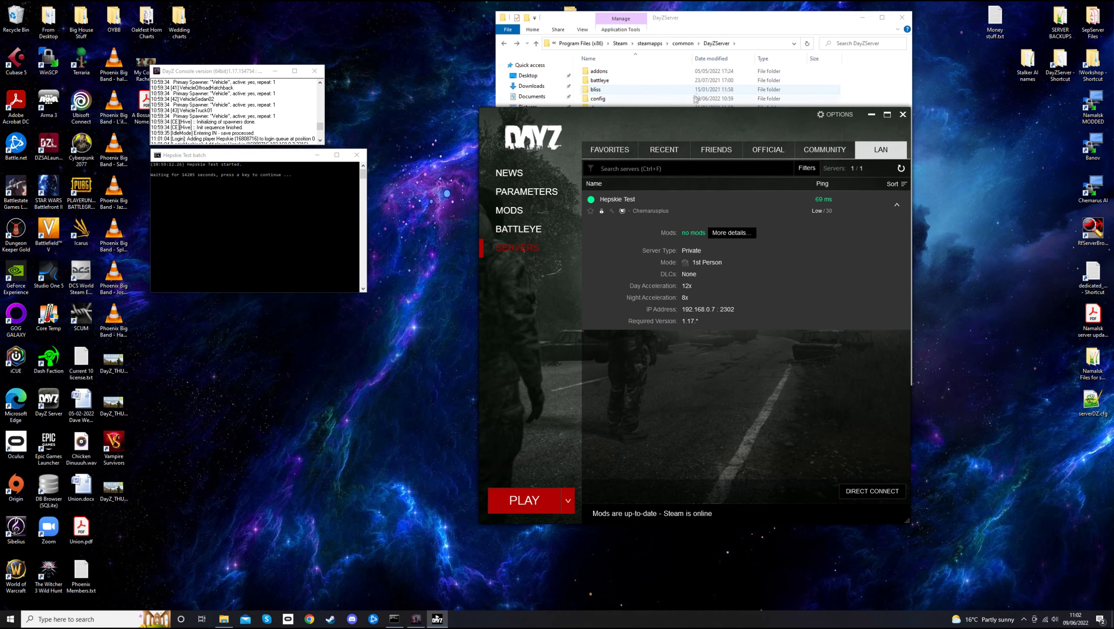
click(262, 156)
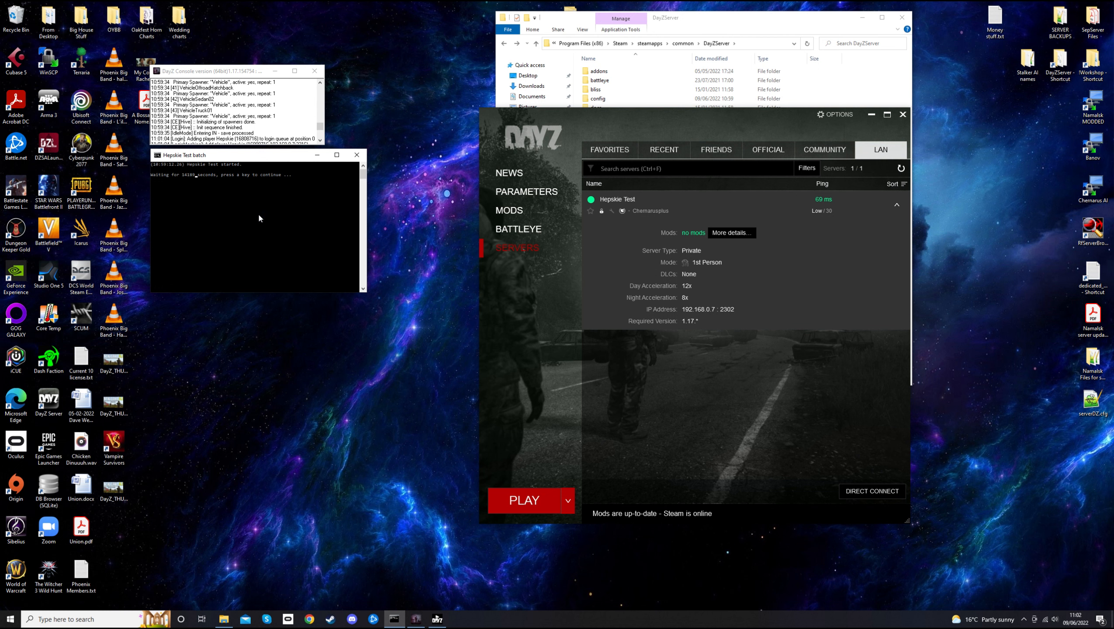
key(space)
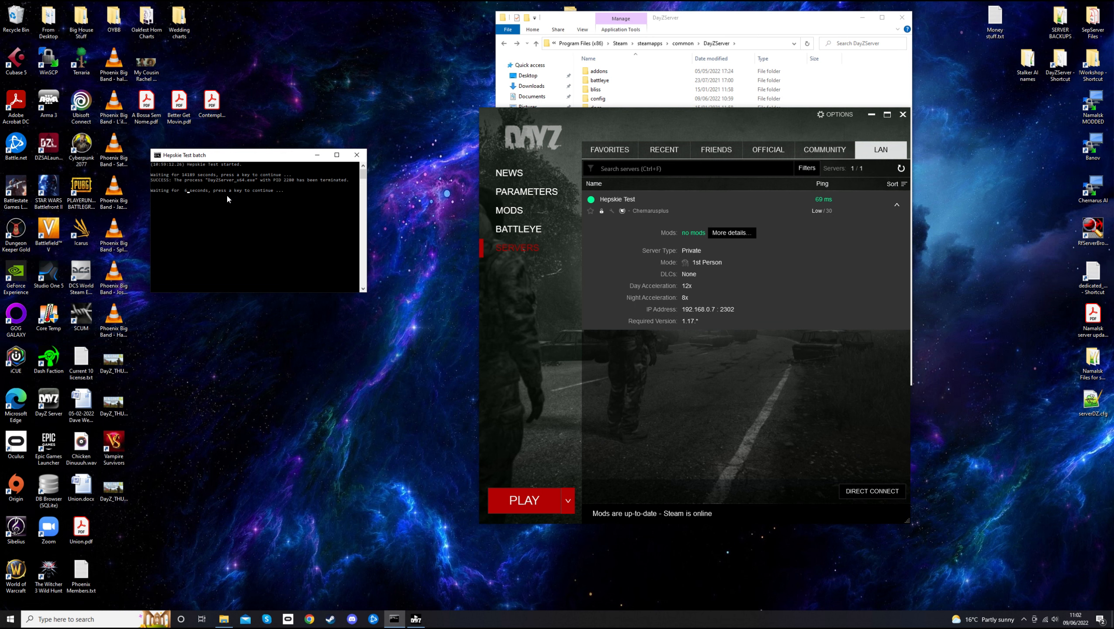
click(356, 154)
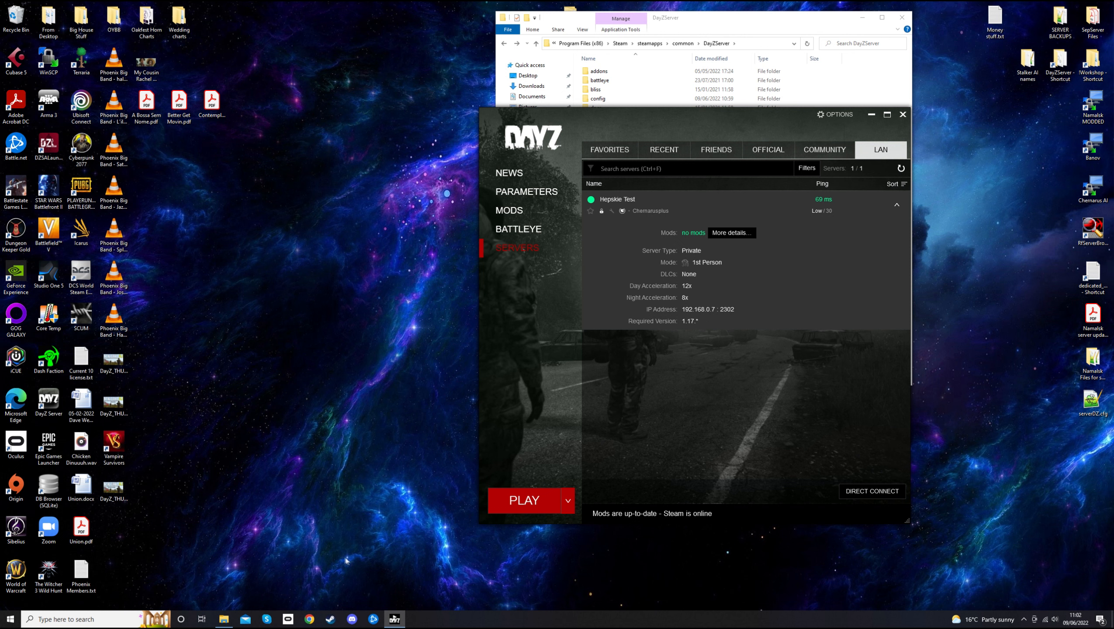
Check the Start process in Task Manager, then close the DayZ launcher
right_click(479, 621)
click(509, 575)
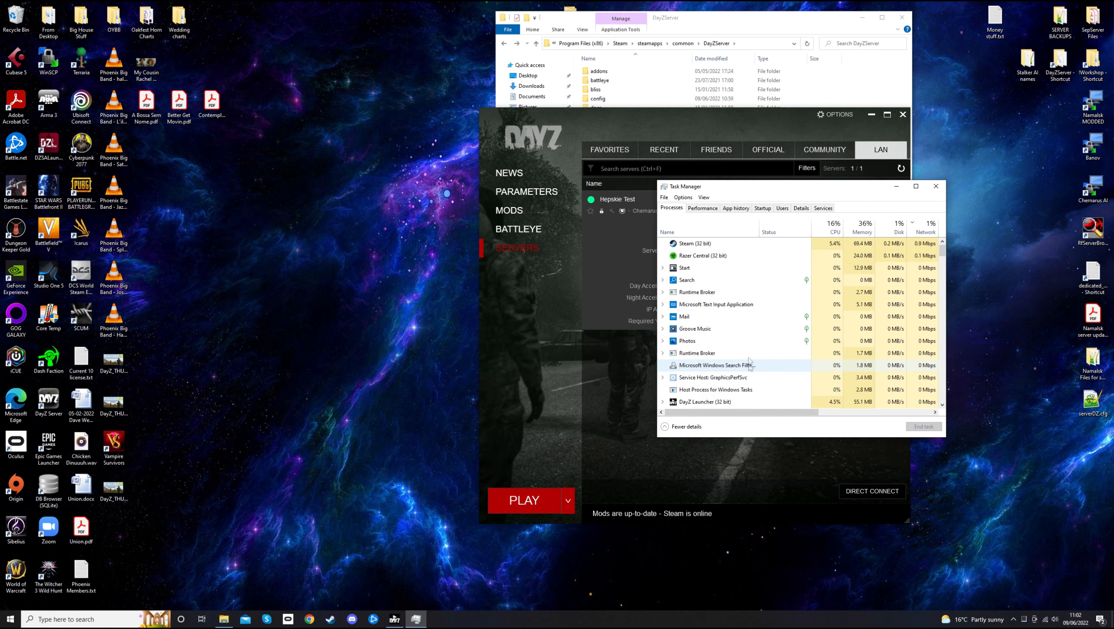
double_click(729, 269)
click(936, 186)
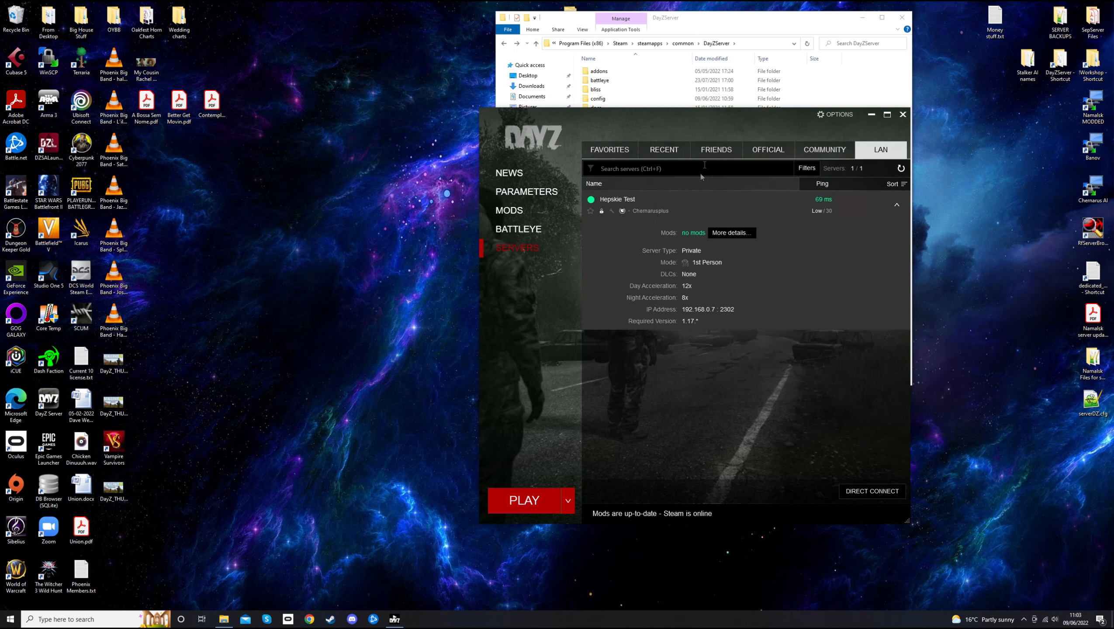
drag(713, 120, 513, 145)
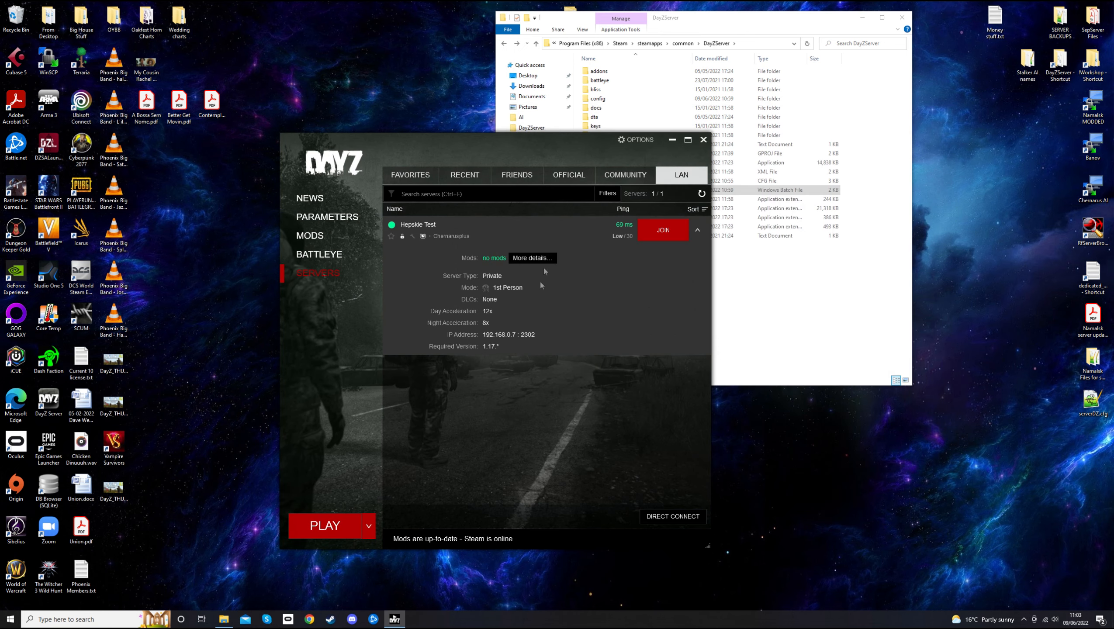
click(704, 141)
drag(710, 18, 691, 100)
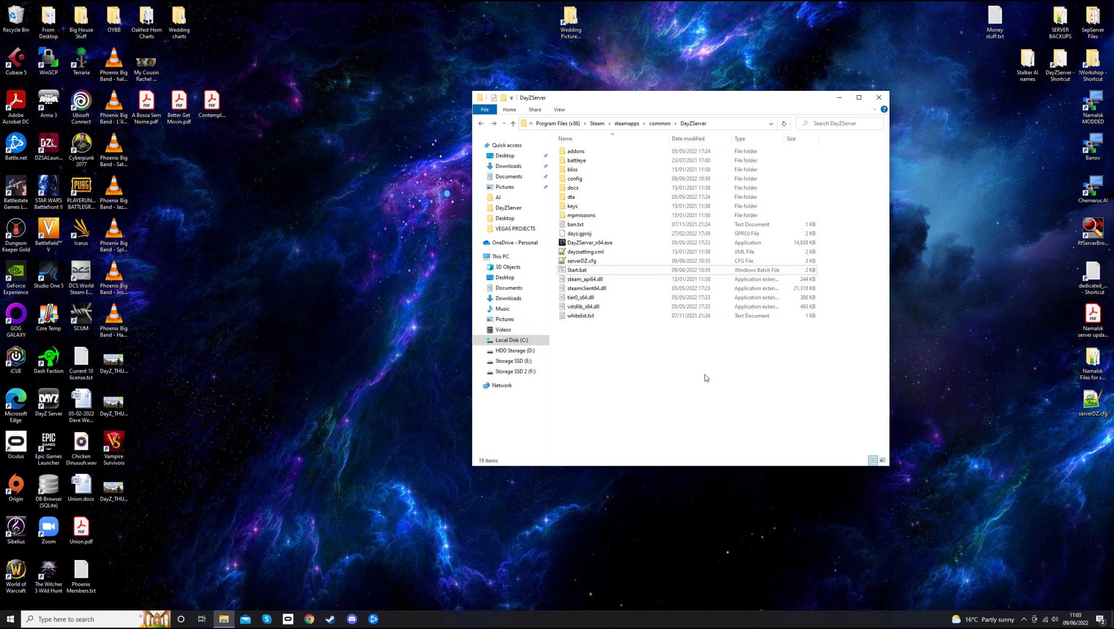
Open Start.bat in Notepad via Edit and place the cursor after 'set mods='
click(590, 271)
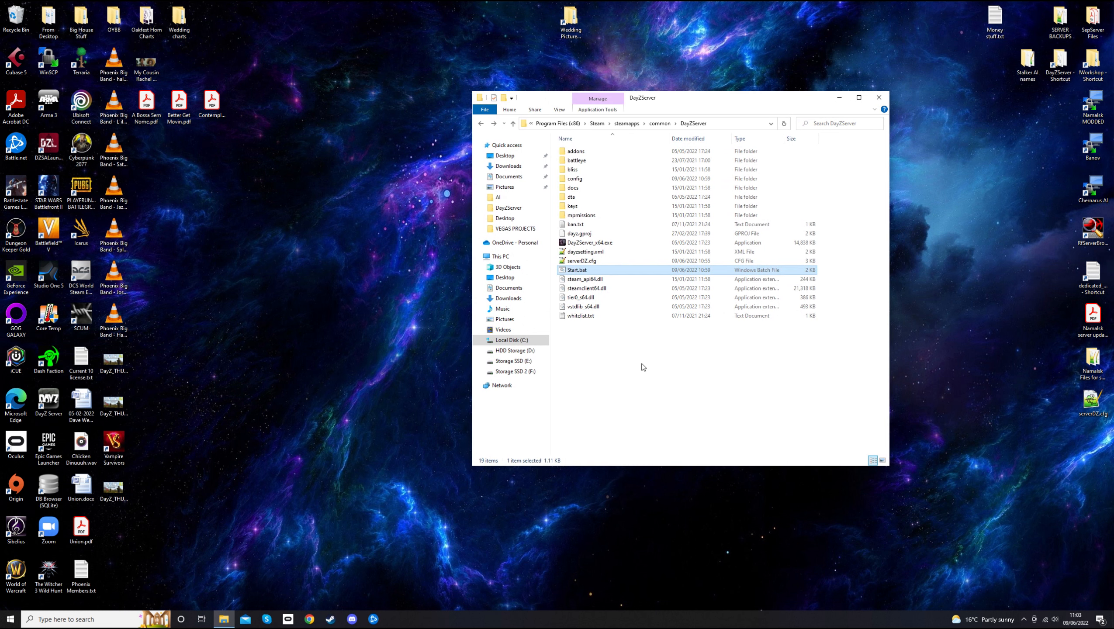
click(643, 367)
drag(692, 100, 662, 87)
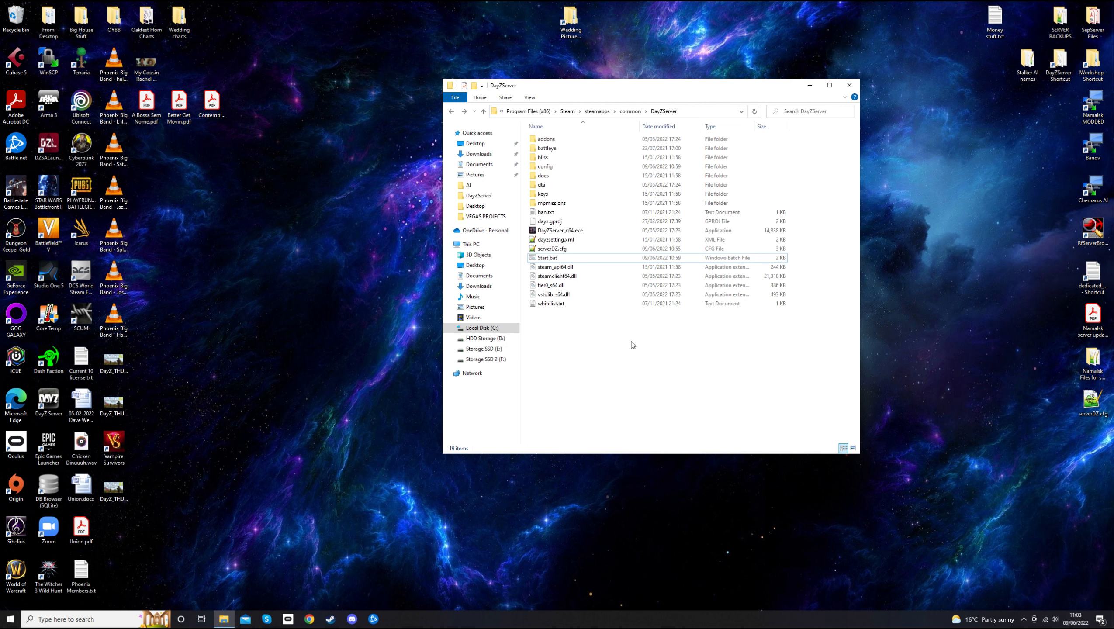
click(549, 261)
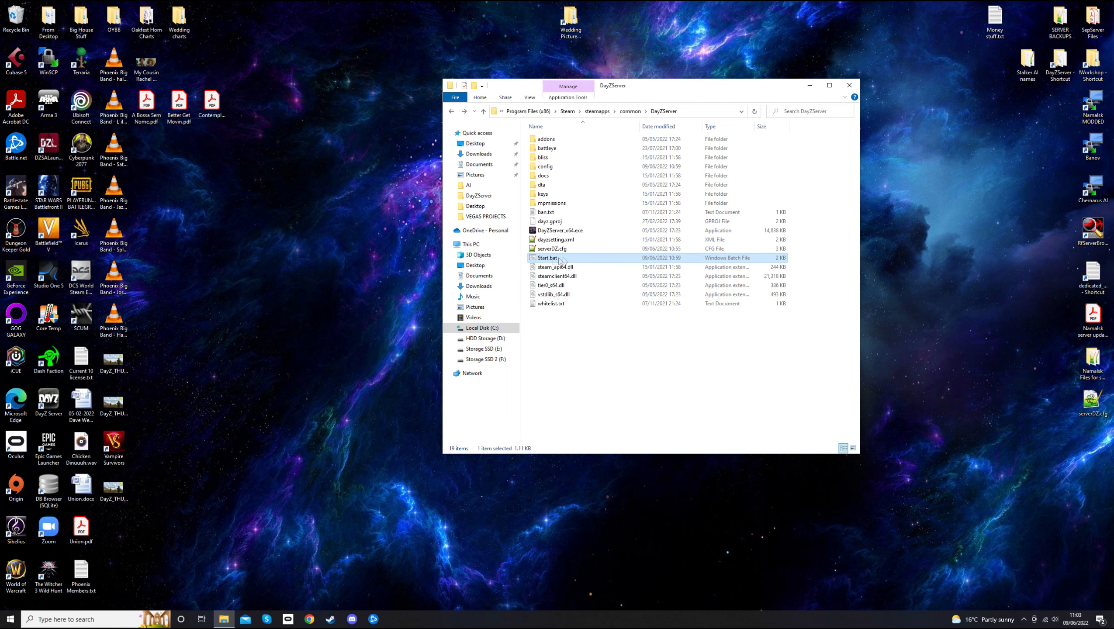
right_click(555, 260)
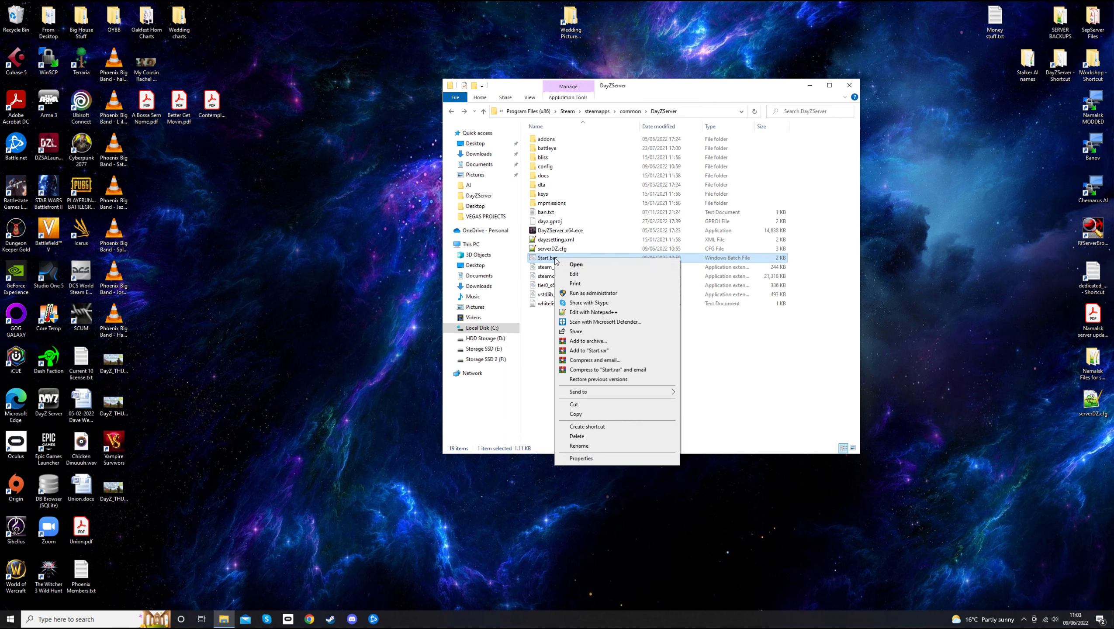
click(578, 277)
drag(414, 217, 606, 104)
click(329, 235)
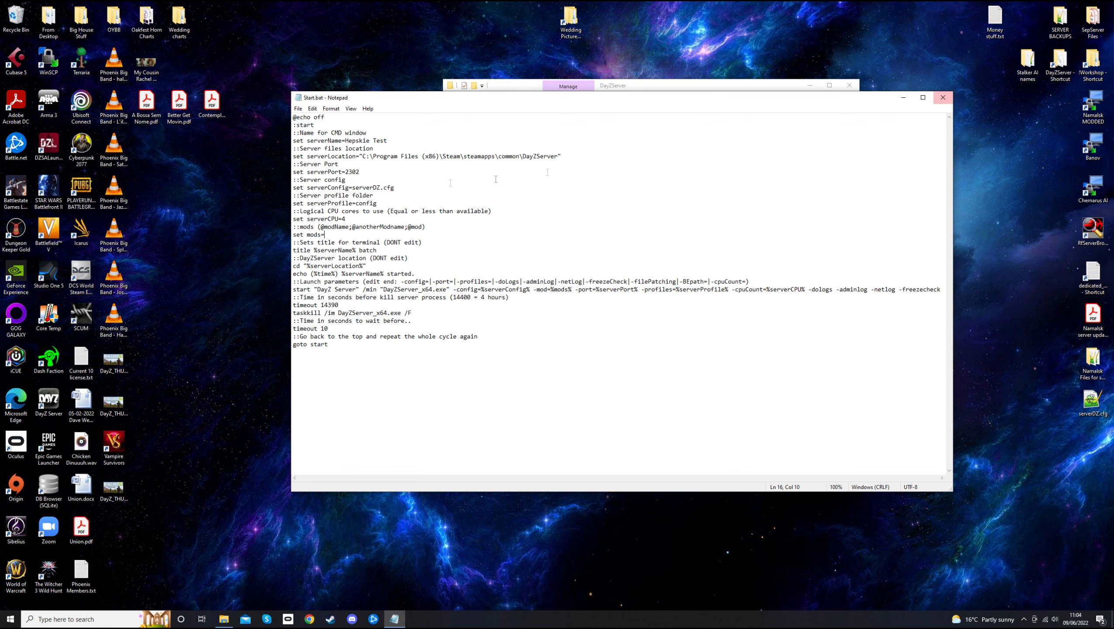
double_click(1092, 61)
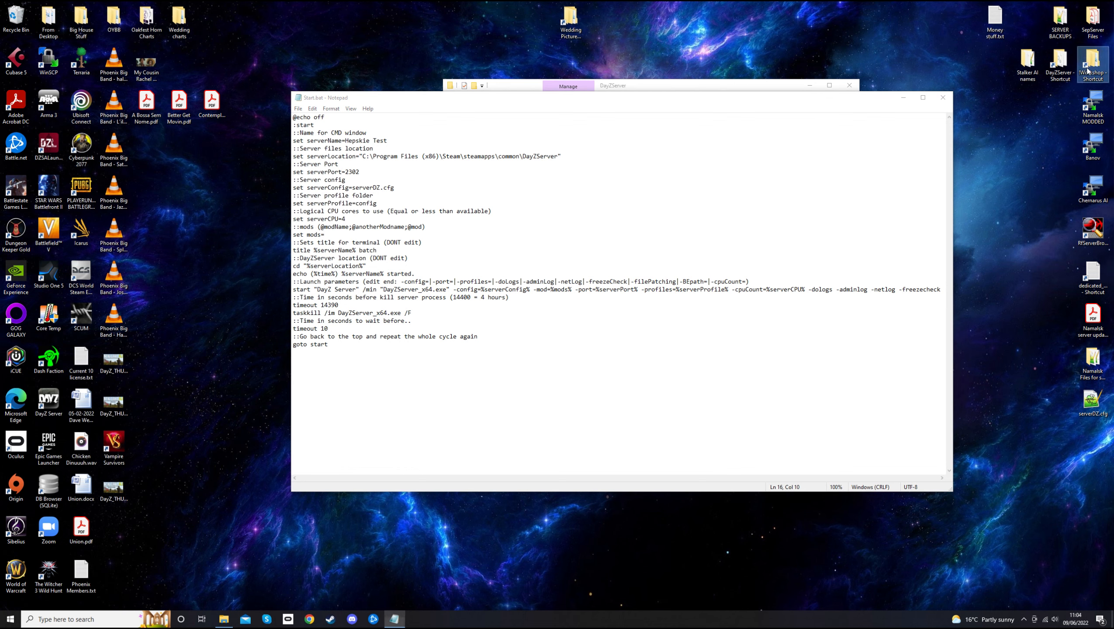
drag(674, 97, 311, 214)
drag(465, 98, 581, 71)
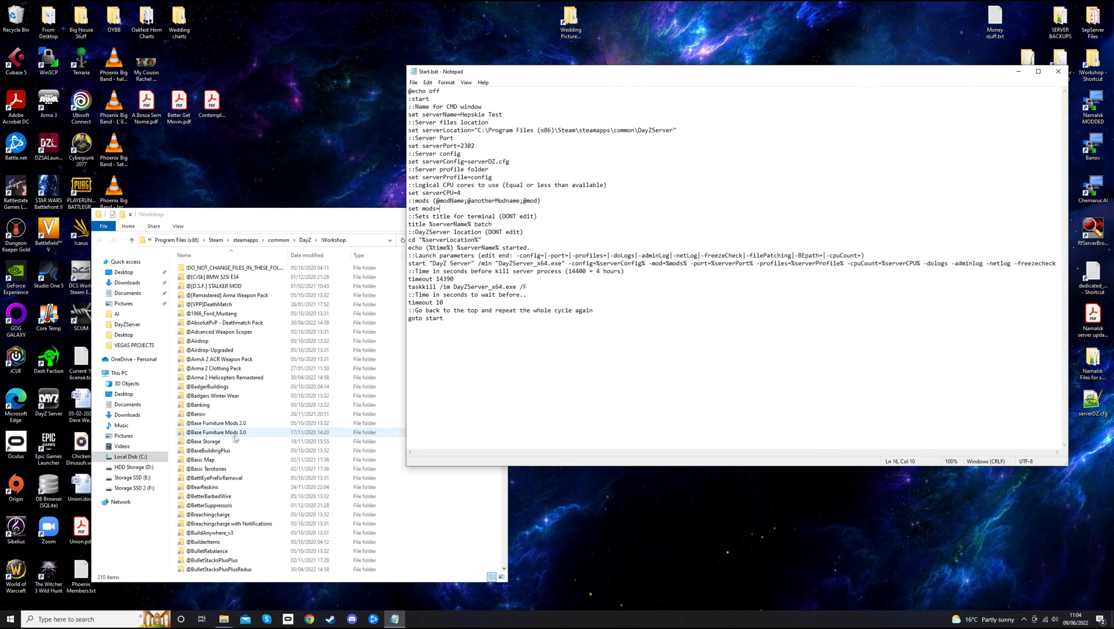
scroll(227, 468, down, 2)
scroll(246, 473, down, 5)
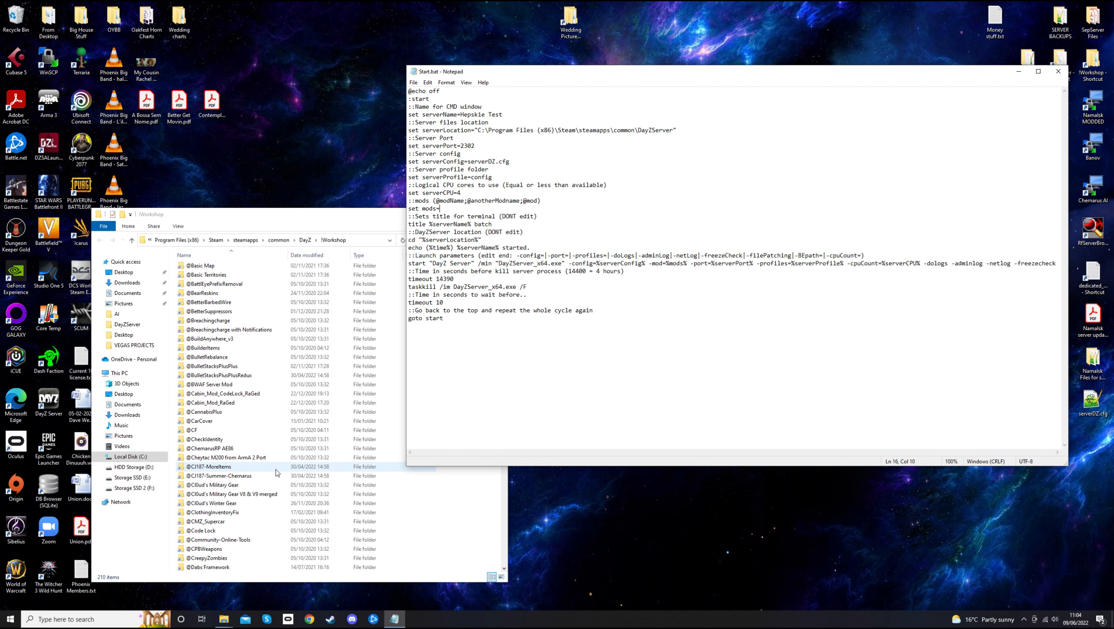
scroll(270, 484, up, 7)
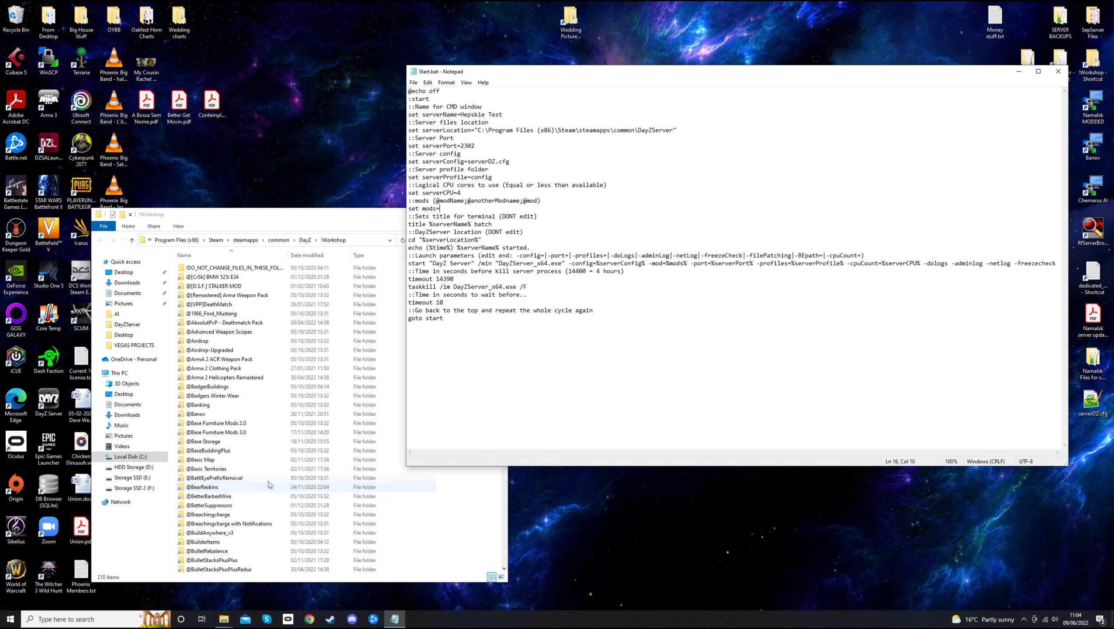
click(213, 414)
scroll(254, 512, down, 5)
click(201, 431)
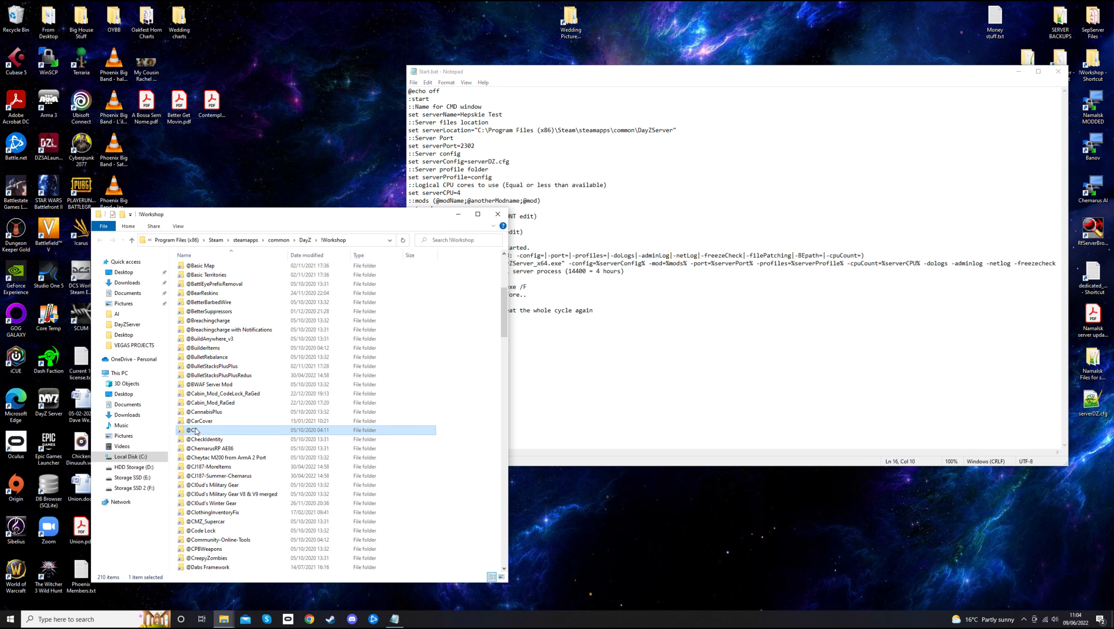
right_click(197, 430)
click(218, 378)
drag(987, 72, 994, 101)
double_click(1060, 66)
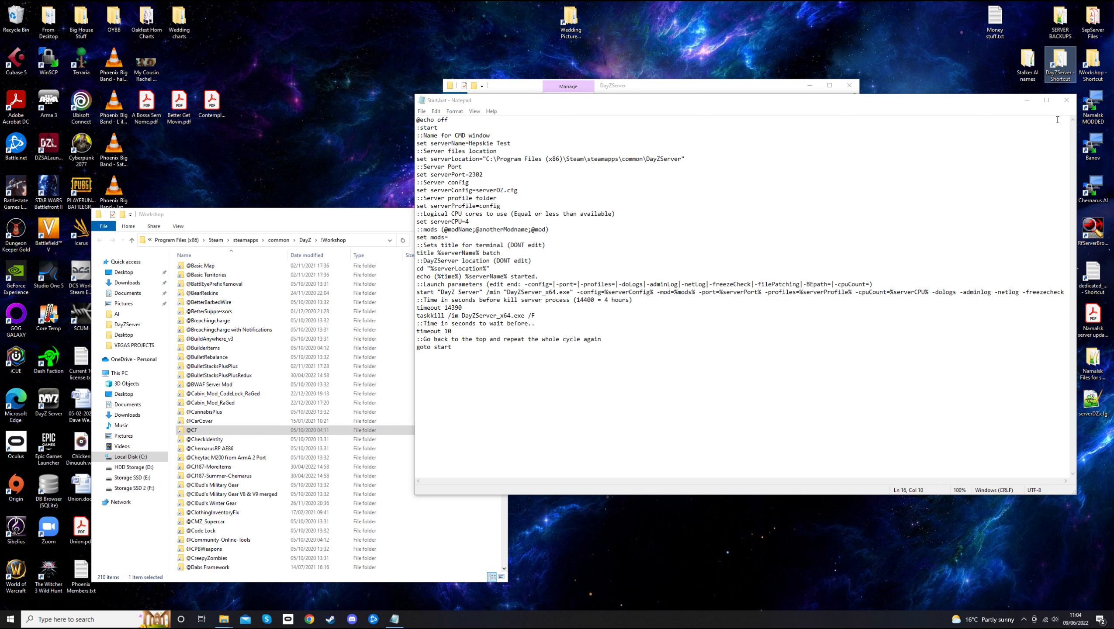
click(755, 86)
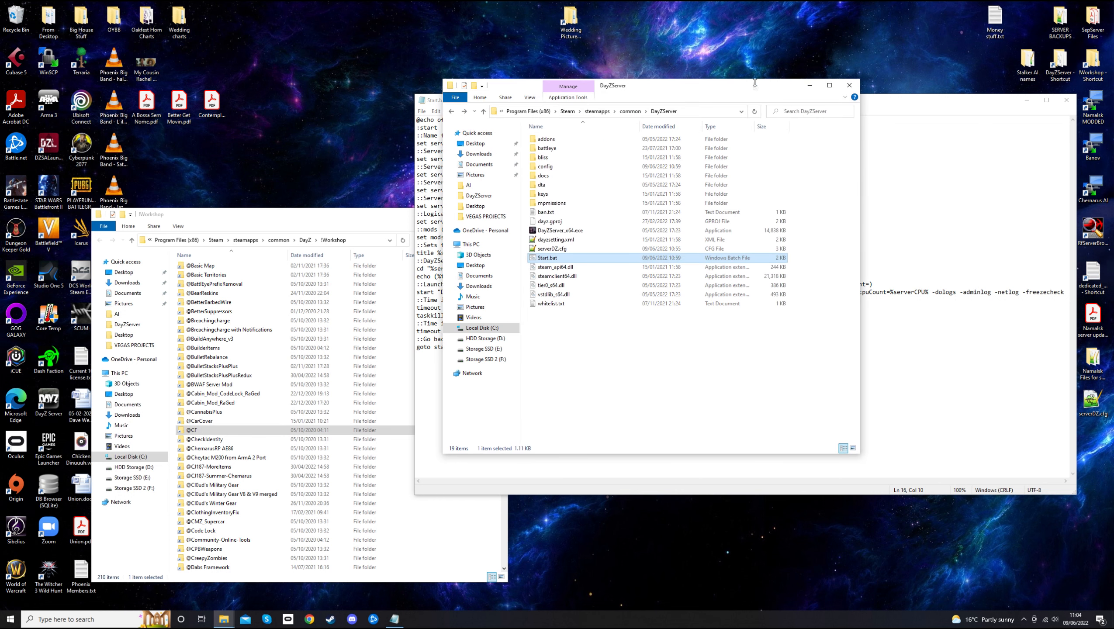
click(595, 363)
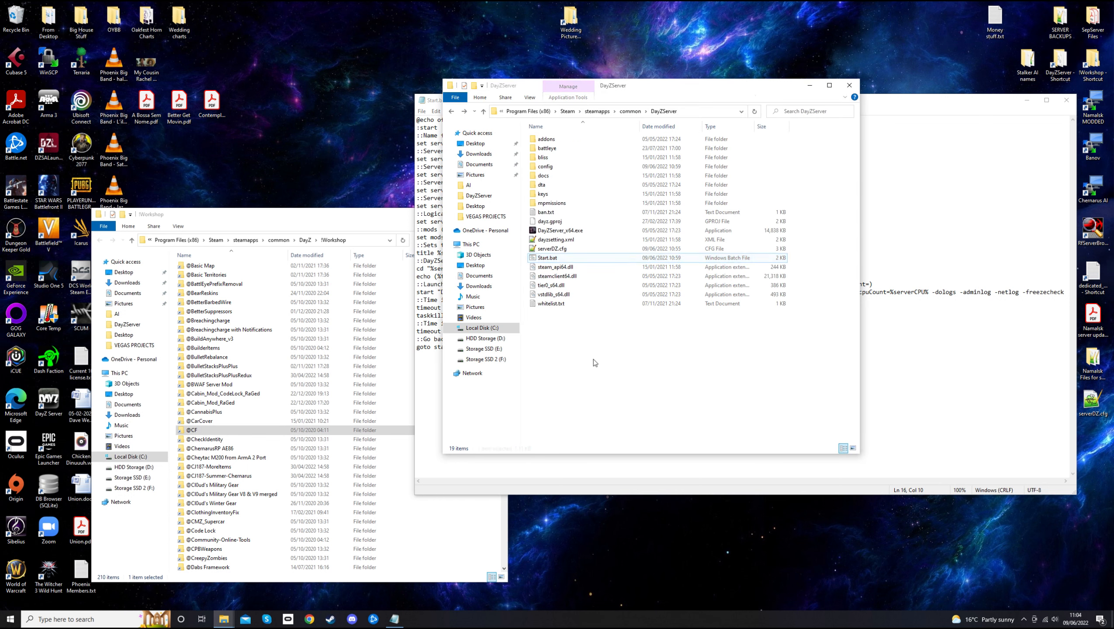
right_click(572, 336)
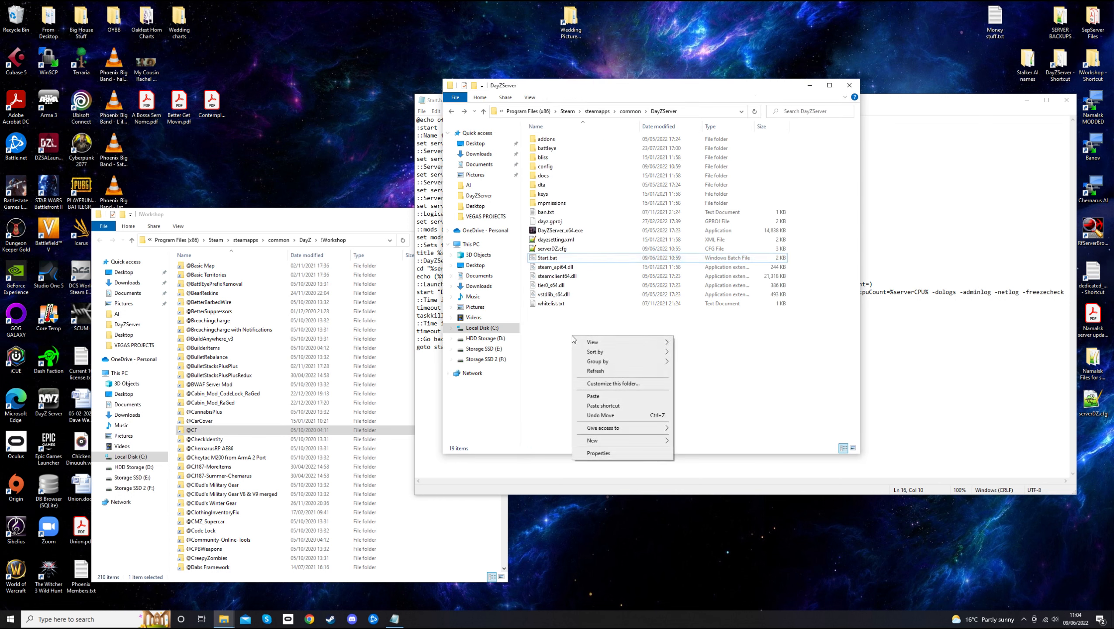
click(594, 397)
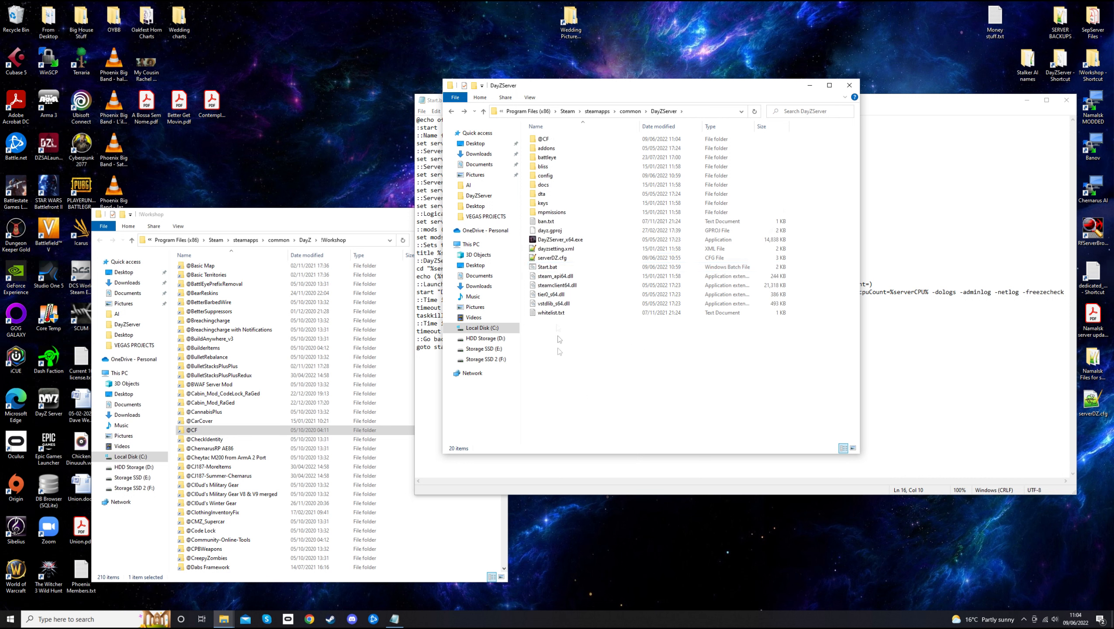
click(553, 140)
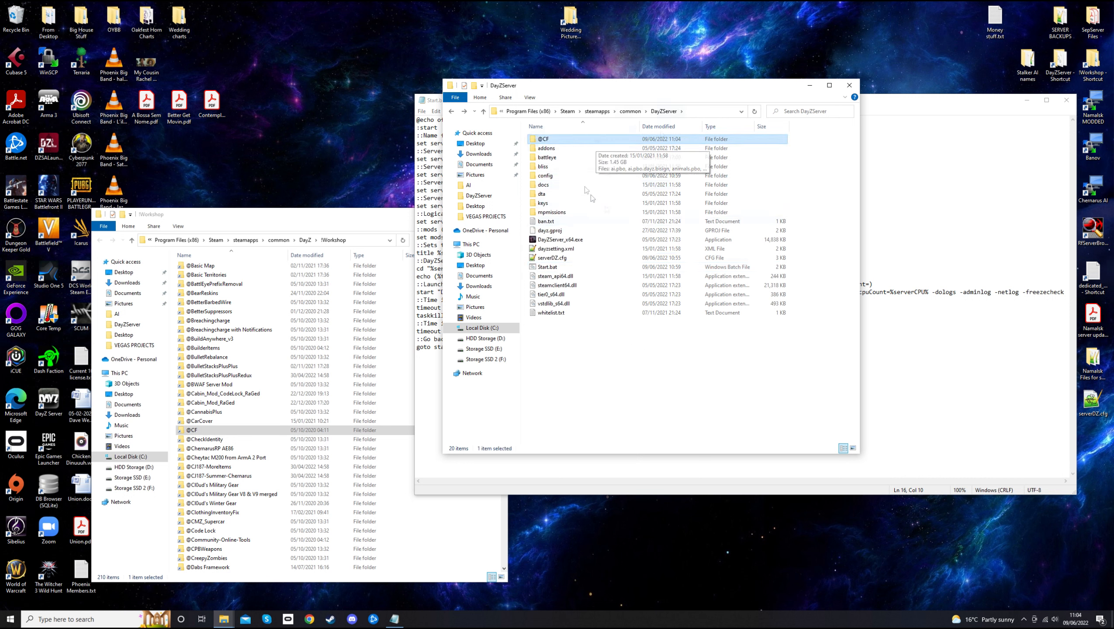
click(618, 354)
drag(562, 91, 621, 56)
click(606, 104)
drag(731, 47, 942, 54)
click(788, 108)
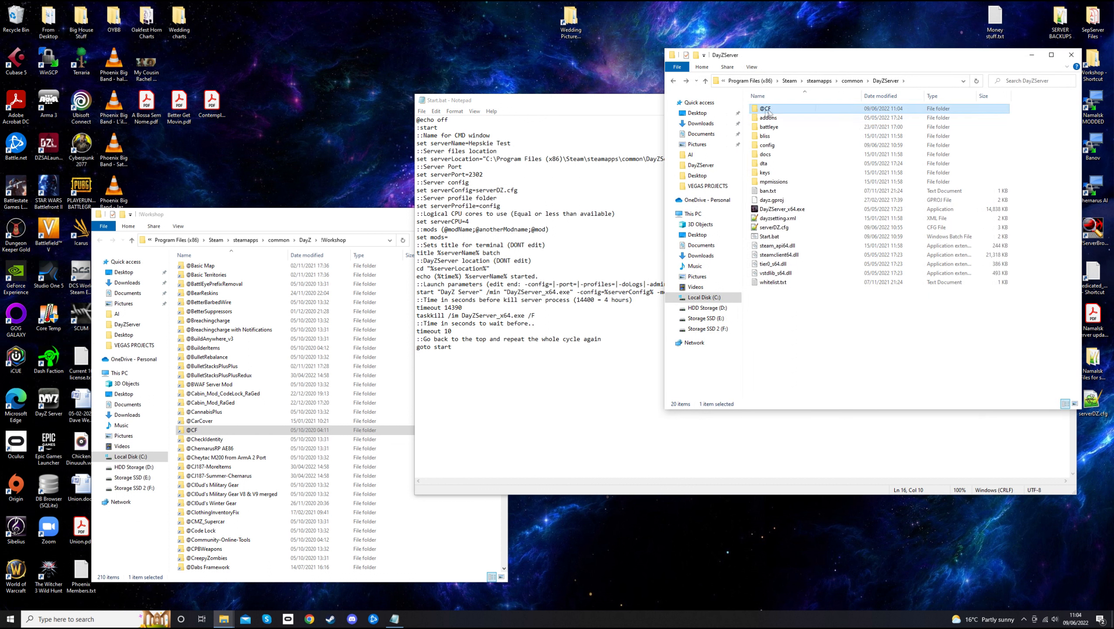
mouse_move(772, 114)
click(458, 238)
drag(588, 101, 563, 197)
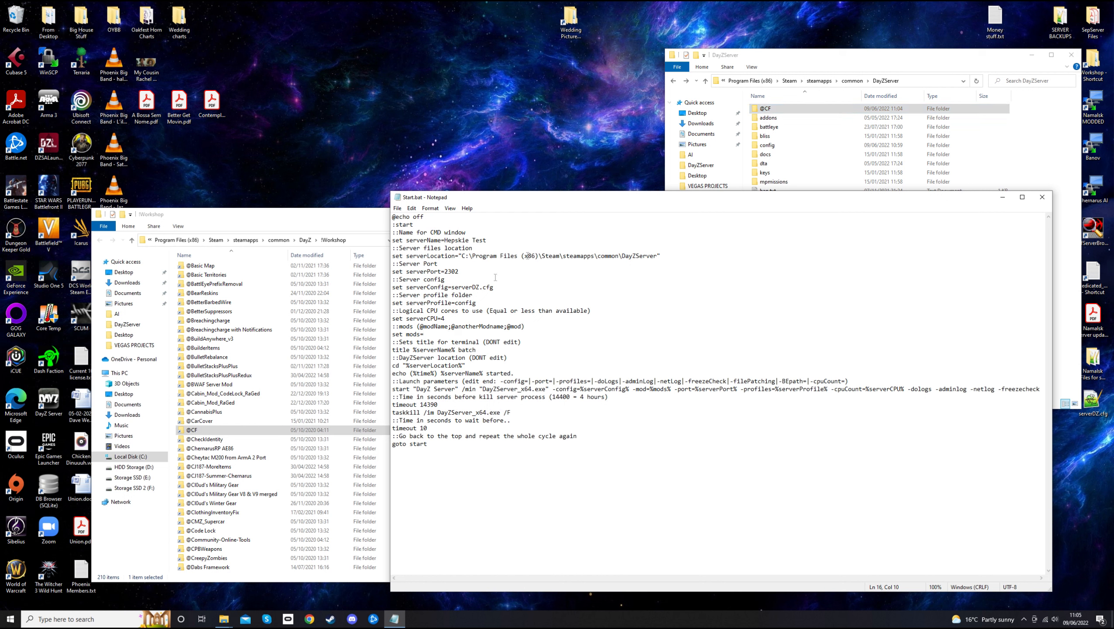
text(@CF)
click(777, 110)
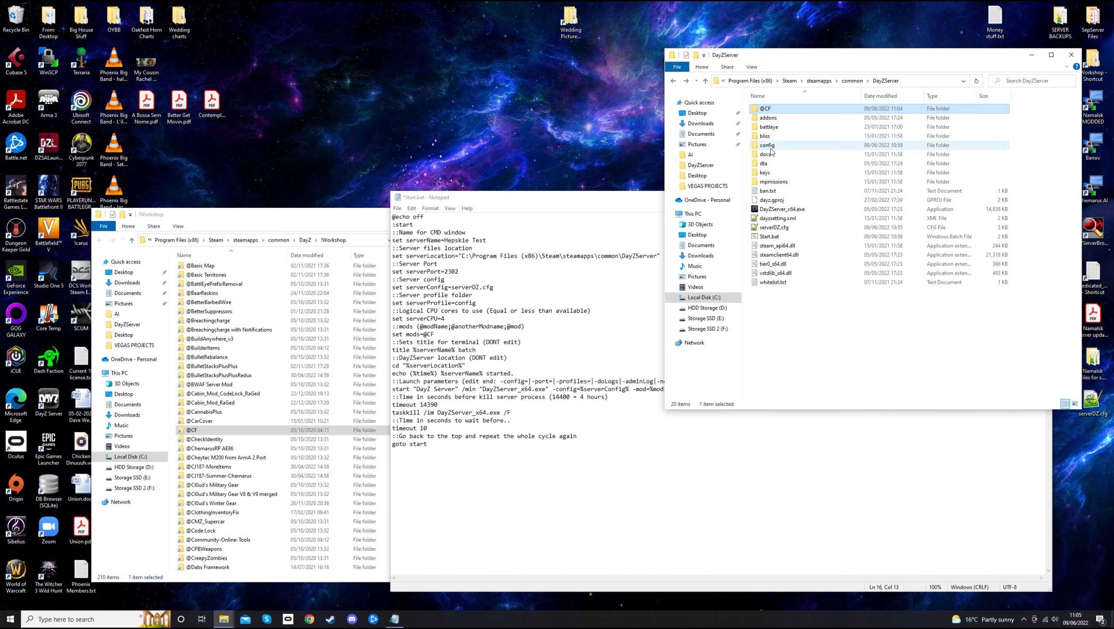
double_click(777, 110)
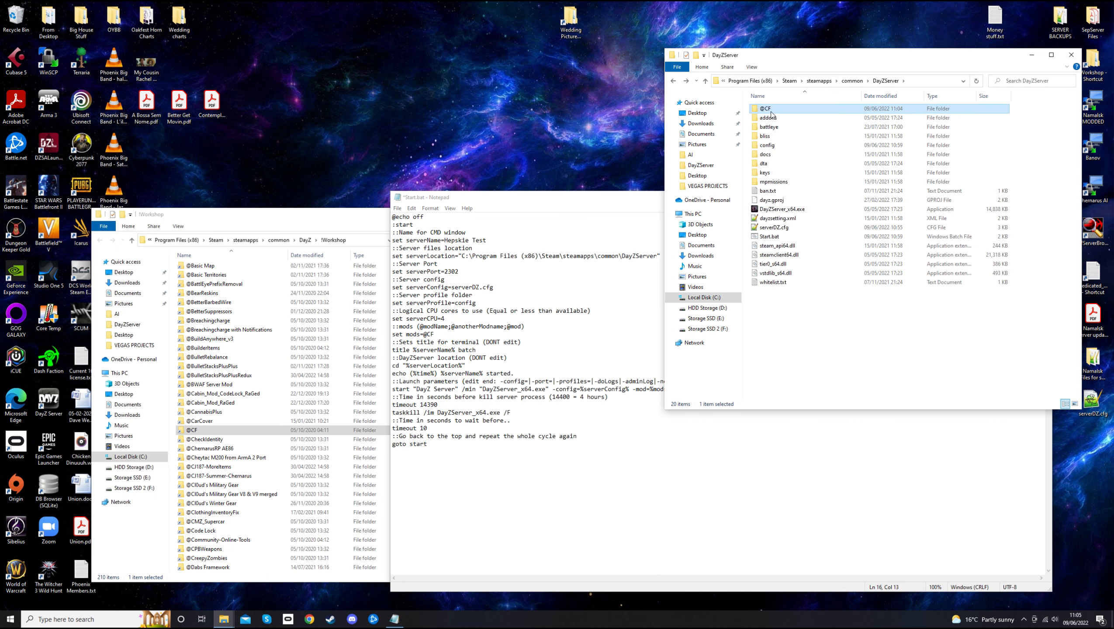
double_click(768, 110)
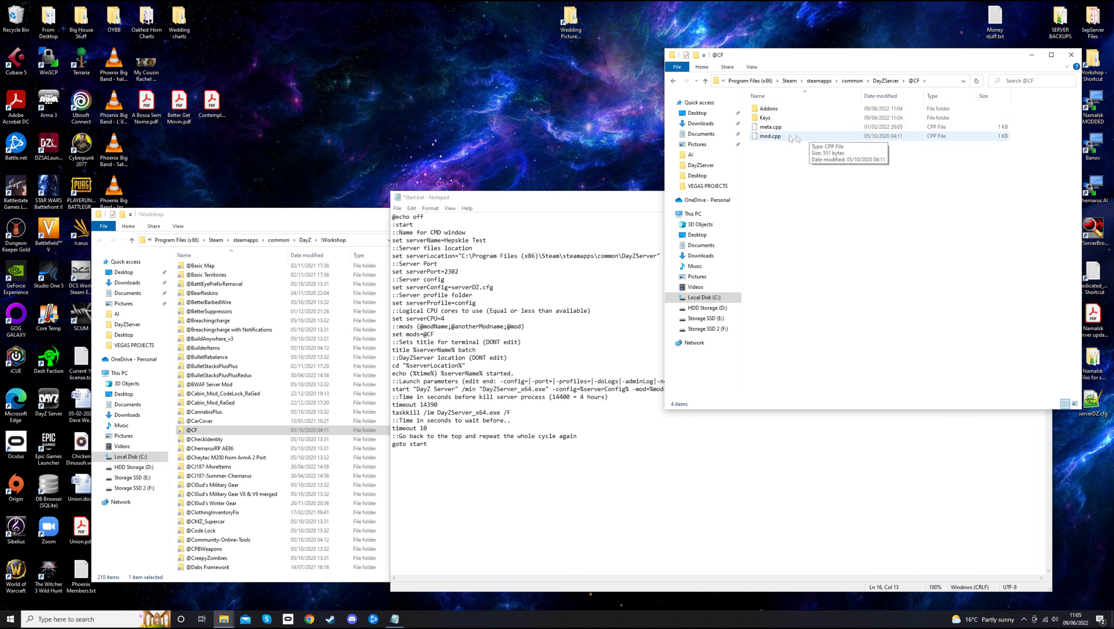
double_click(766, 119)
click(779, 109)
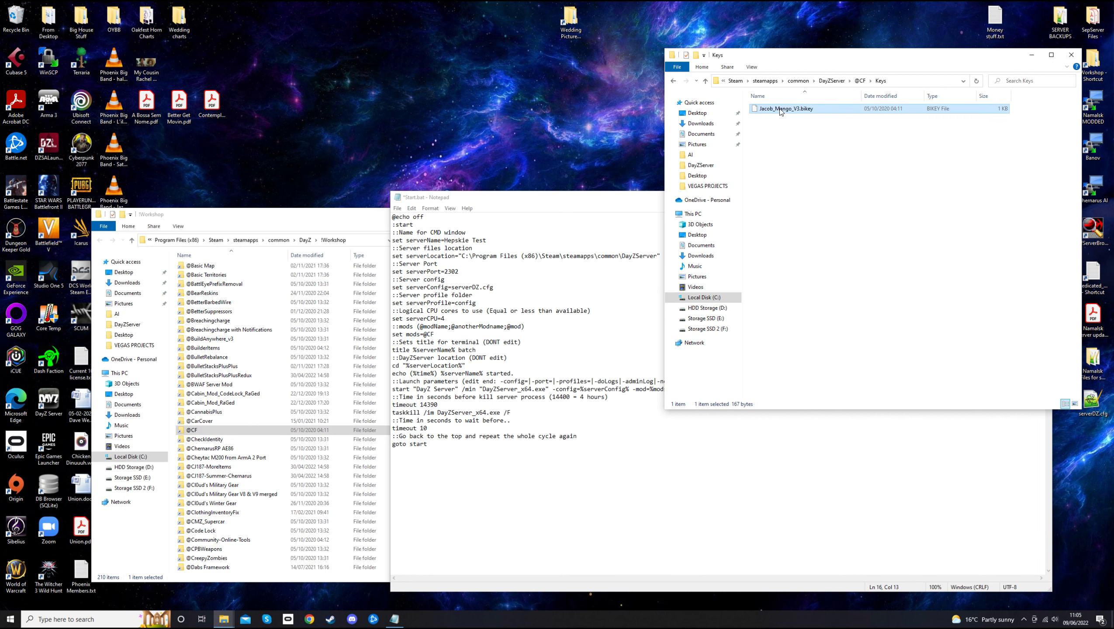
right_click(779, 108)
click(812, 236)
Paste Jacob_Mango_V3.bikey into DayZServer's keys folder beside dayz.bikey
click(673, 82)
click(673, 81)
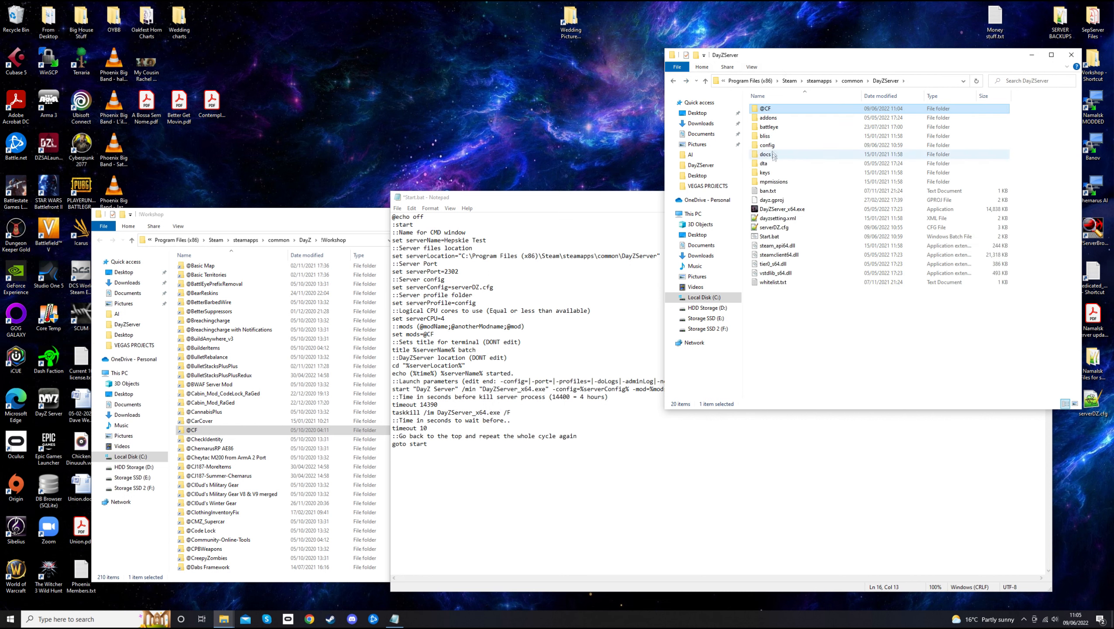
click(774, 173)
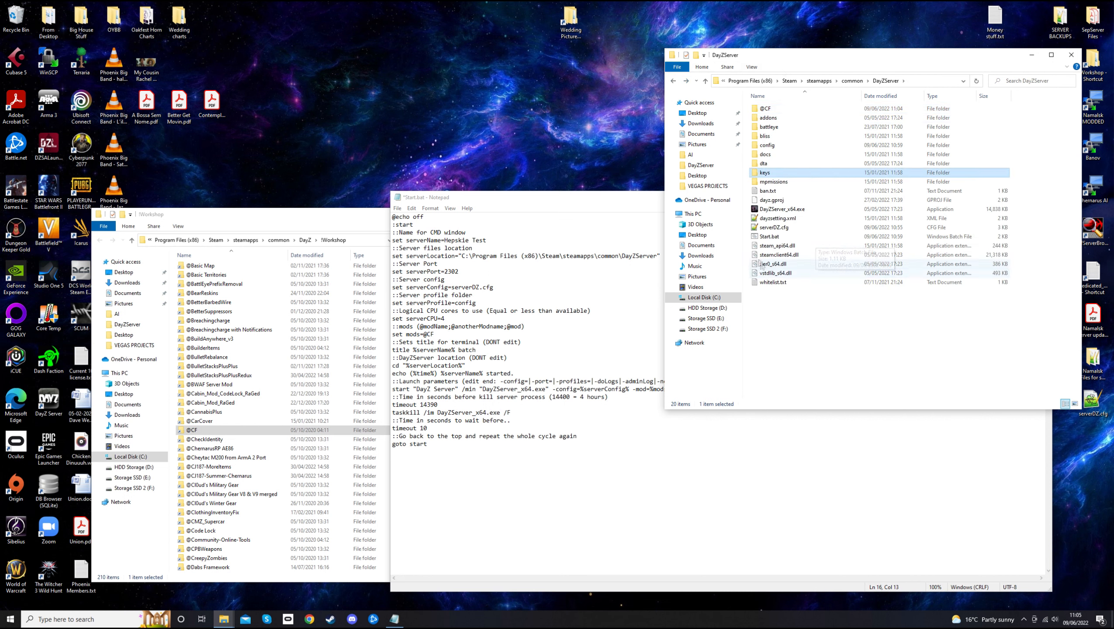
double_click(767, 174)
right_click(771, 139)
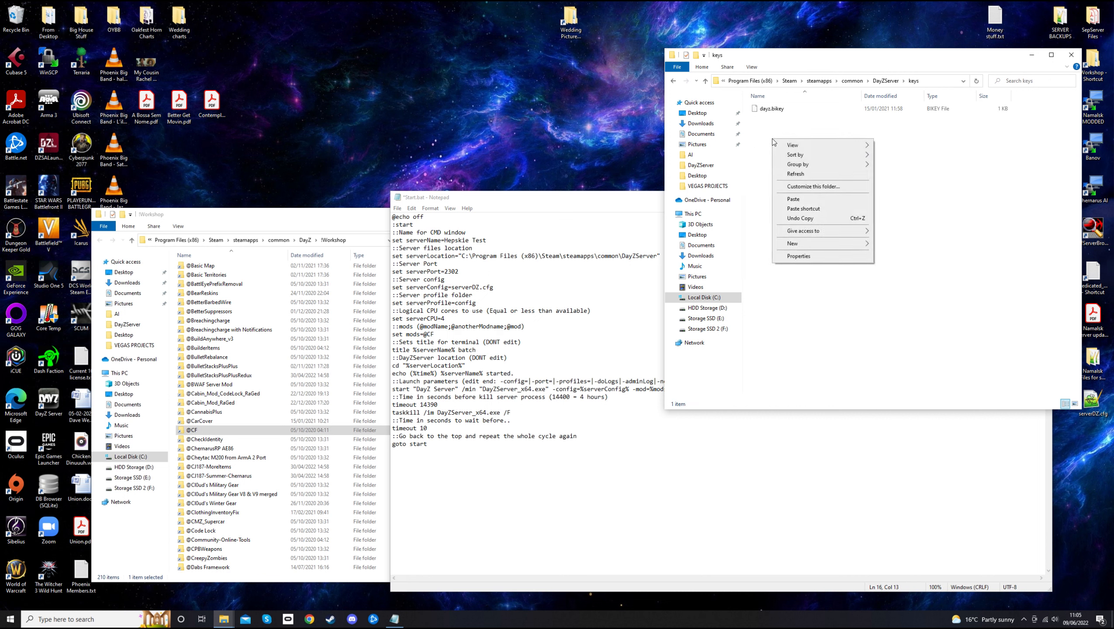
click(805, 199)
click(786, 164)
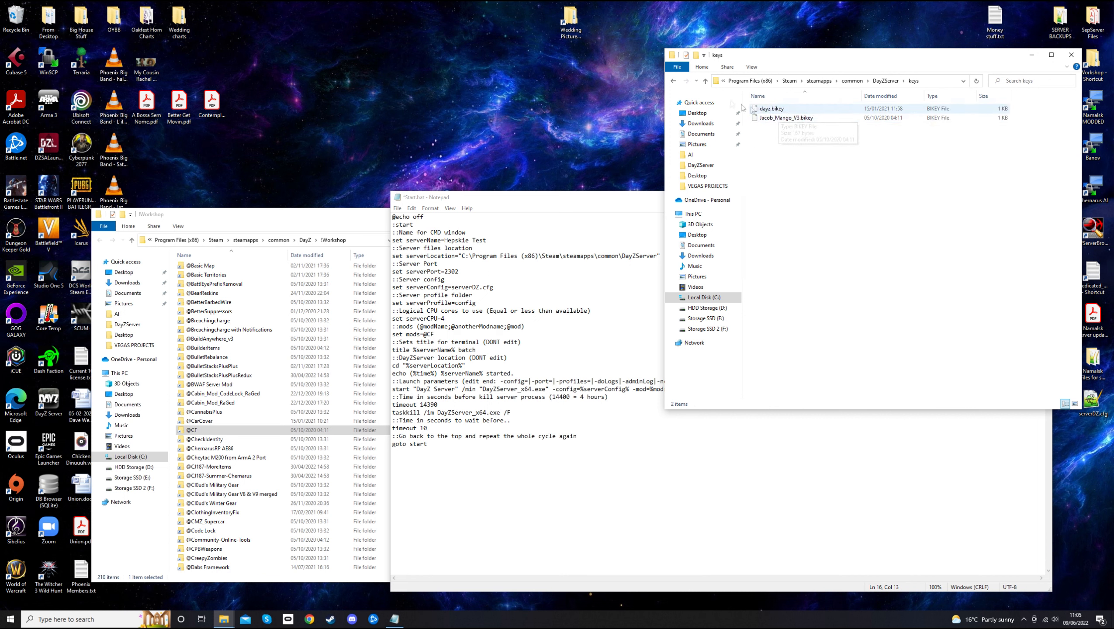
click(674, 82)
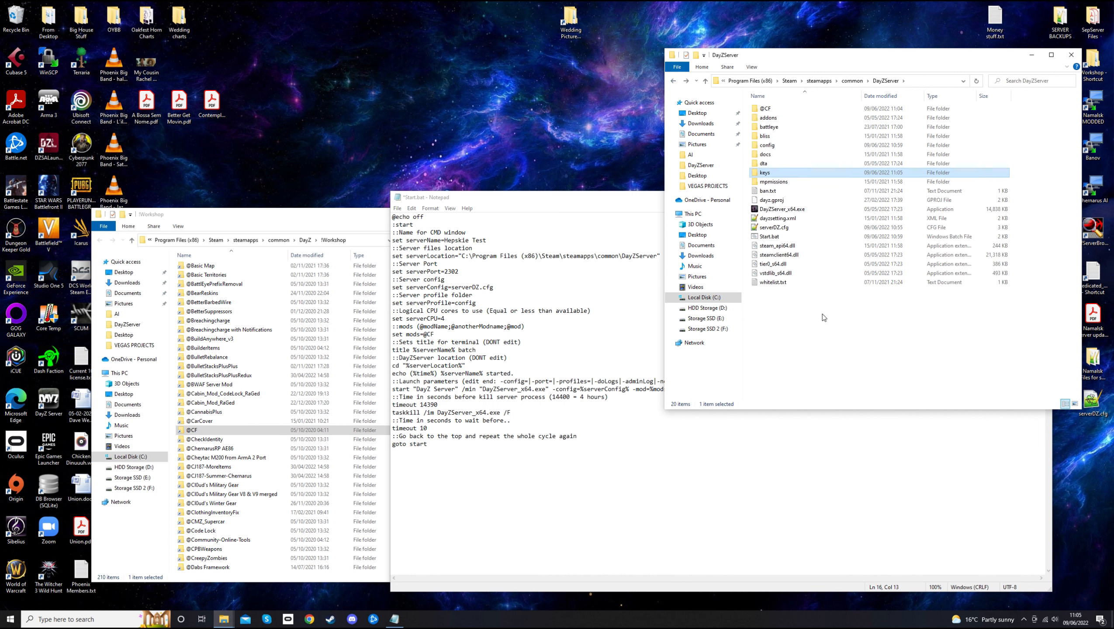
Save the edited Start.bat, then close the DayZServer folder, Notepad and !Workshop windows
click(398, 208)
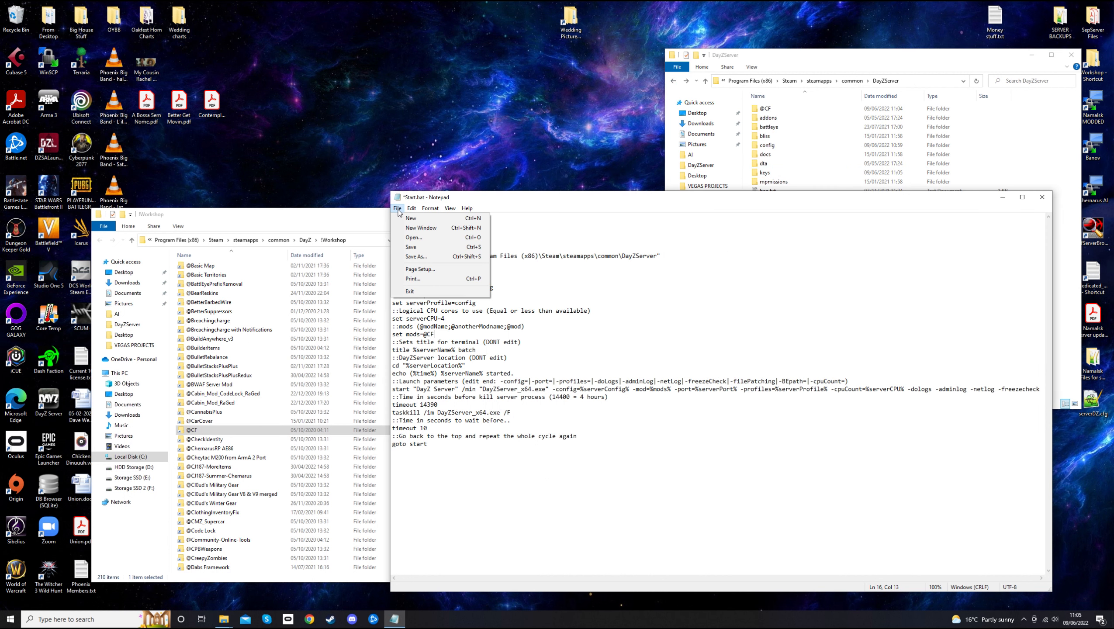
click(416, 248)
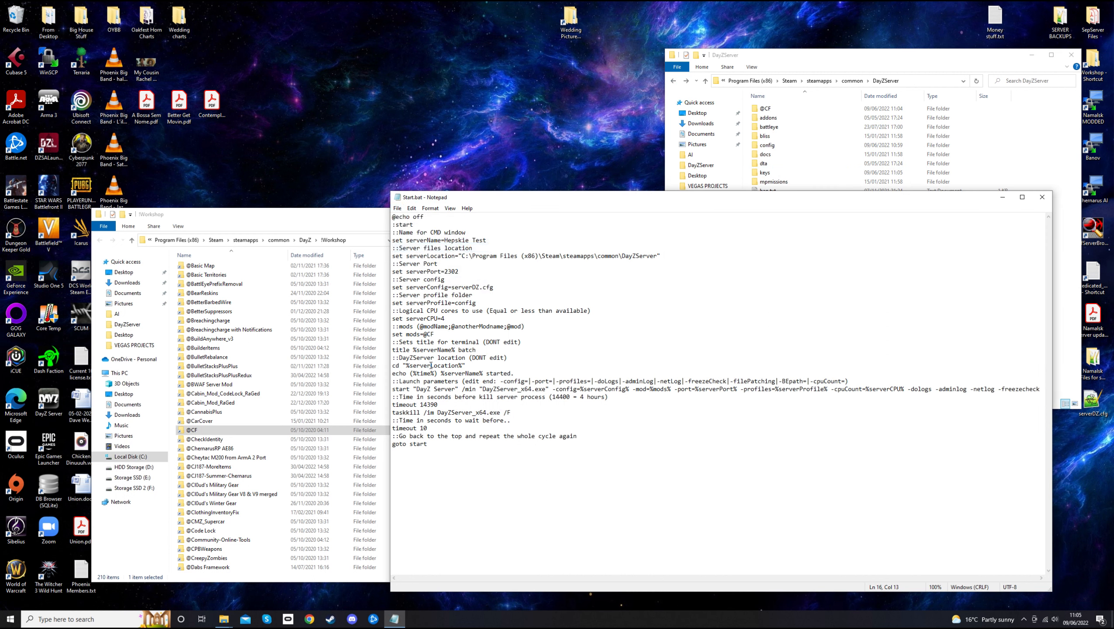
click(824, 56)
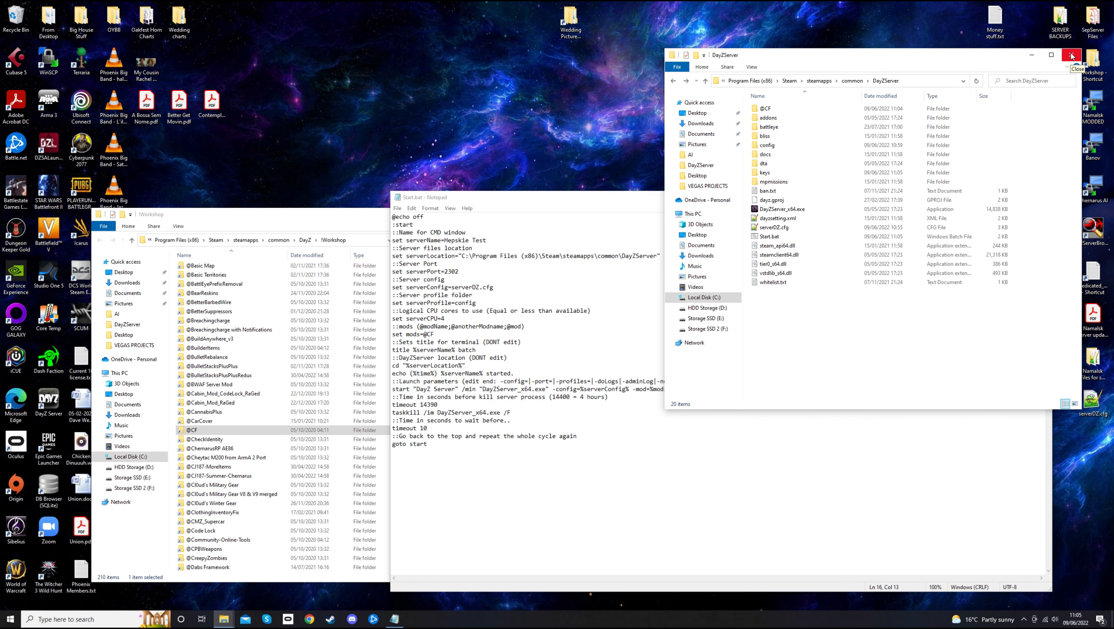
click(1071, 55)
click(1042, 197)
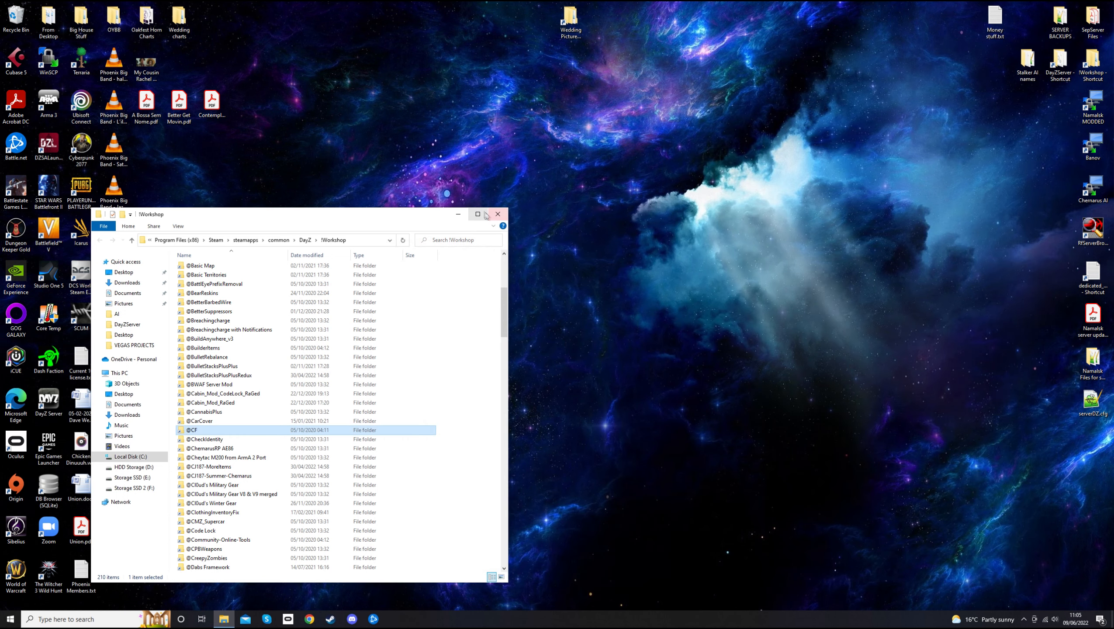
click(487, 214)
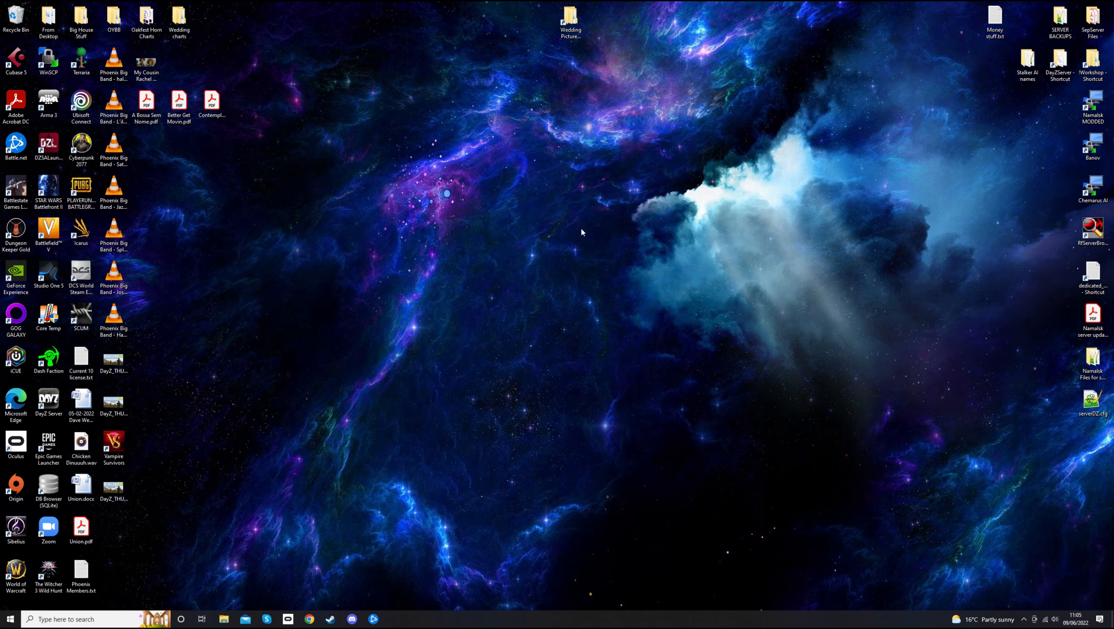